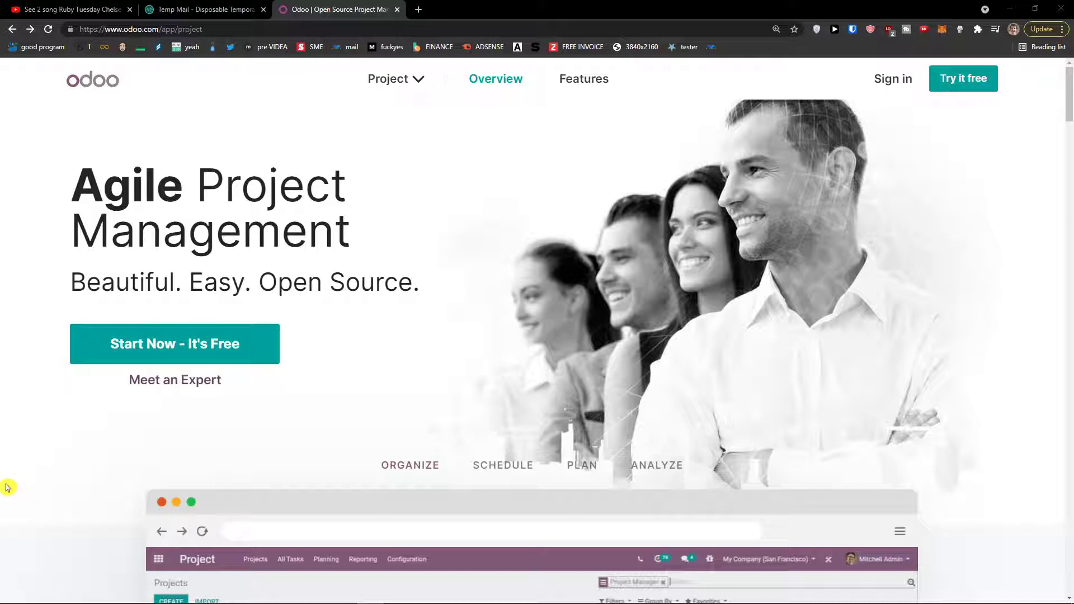
- Start the free Odoo Project trial sign-up and enter the user's full name
scroll(530, 453, "down", 1)
scroll(526, 454, "up", 1)
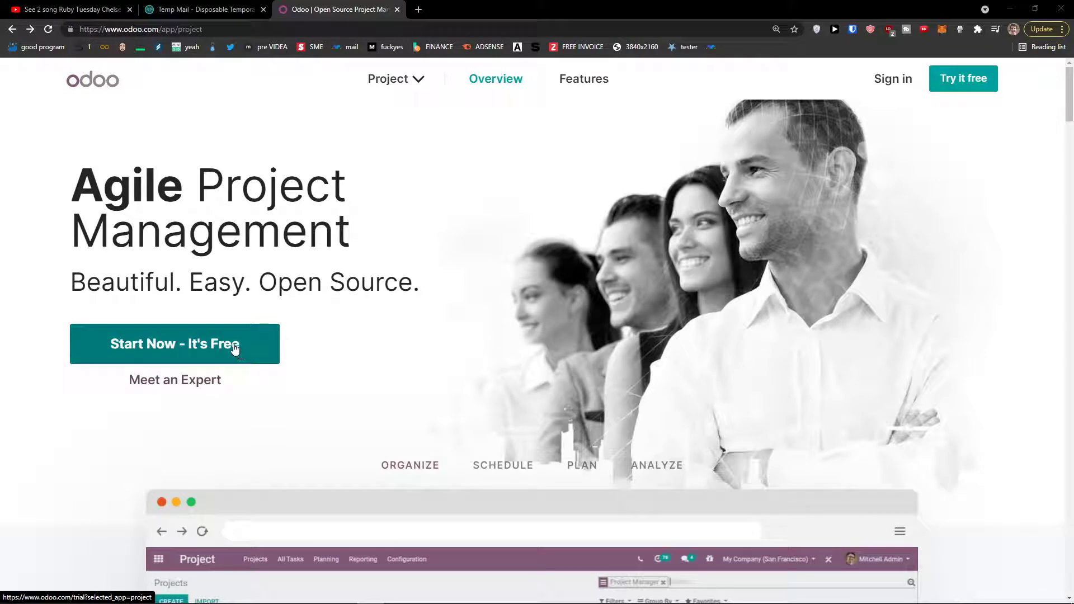
left_click(157, 355)
mouse_move(208, 599)
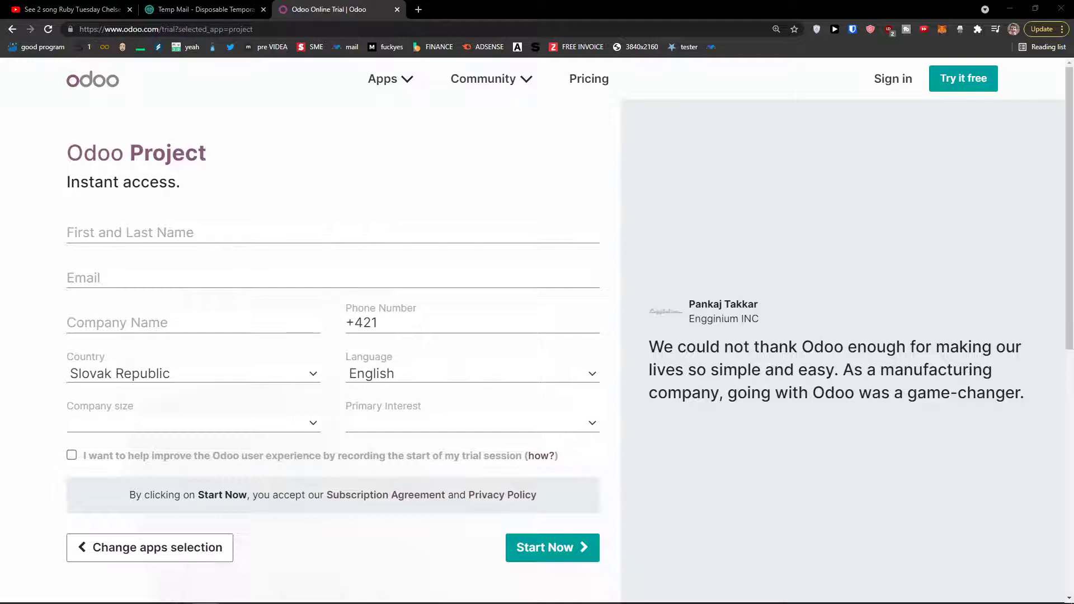
left_click(146, 238)
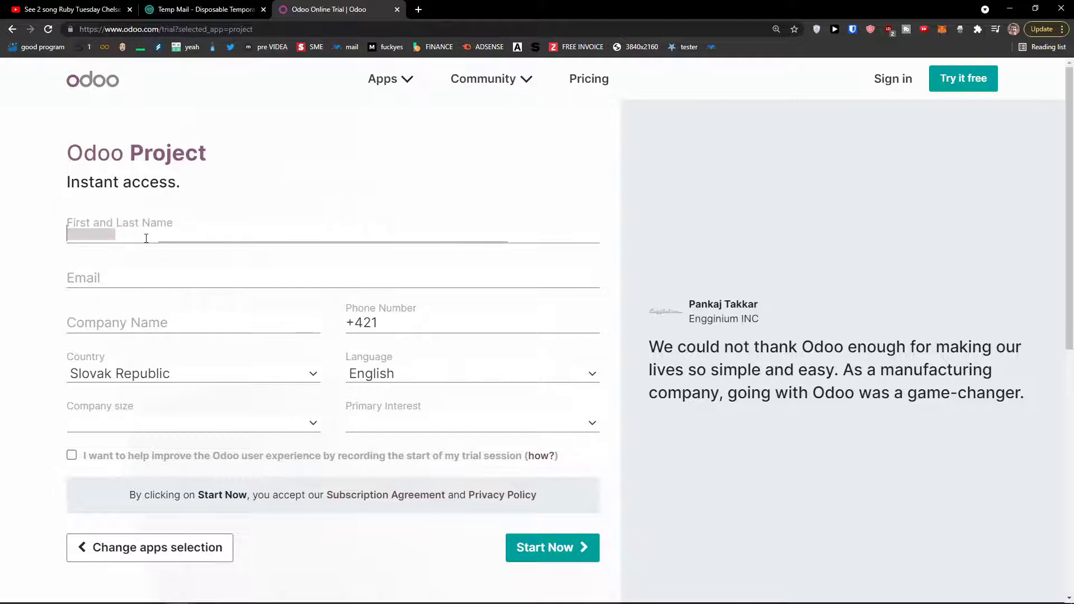
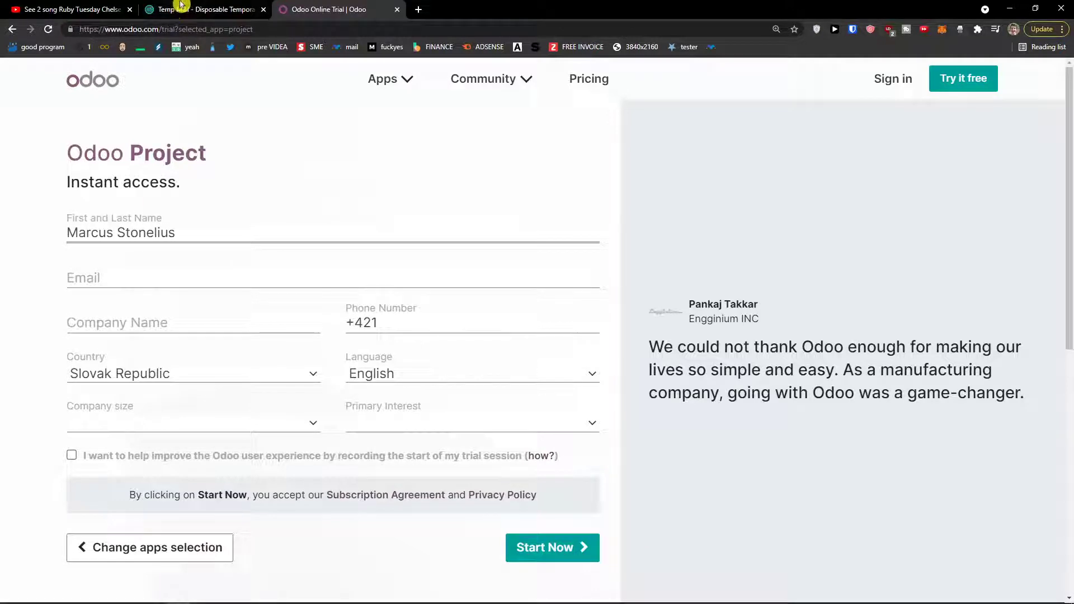
- Copy the temporary e-mail address from Temp Mail into the sign-up Email field
left_click(185, 8)
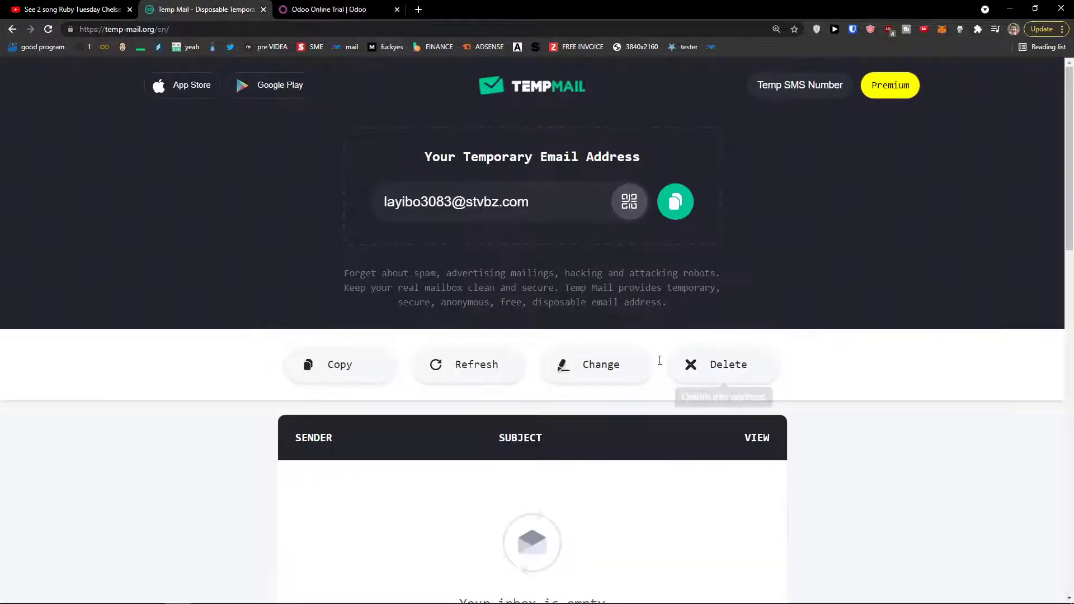
left_click(675, 201)
left_click(347, 9)
left_click(157, 281)
key("ctrl+v")
- Enter the company name and move on to the phone number field
left_click(159, 320)
key("Tab")
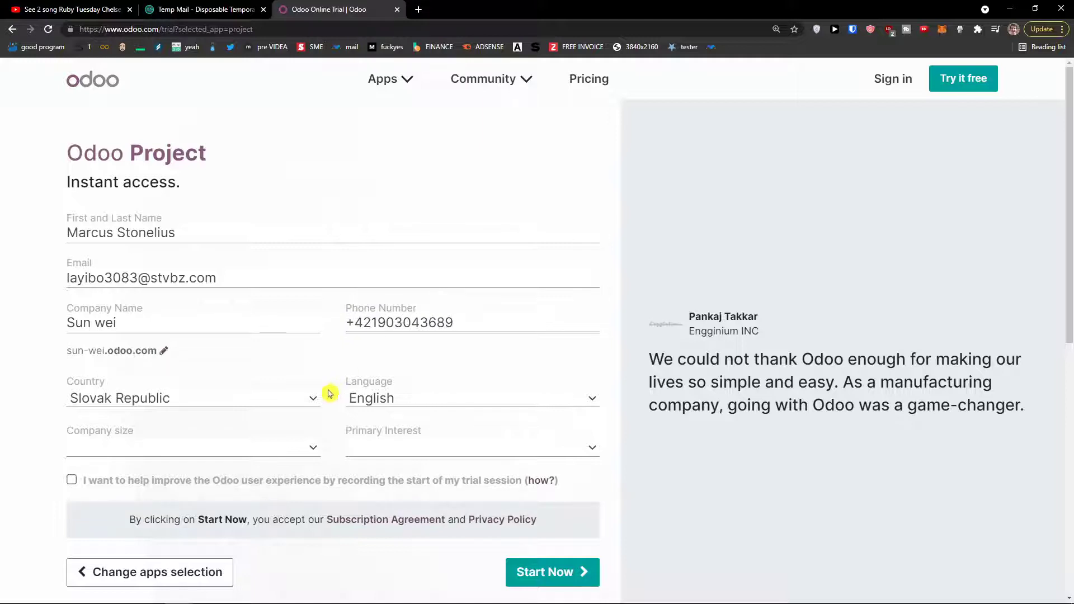
- Choose fewer than 5 employees and 'Use it in my company', and opt out of session recording
left_click(266, 450)
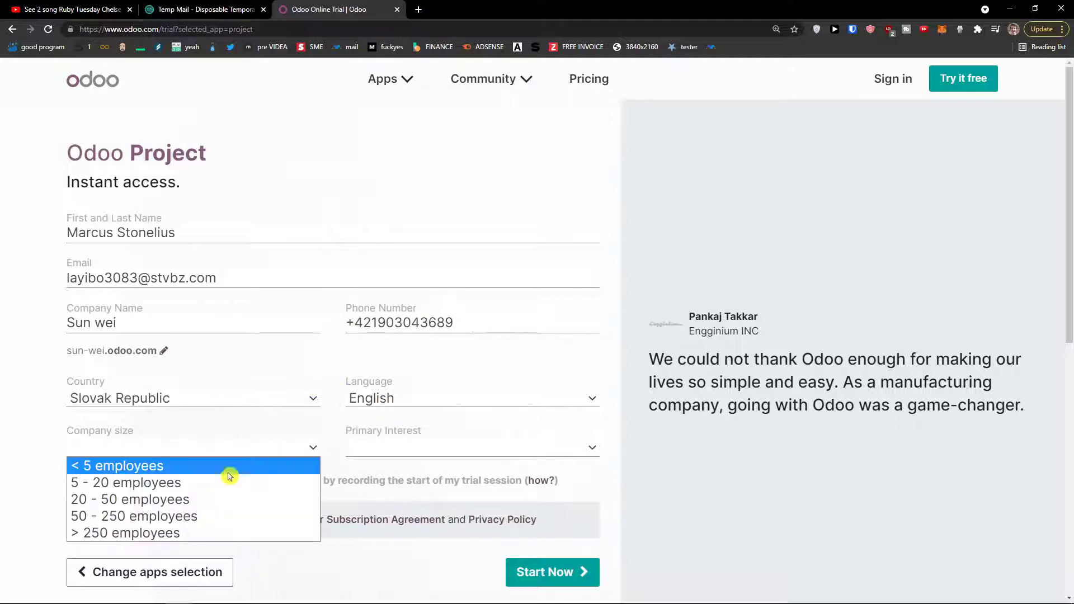
left_click(225, 469)
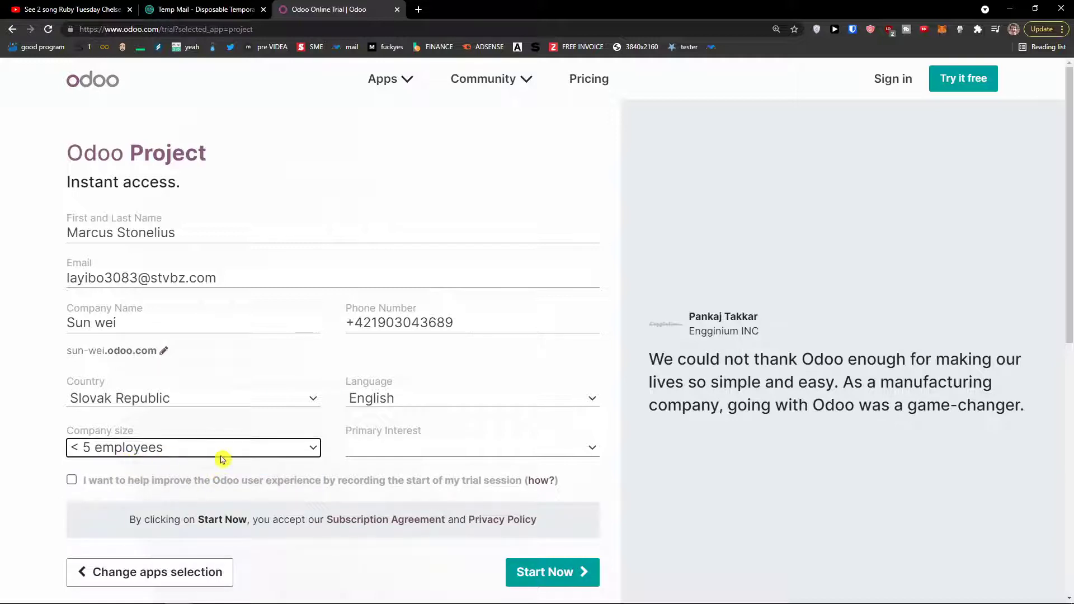
left_click(369, 450)
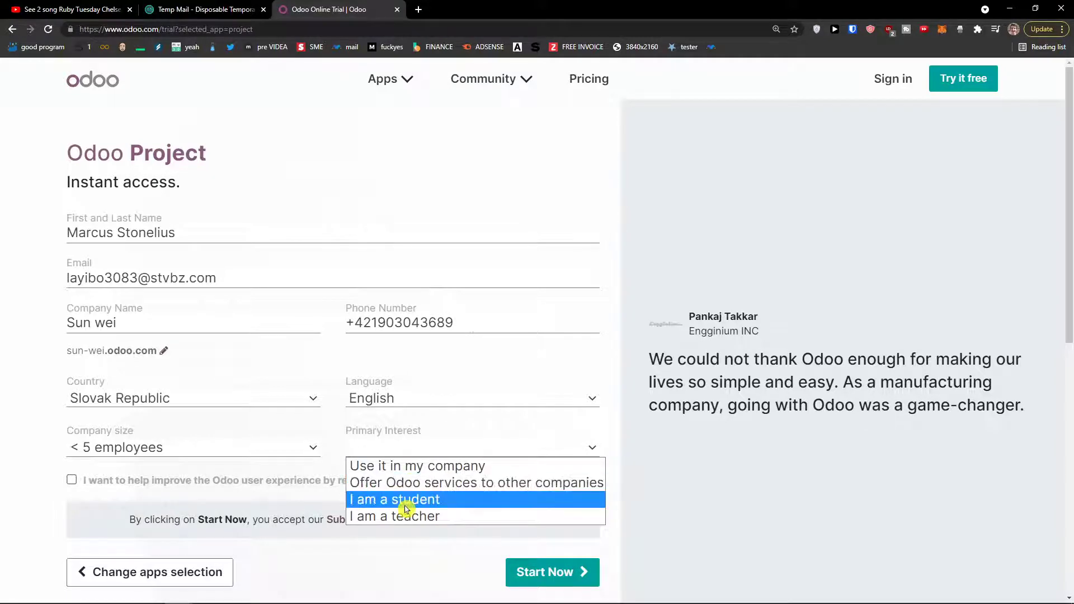
left_click(392, 466)
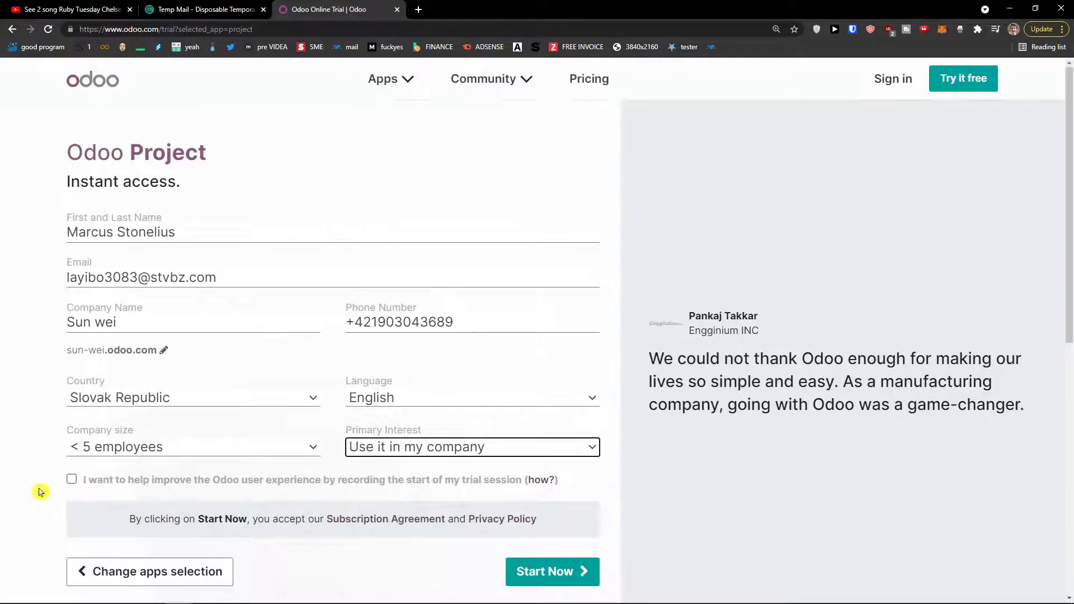
scroll(35, 486, "down", 2)
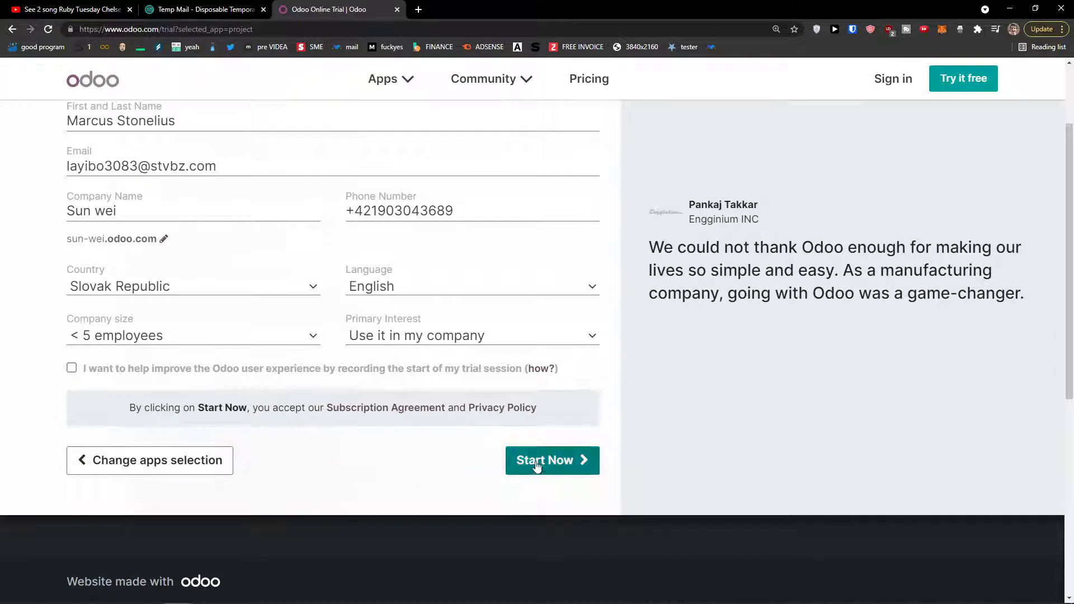
left_click(317, 372)
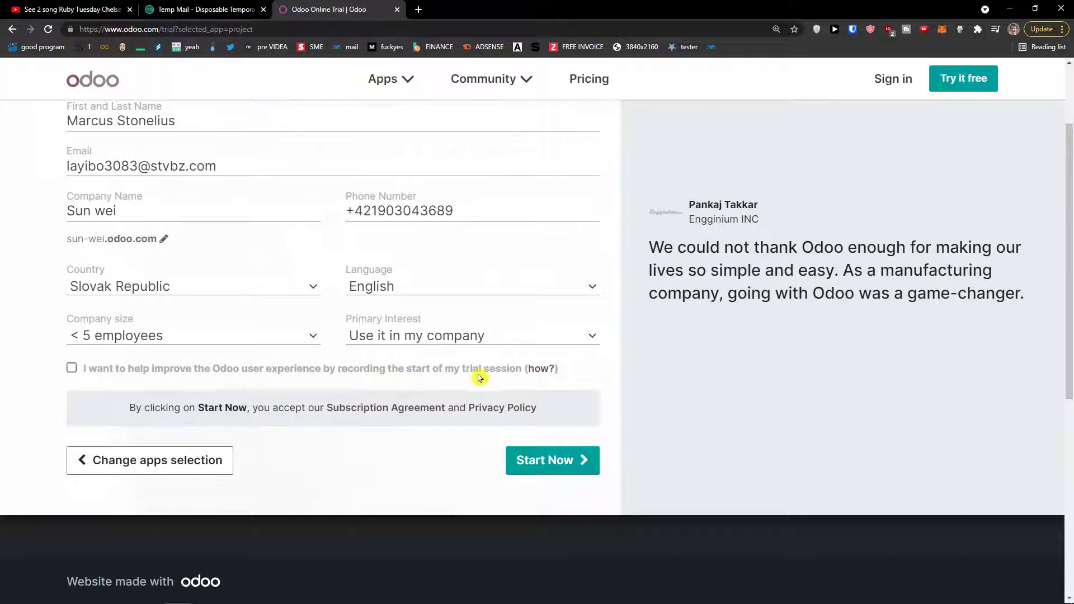
- Submit the trial form, zoom to 125% and open the still-empty Project app
left_click(540, 462)
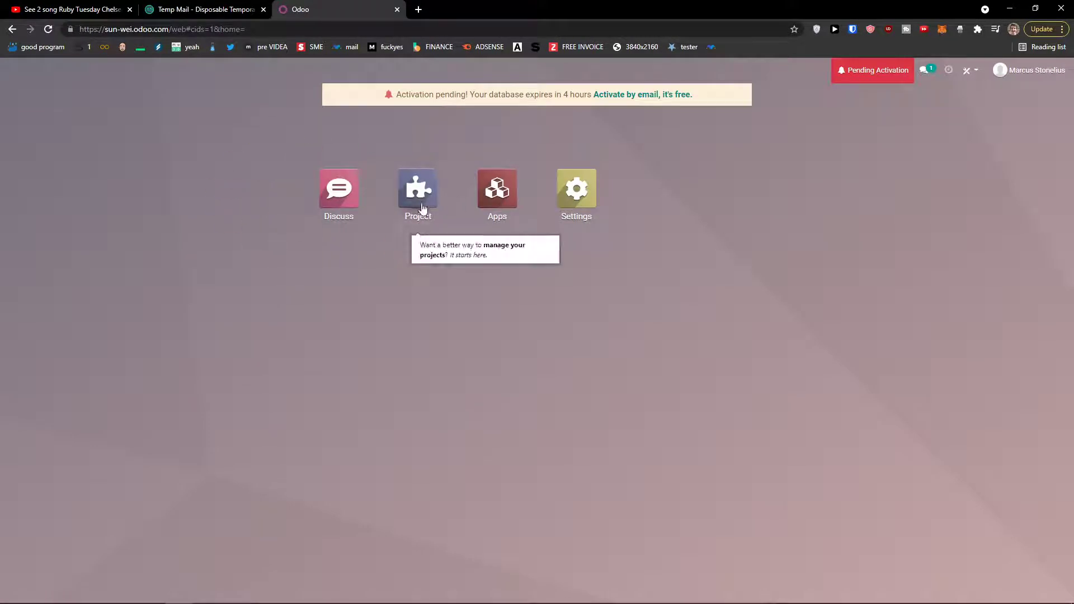
key("ctrl+plus")
key("ctrl+plus")
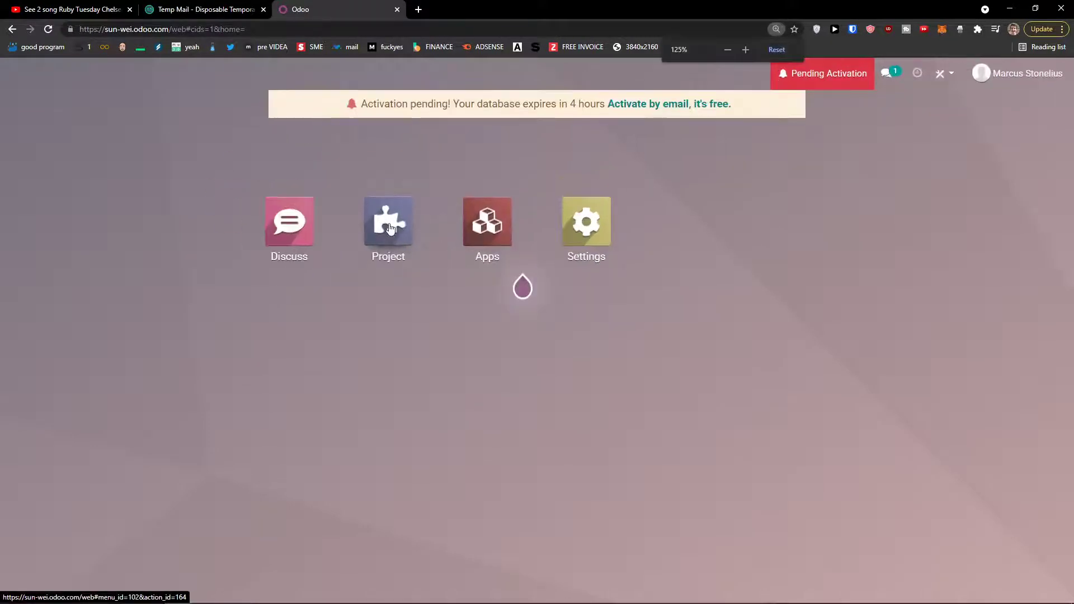
left_click(391, 228)
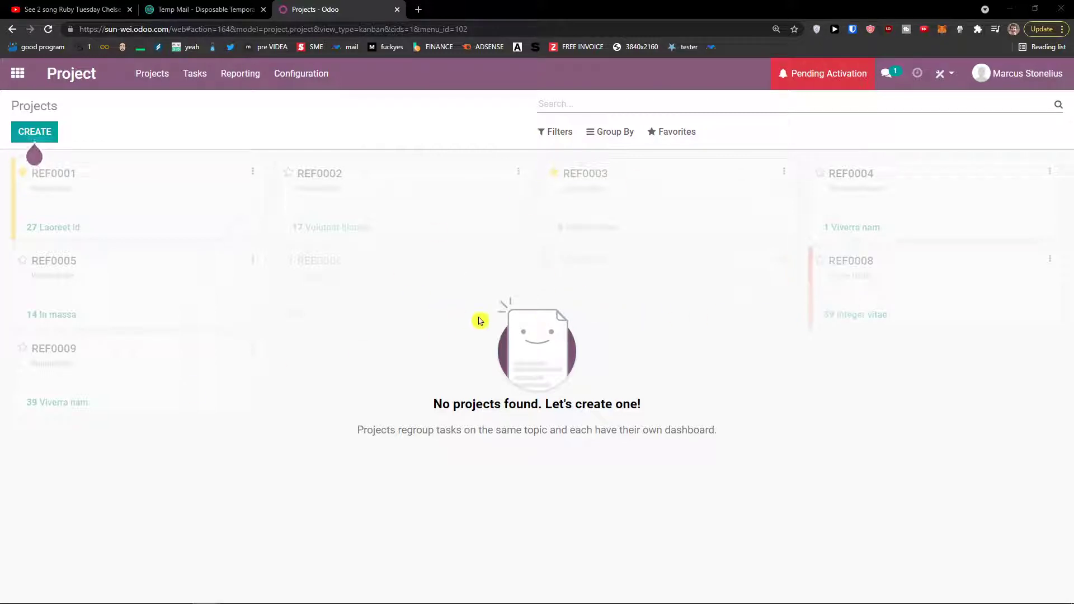
left_click(153, 78)
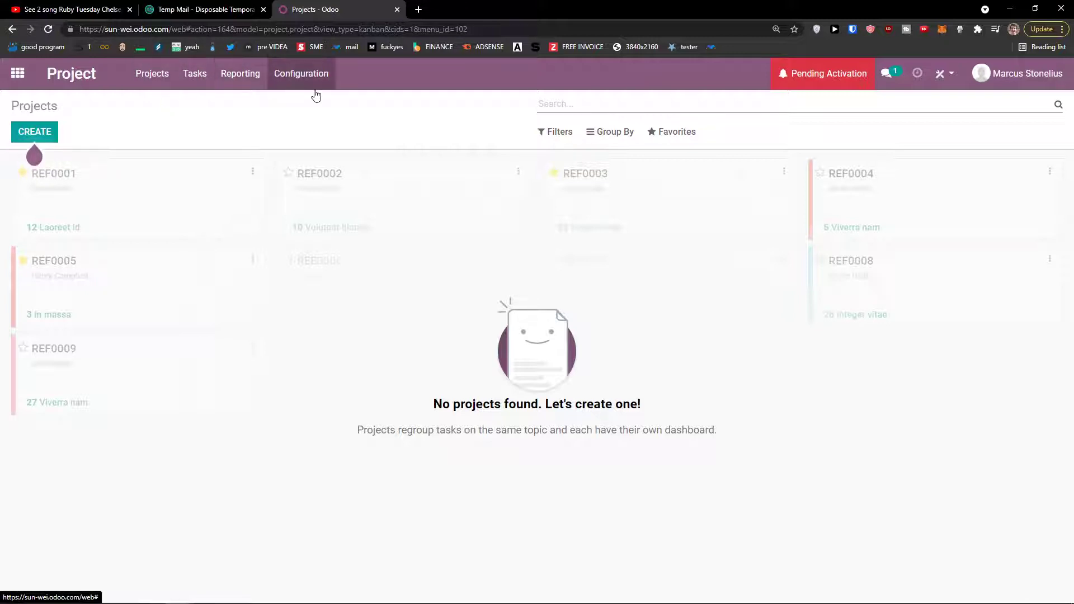
left_click(207, 9)
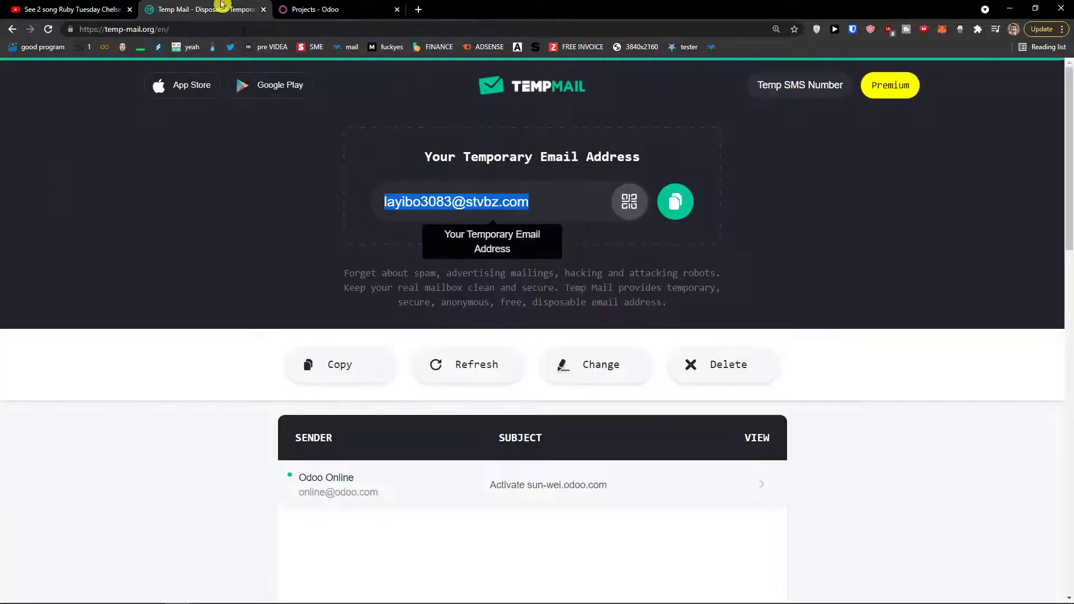
- Open the 'Activate sun-wei.odoo.com' e-mail and follow its activation link
scroll(297, 155, "down", 2)
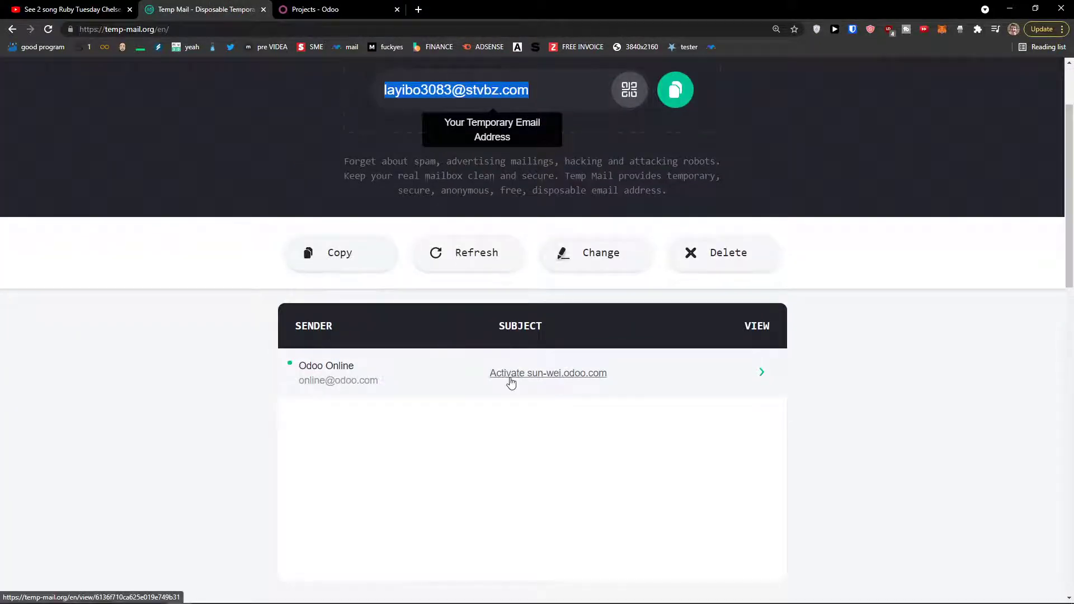
left_click(462, 380)
scroll(425, 380, "down", 3)
scroll(391, 381, "down", 2)
left_click(537, 409)
- Enter and confirm a new password, then activate the trial database
type("aaaaaaaaaaa")
key("Tab")
type("aaaaaaaaaaa")
left_click(485, 269)
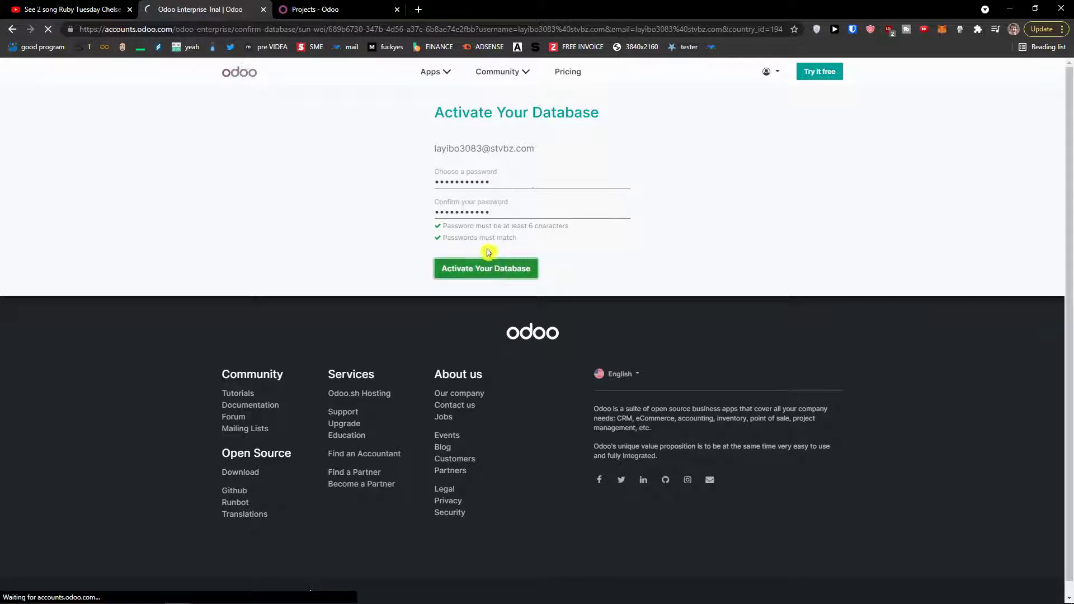
- Switch back to the Odoo tab and reload the empty projects overview
left_click(304, 9)
left_click(211, 10)
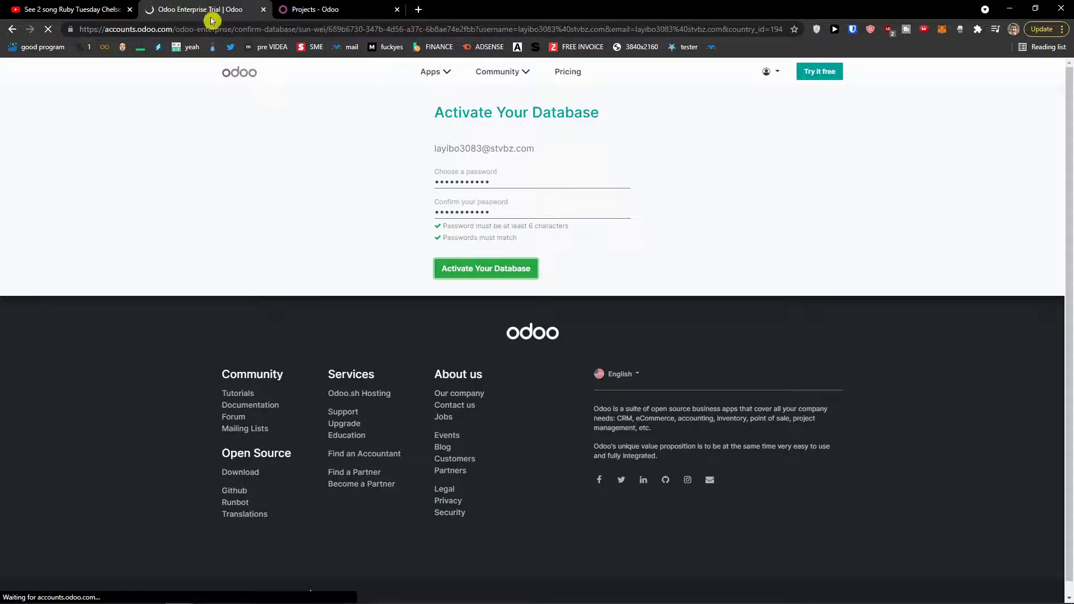
left_click(295, 11)
left_click(49, 29)
left_click(252, 10)
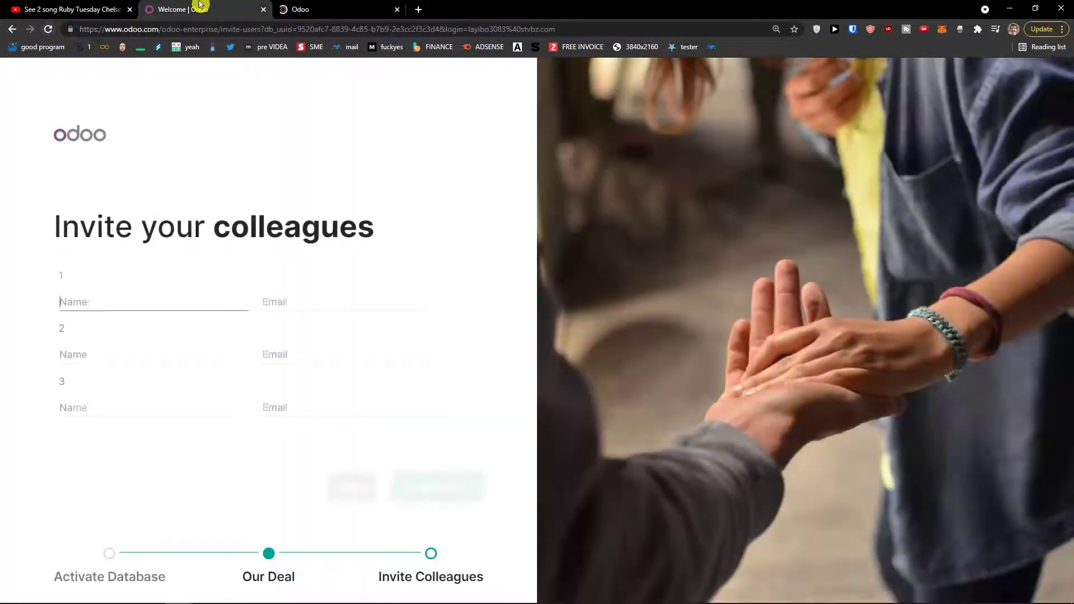
left_click(320, 5)
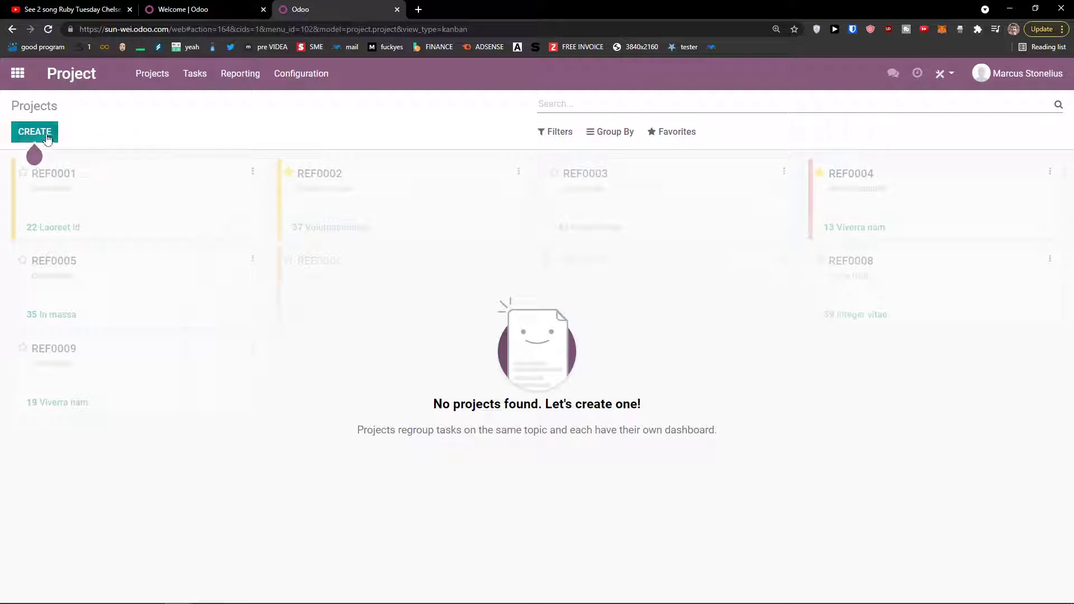
- Start a new project and type 'Youtube Channel' as its name, leaving the alias blank
mouse_move(47, 138)
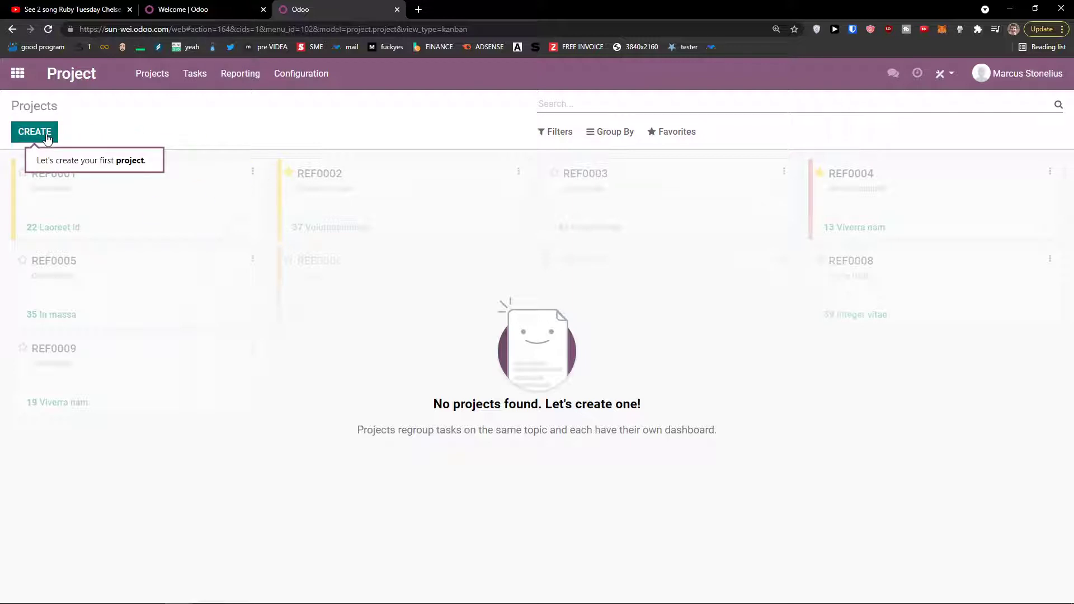
left_click(47, 137)
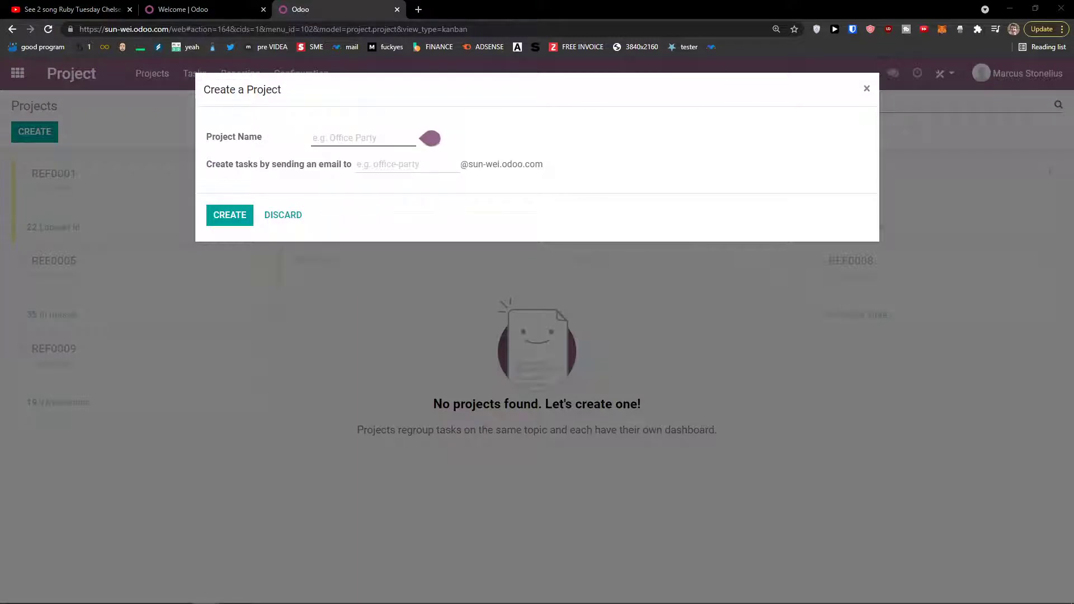
mouse_move(355, 142)
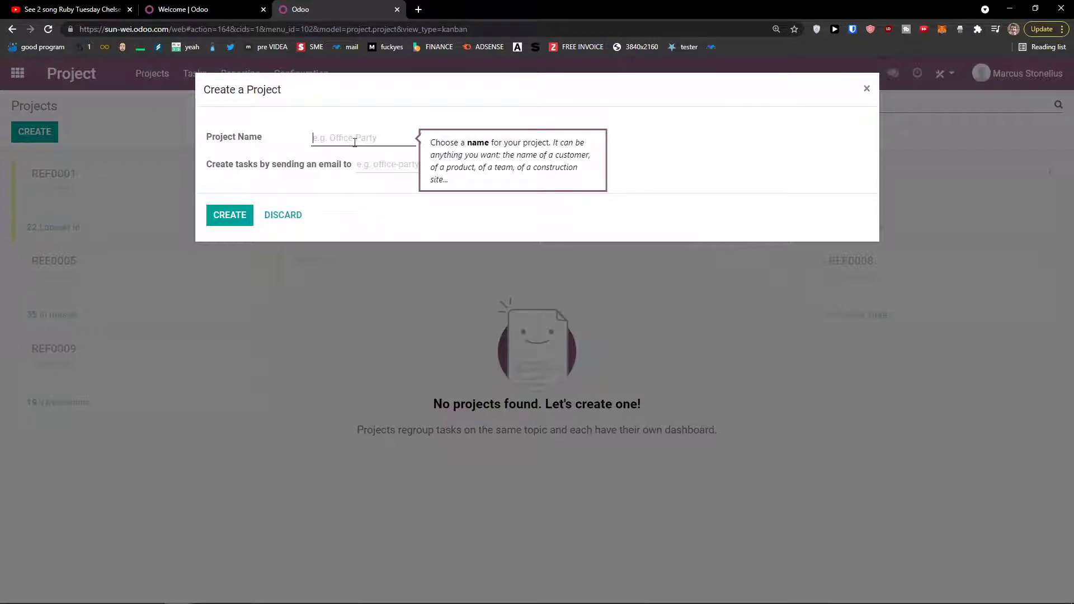
type("Youtube Channel")
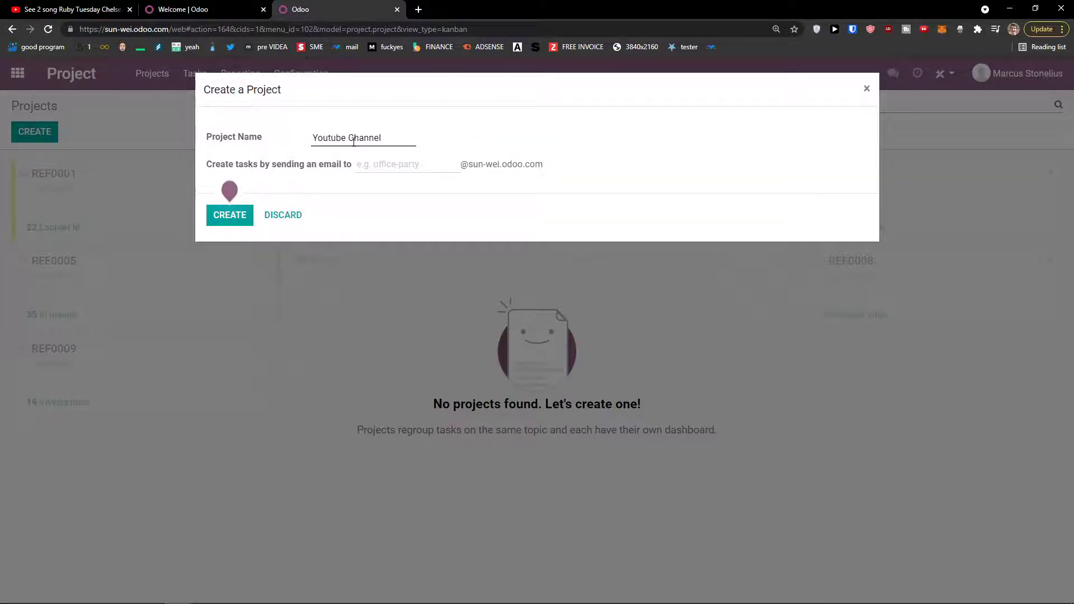
key("ctrl+plus")
key("ctrl+plus")
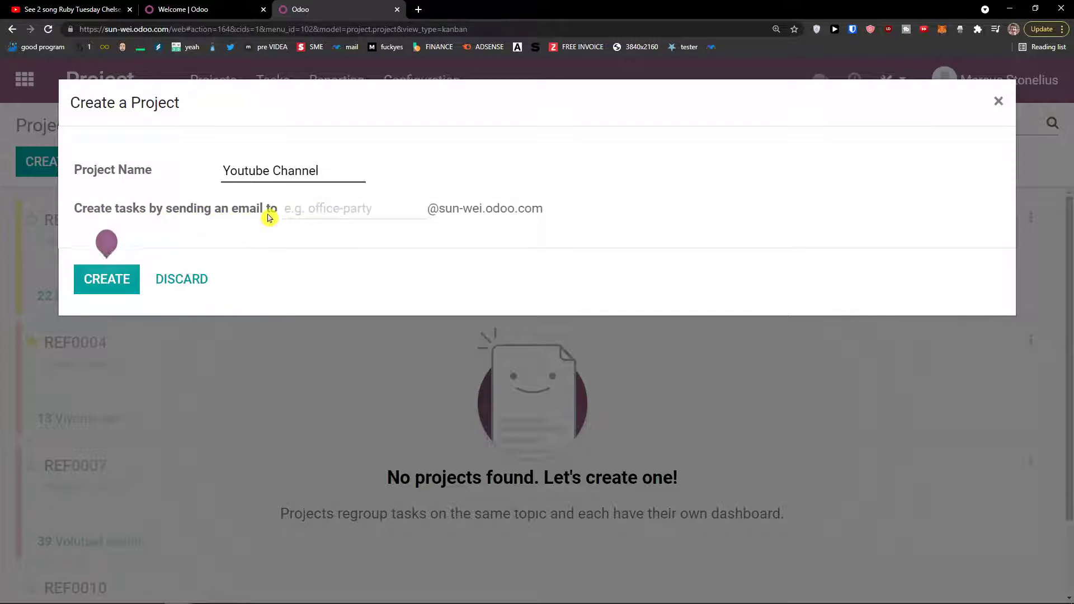
mouse_move(261, 218)
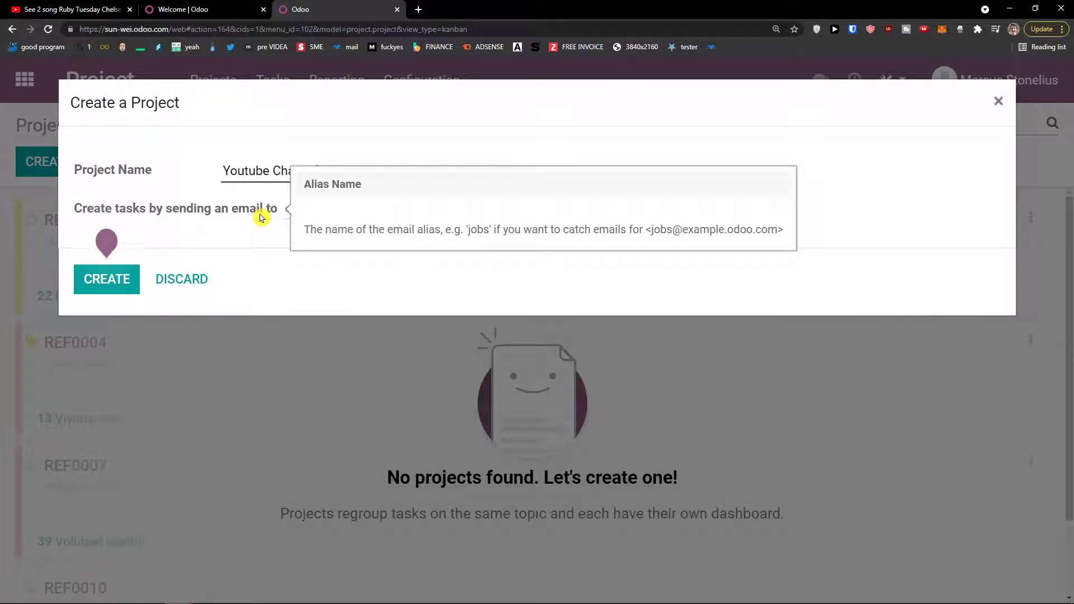
- Create the Youtube Channel project and add its first stage, New
left_click(112, 279)
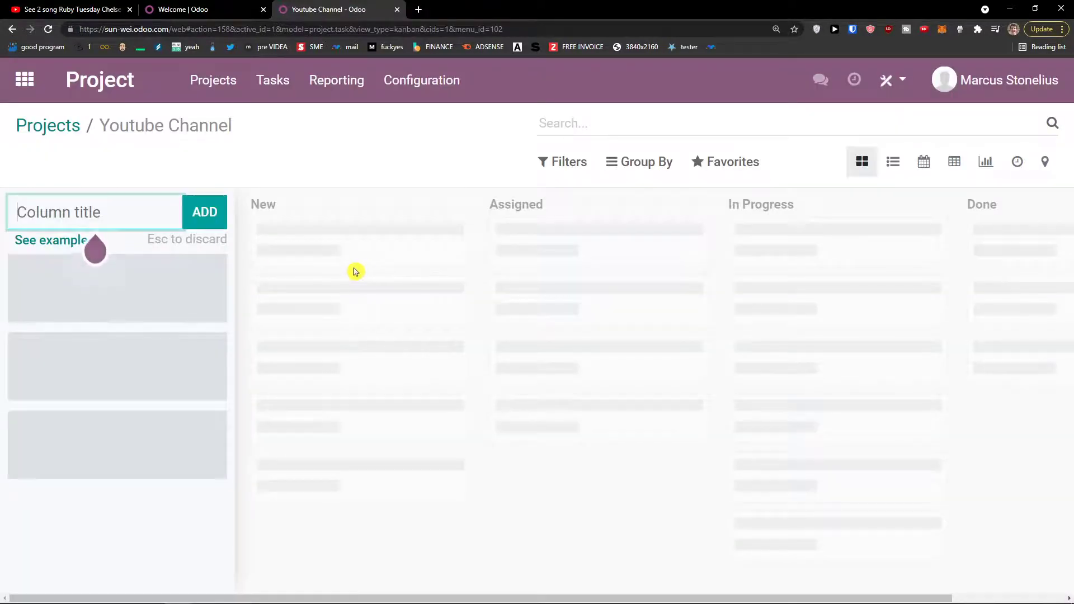
key("ctrl+minus")
mouse_move(86, 206)
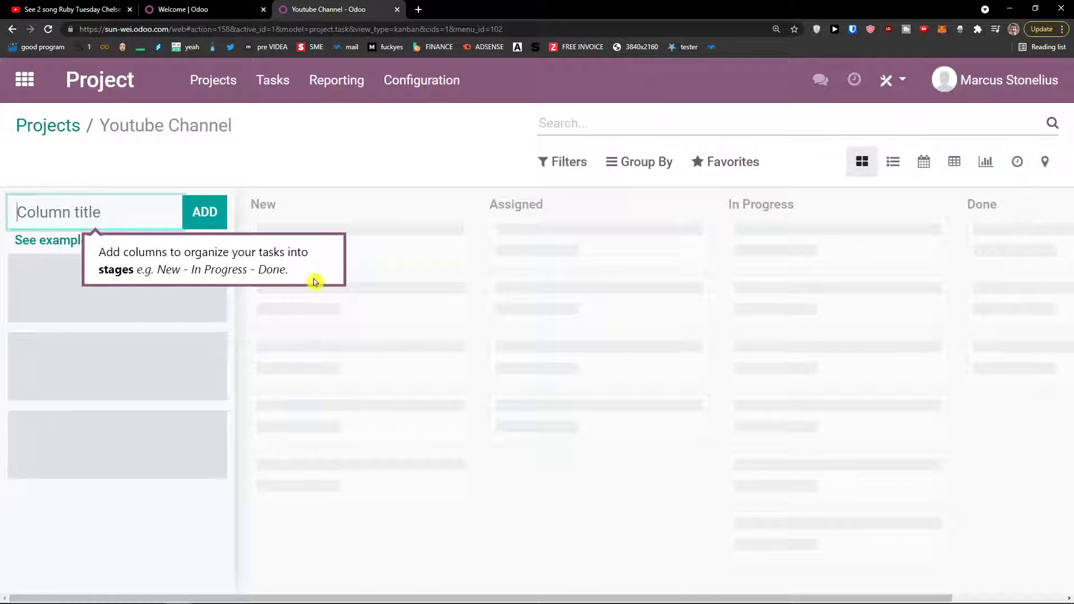
type("New")
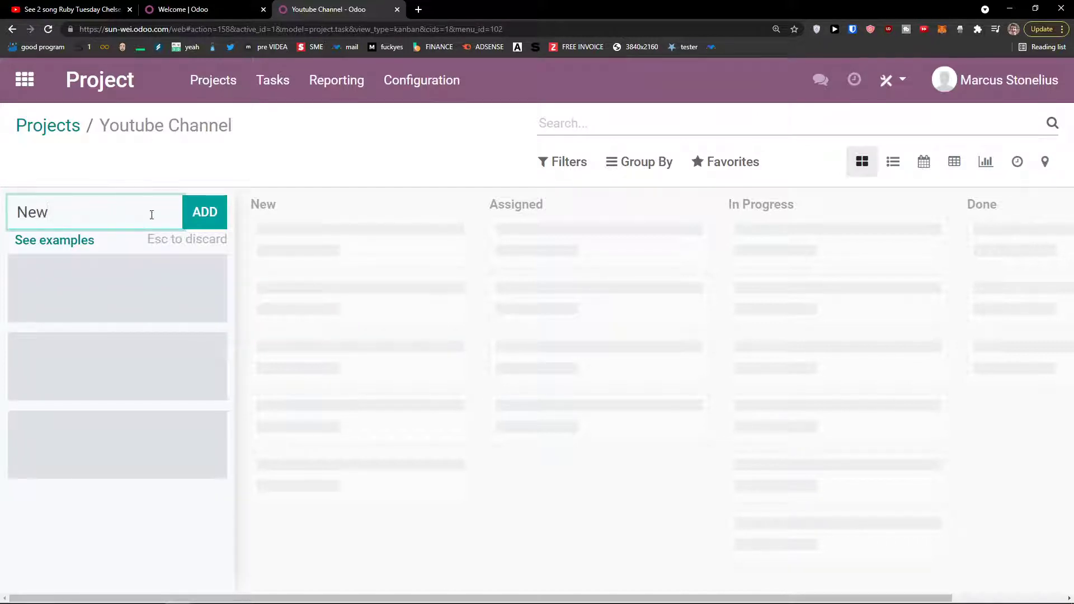
key("Return")
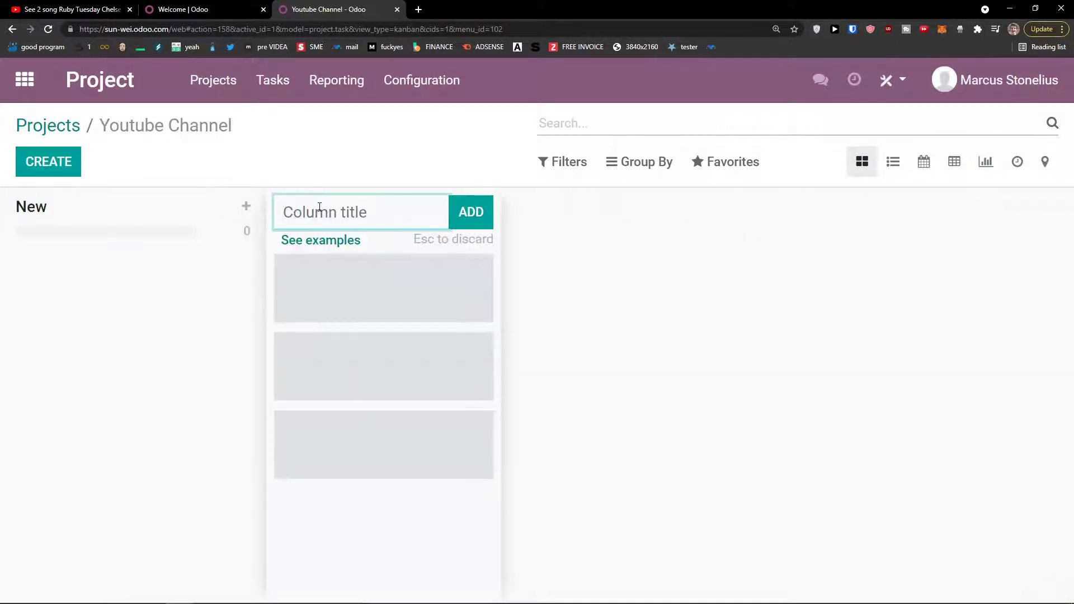
- Add the Progress, Done and Deleted stage columns to the board
type("Pr")
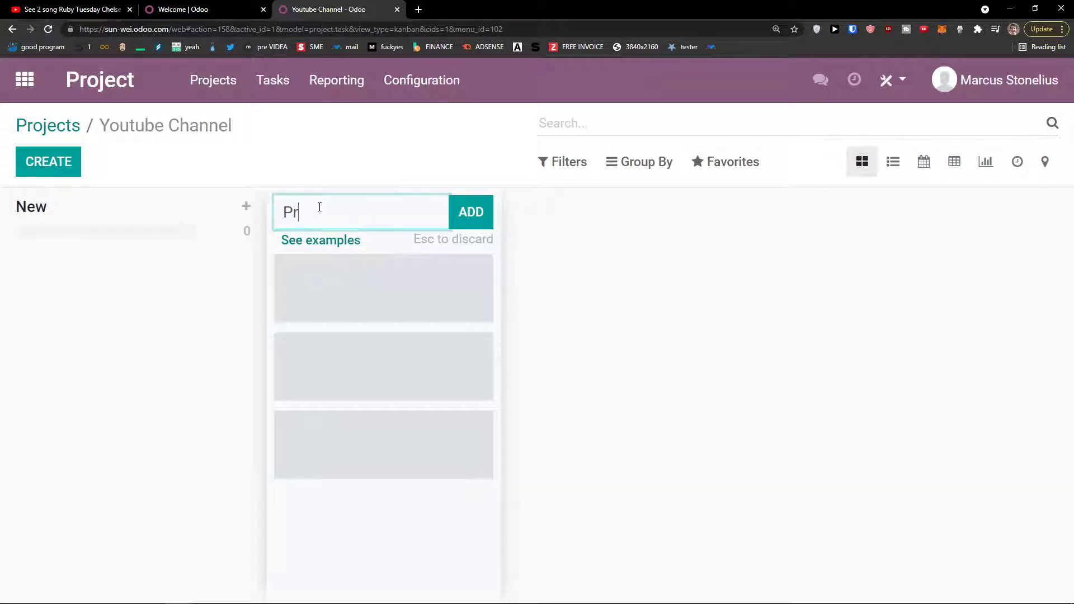
type("ogress")
left_click(468, 215)
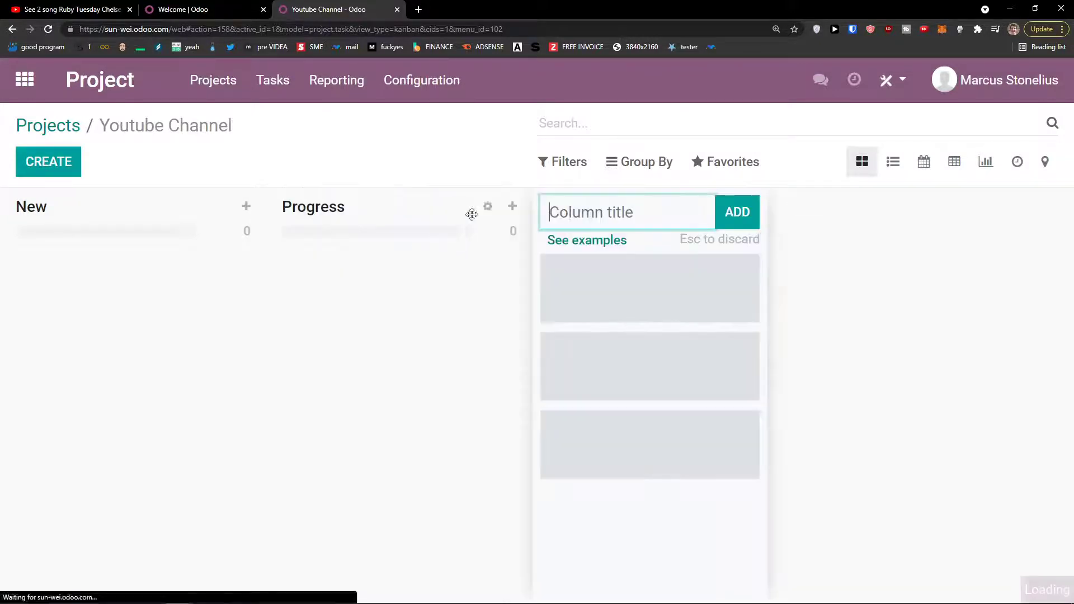
type("Done")
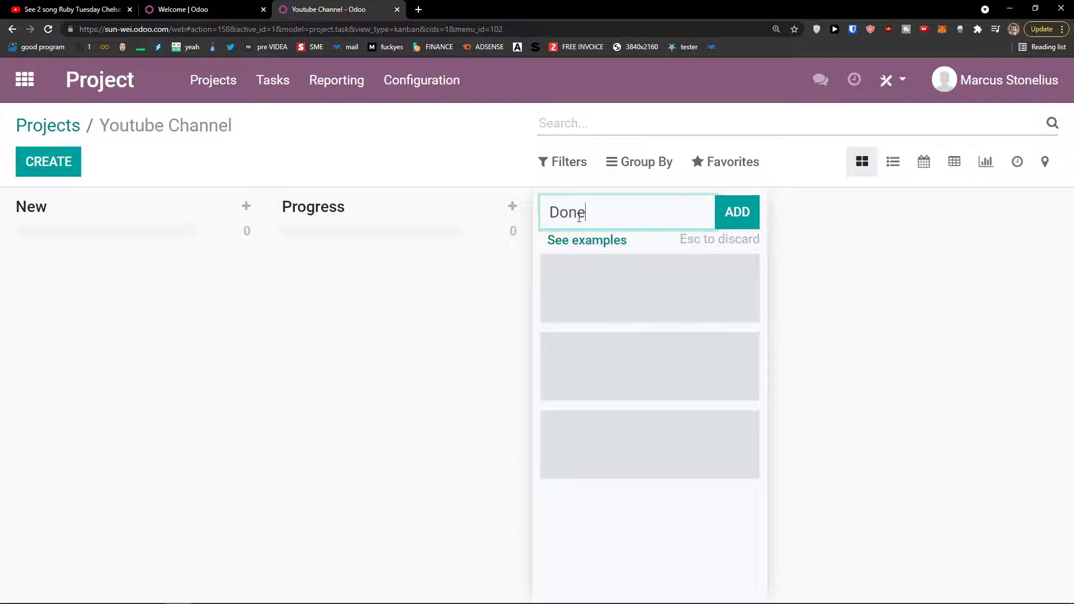
left_click(730, 219)
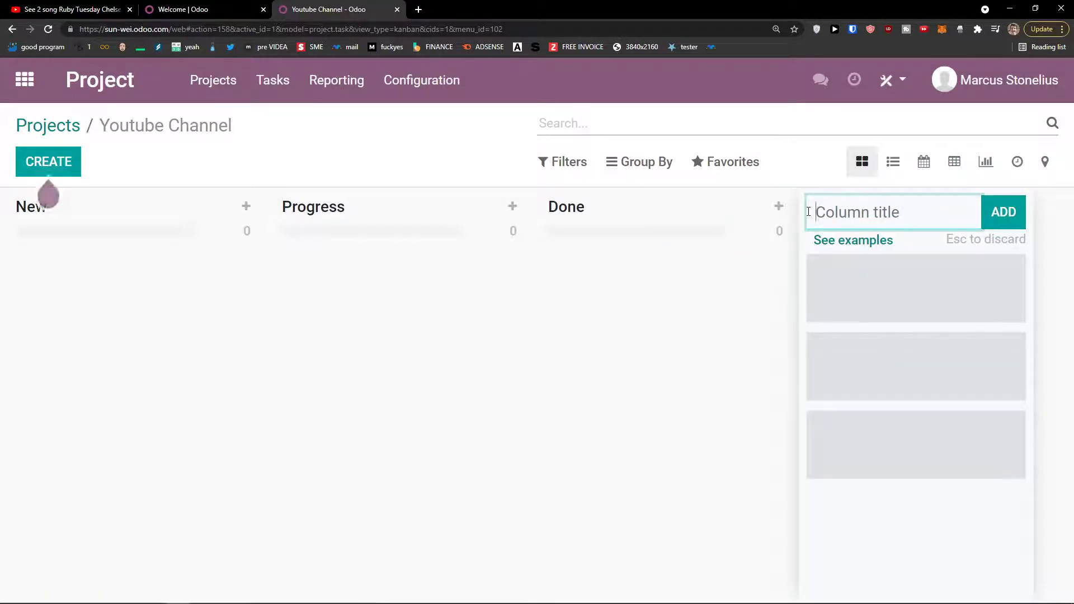
type("Not")
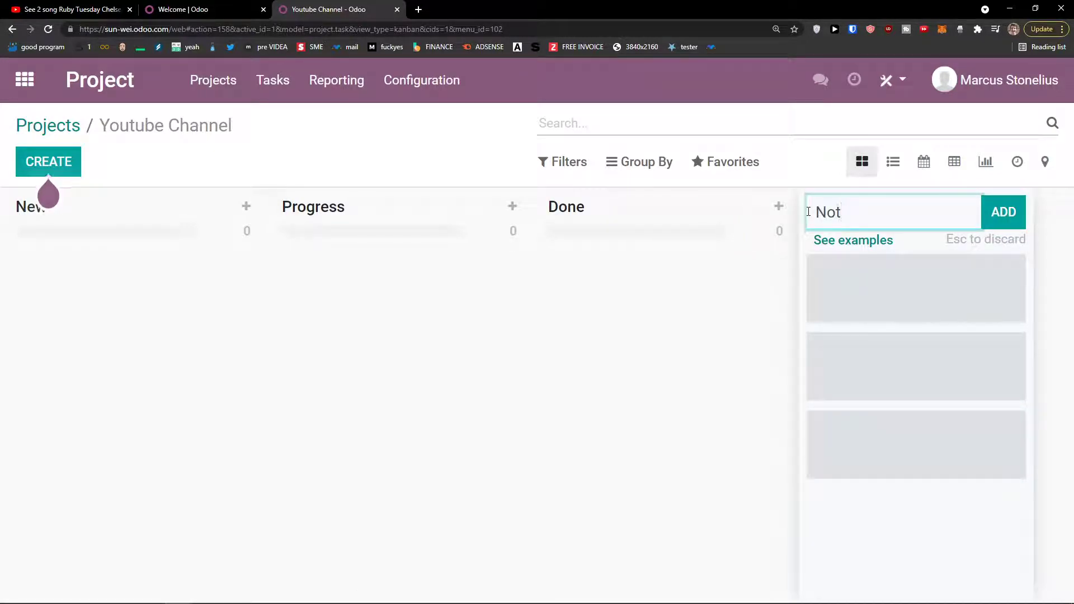
key("BackSpace")
key("BackSpace")
key("BackSpace")
type("Deleted")
left_click(1006, 211)
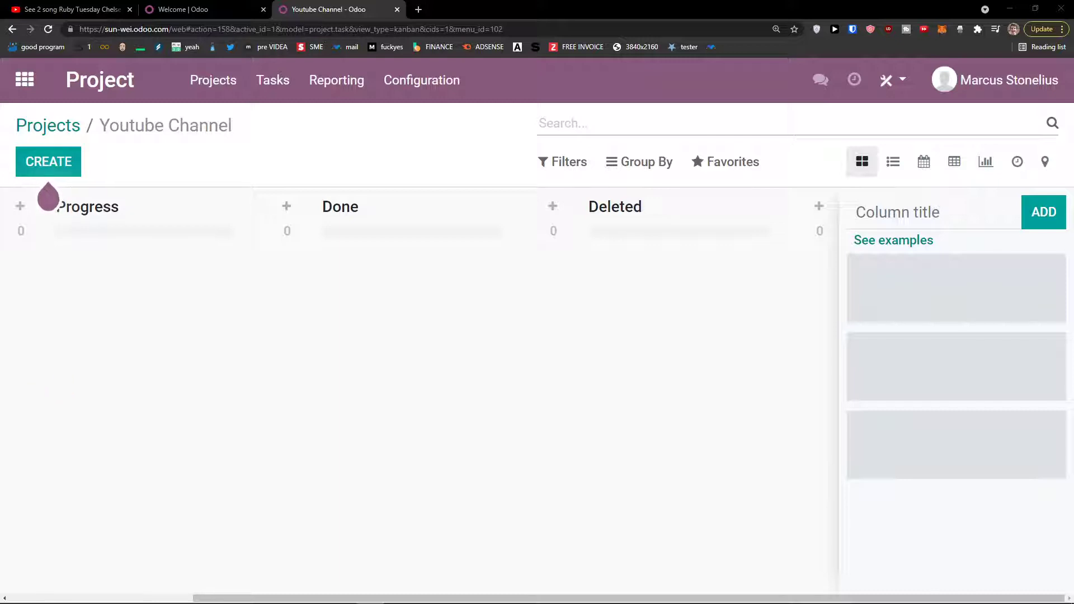
mouse_move(75, 177)
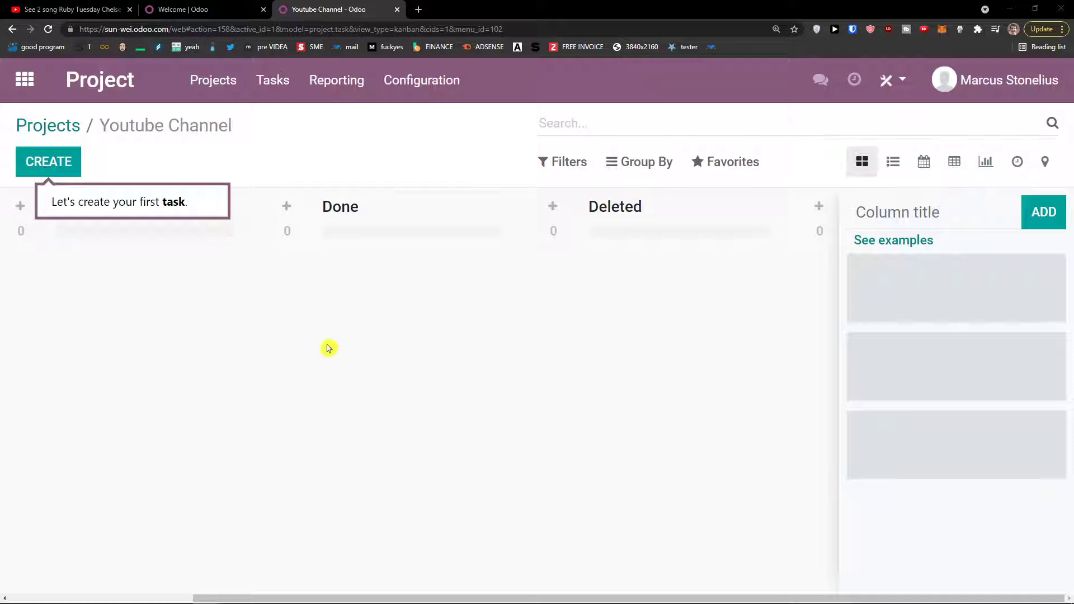
- Quick-create a 'Youtube Video' task in the New column after checking the assignee suggestions
left_click(69, 169)
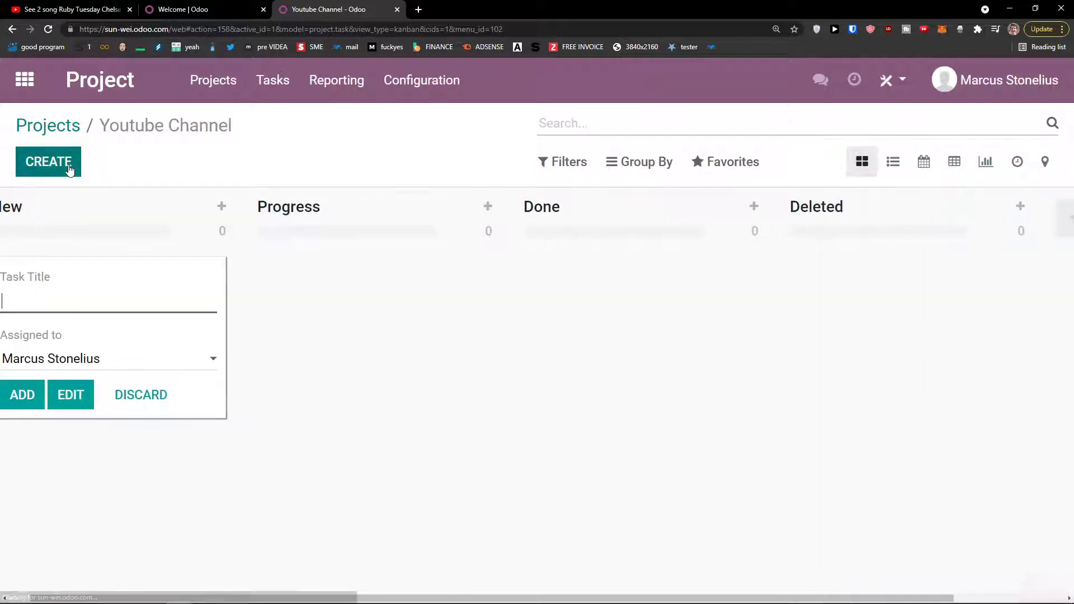
key("ctrl+minus")
left_click(108, 281)
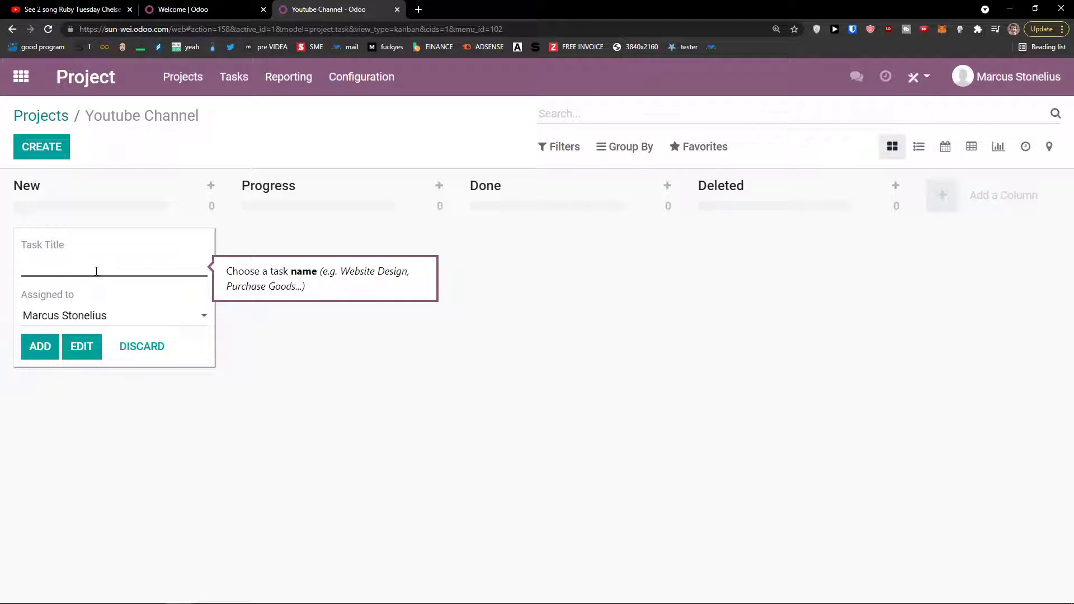
type("Youtube Video")
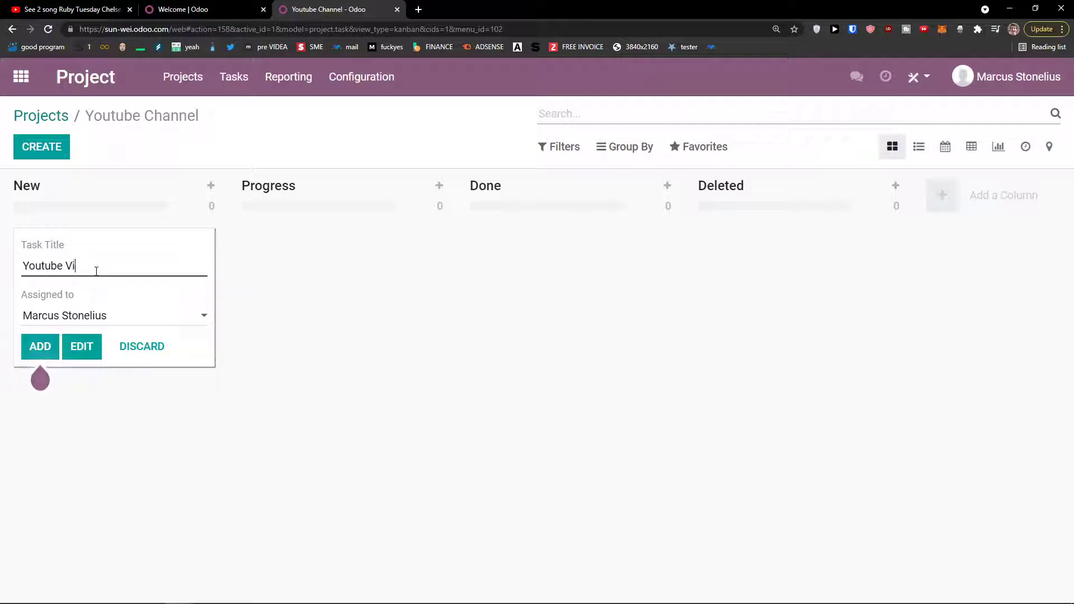
left_click(106, 316)
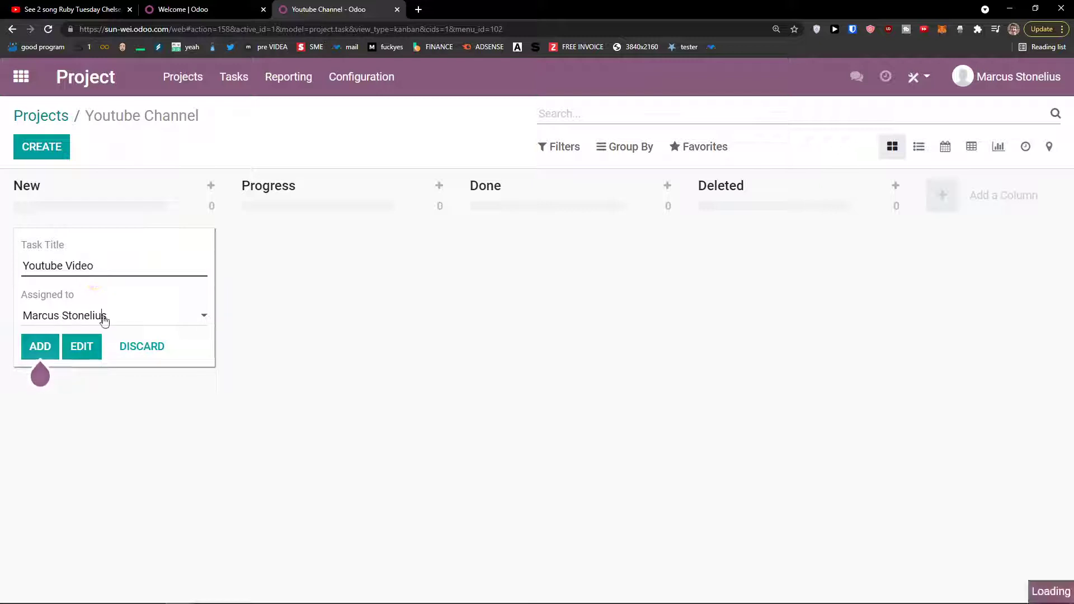
left_click(296, 347)
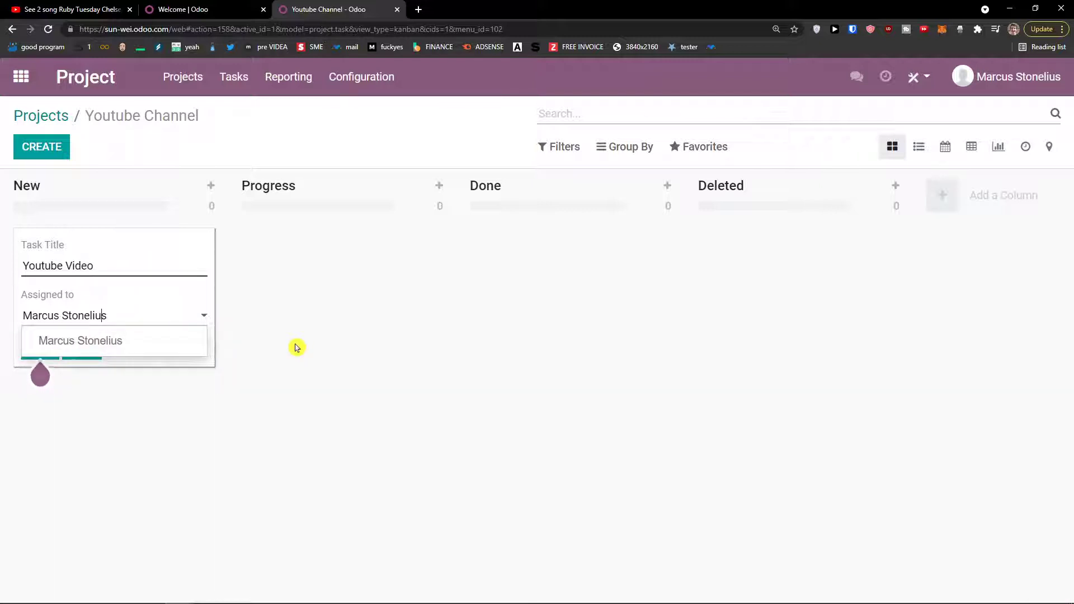
left_click(116, 314)
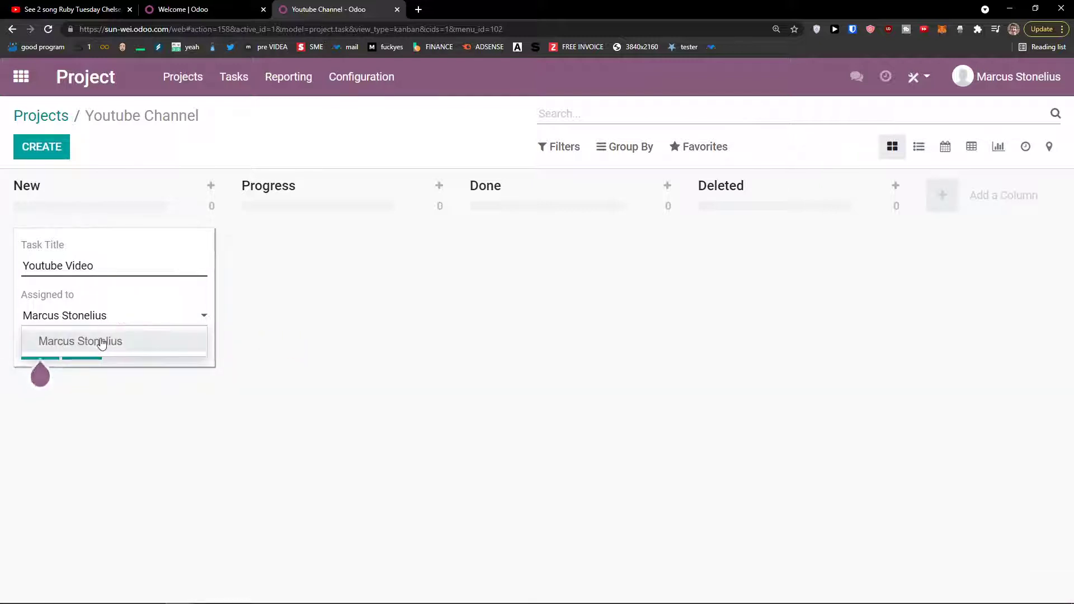
left_click(326, 359)
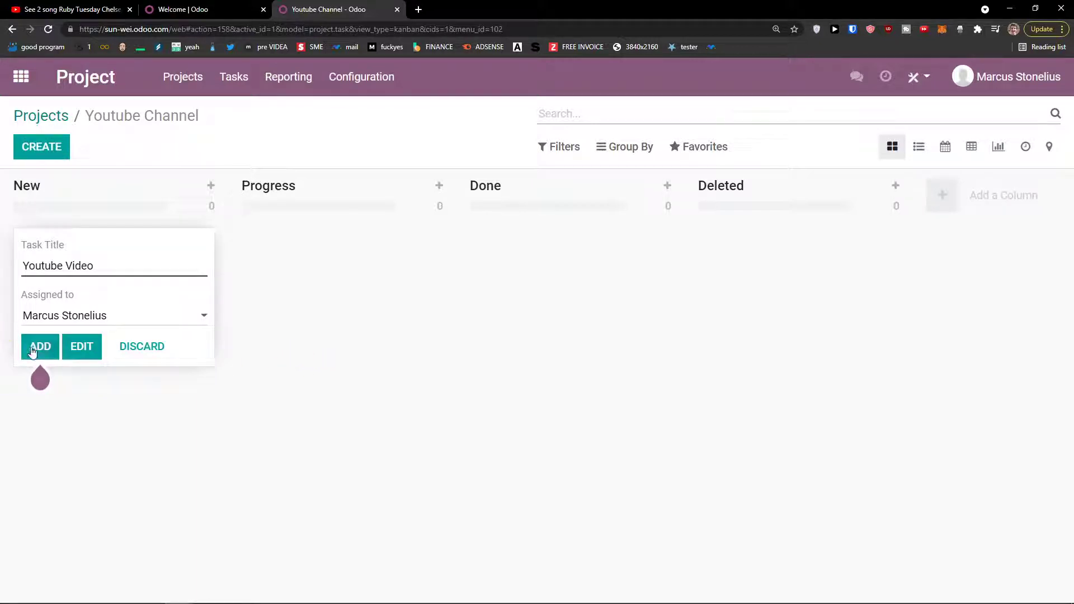
left_click(39, 347)
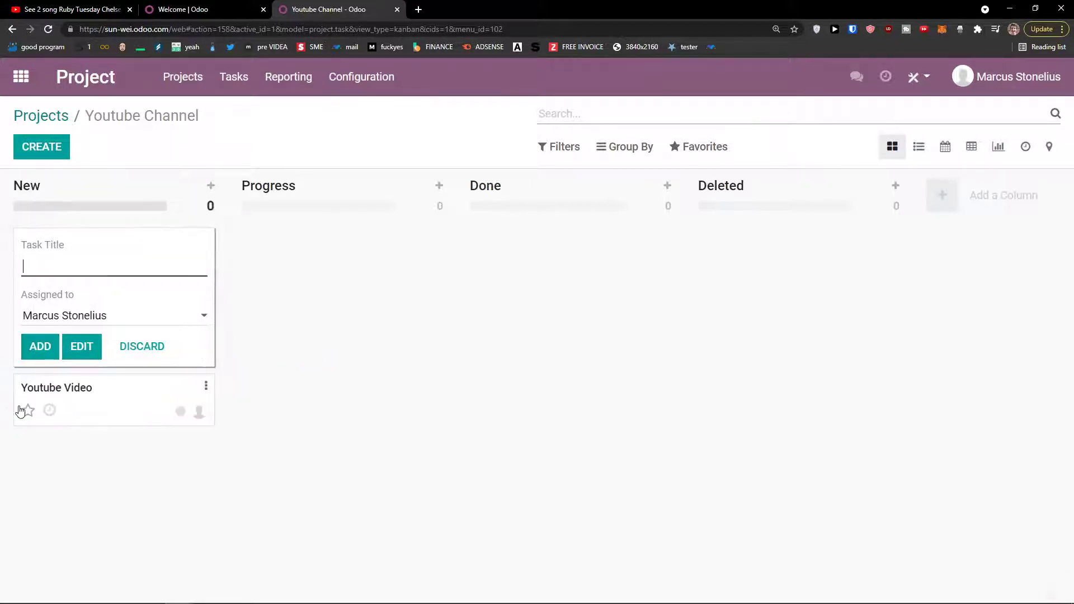
left_click(97, 463)
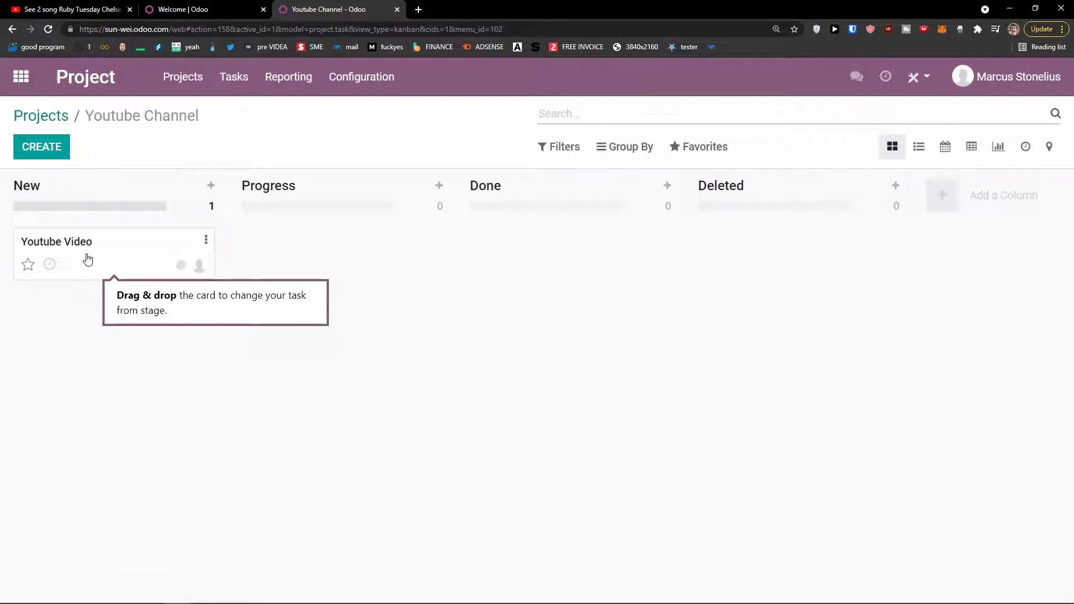
- Drag the Youtube Video card toward Progress, then open the task's details
left_click_drag(100, 260, 59, 260)
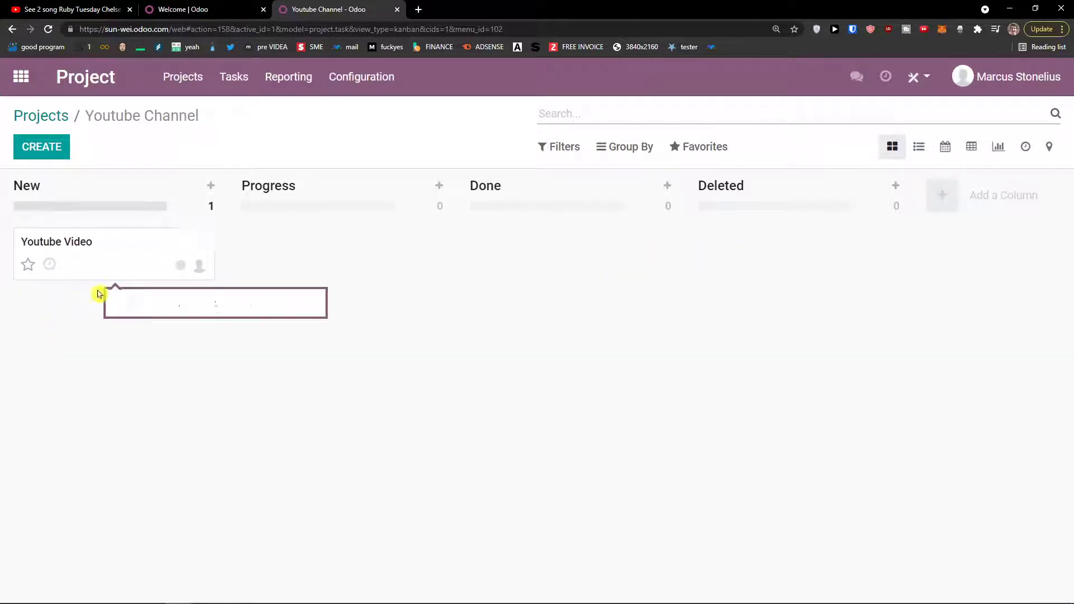
left_click(109, 264)
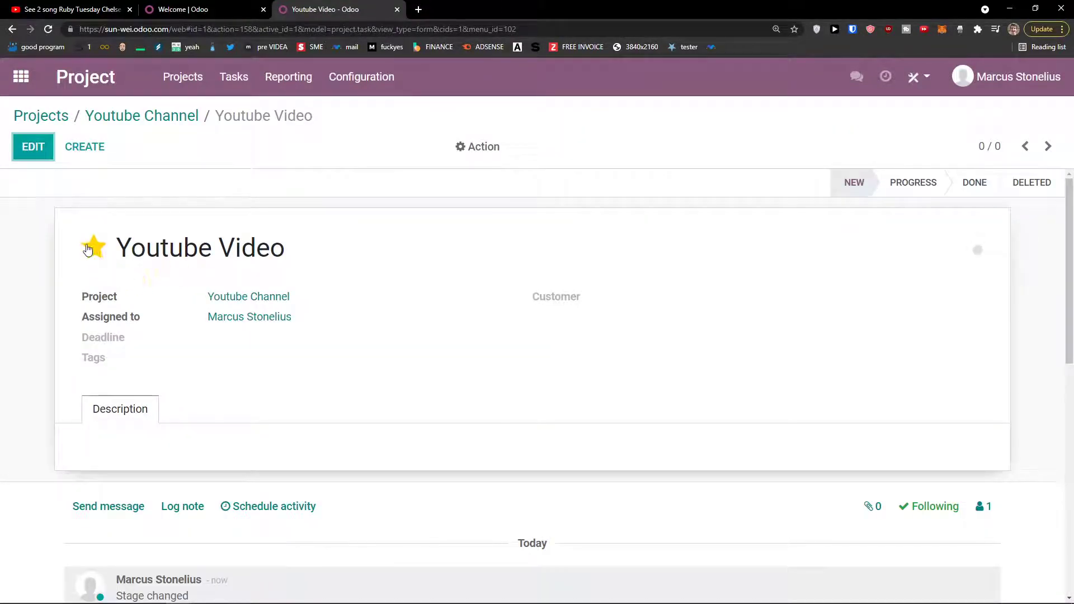
scroll(89, 220, "down", 1)
scroll(90, 221, "up", 1)
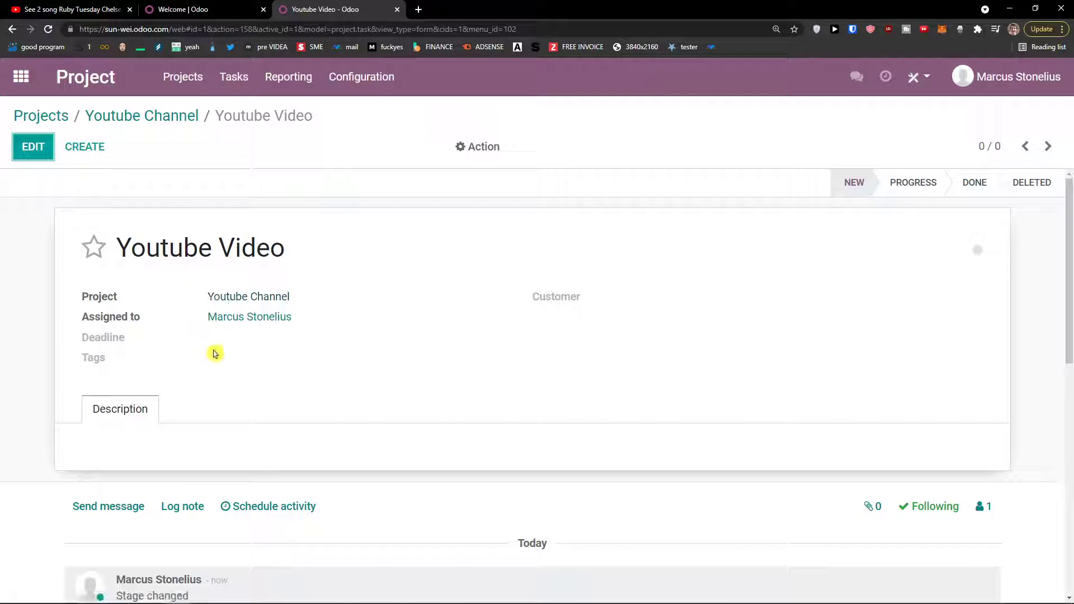
left_click(108, 338)
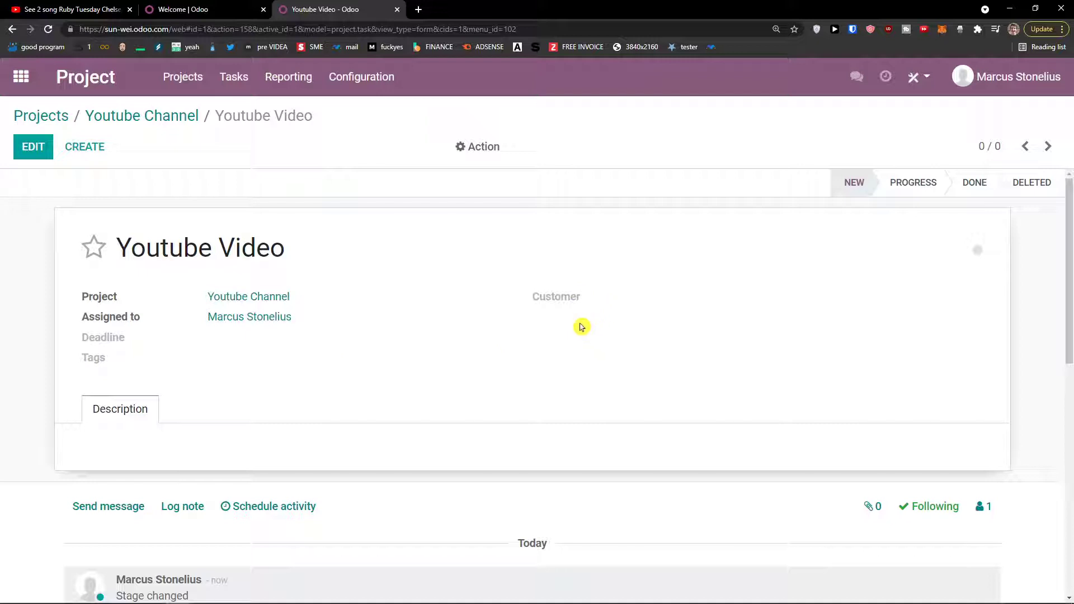
- Set the Youtube Video deadline to 09/08/2021 and start typing a 'Youtube' tag
left_click(35, 148)
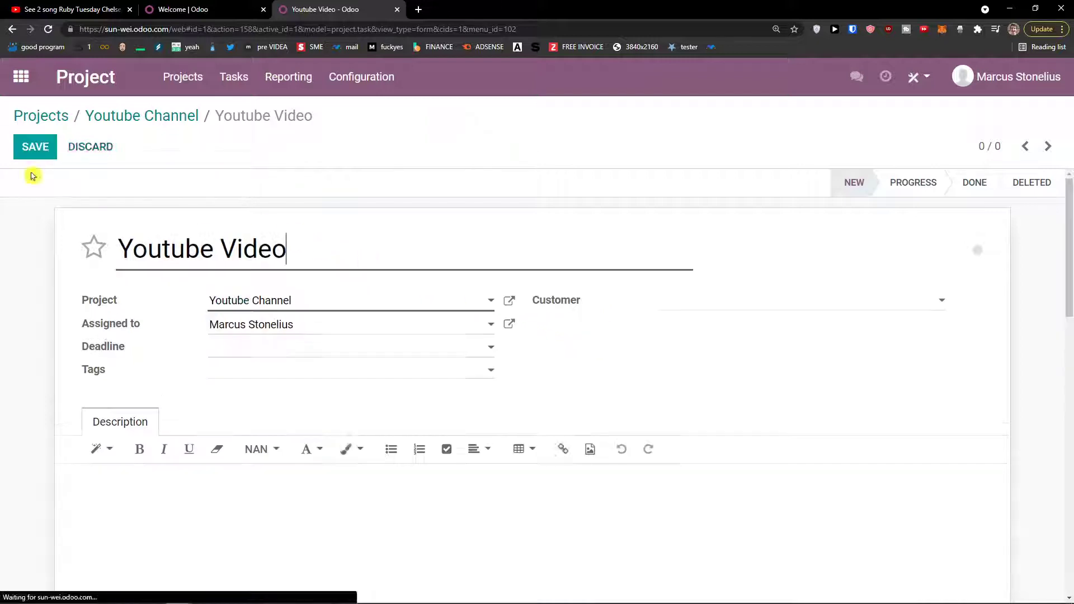
scroll(28, 256, "down", 1)
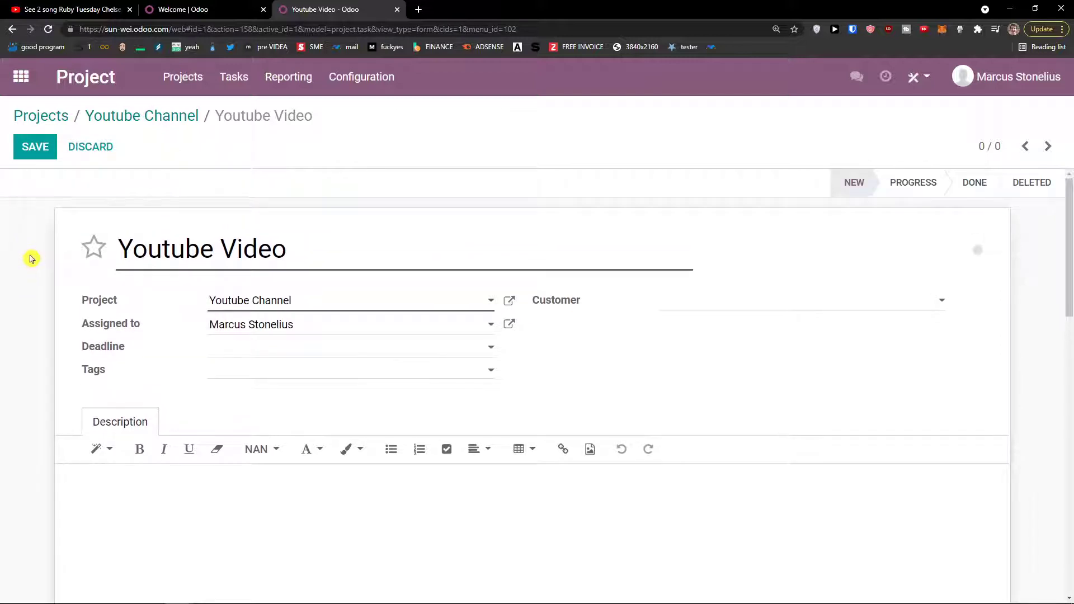
left_click_drag(118, 249, 363, 264)
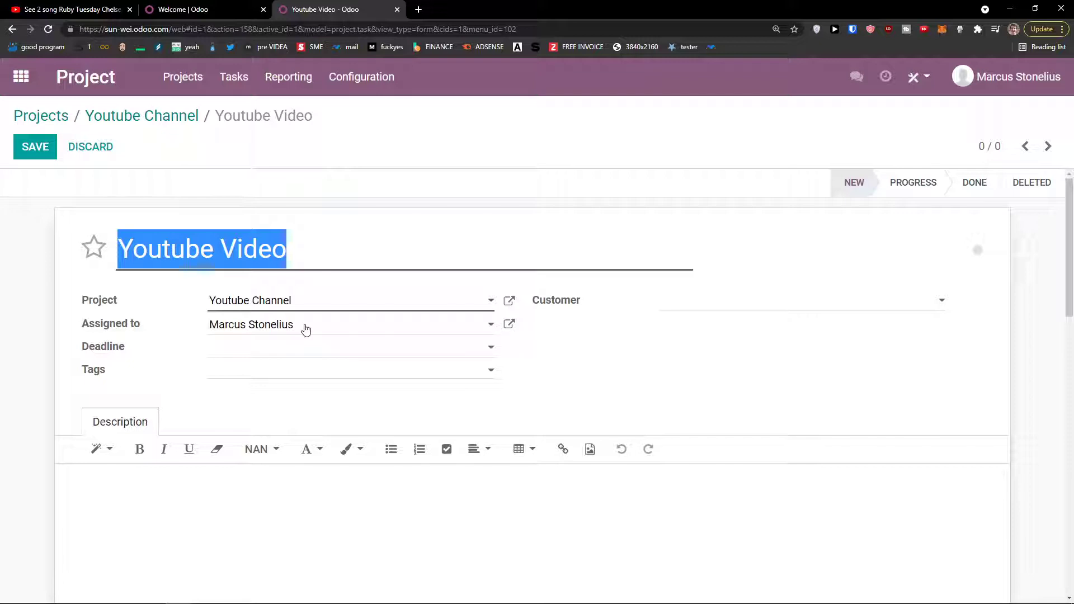
left_click(246, 349)
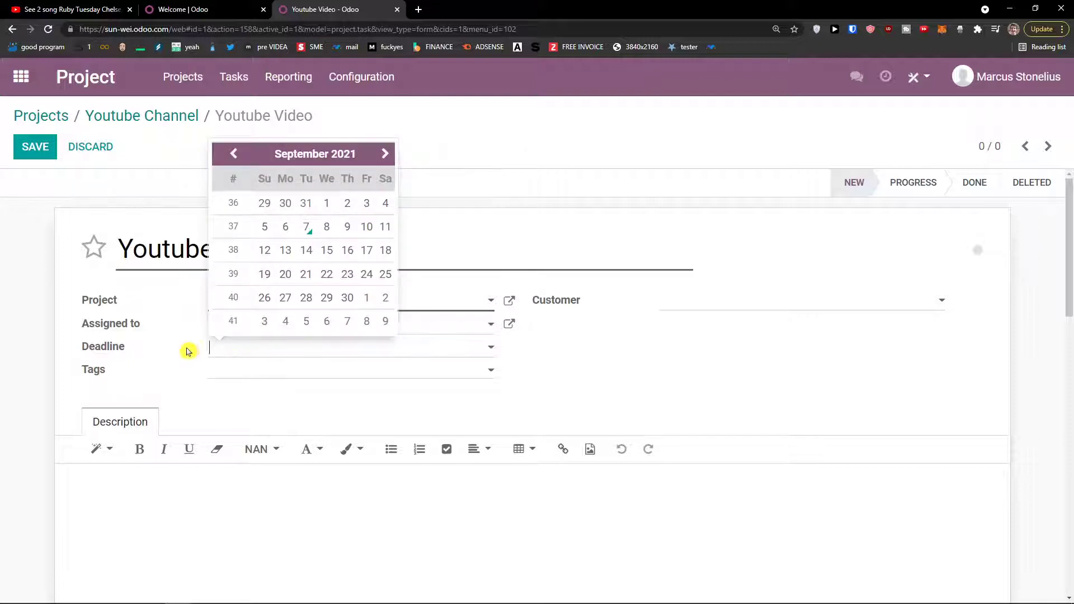
left_click(187, 350)
left_click(235, 350)
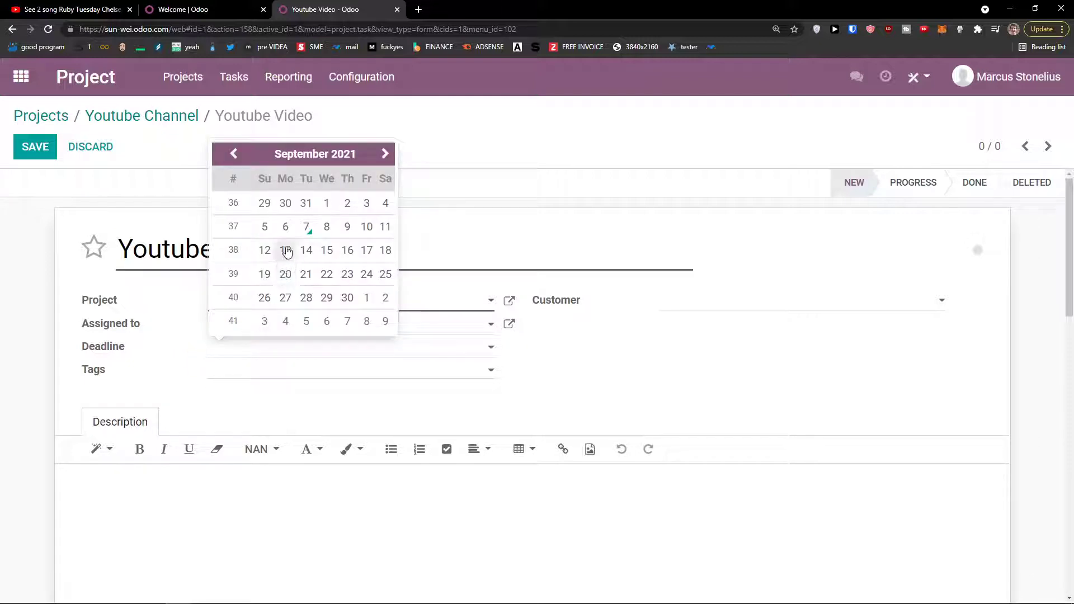
left_click(384, 153)
left_click(234, 153)
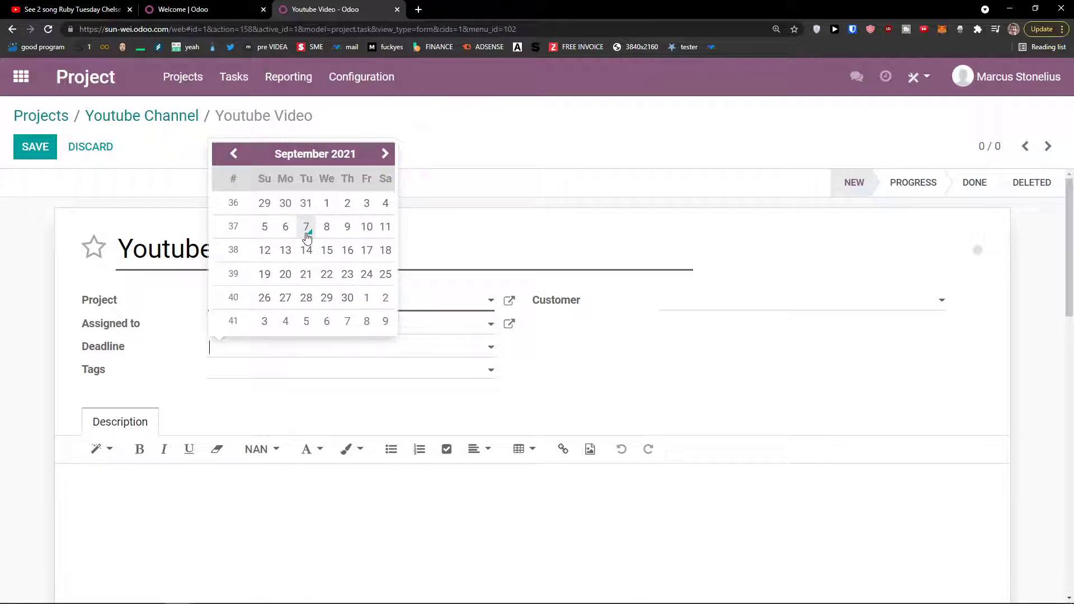
left_click(327, 227)
left_click(241, 369)
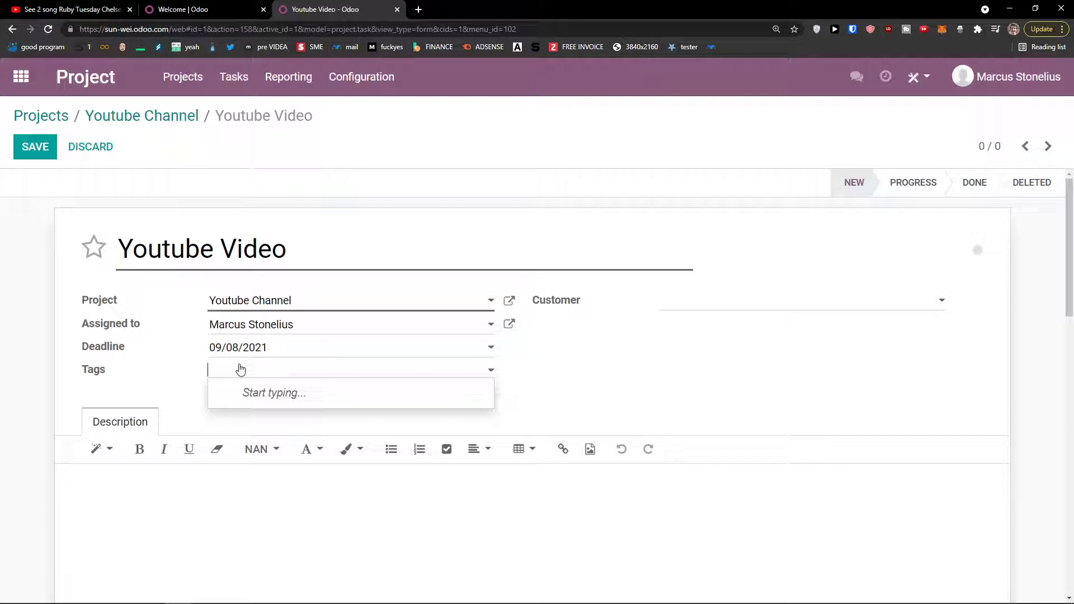
type("be")
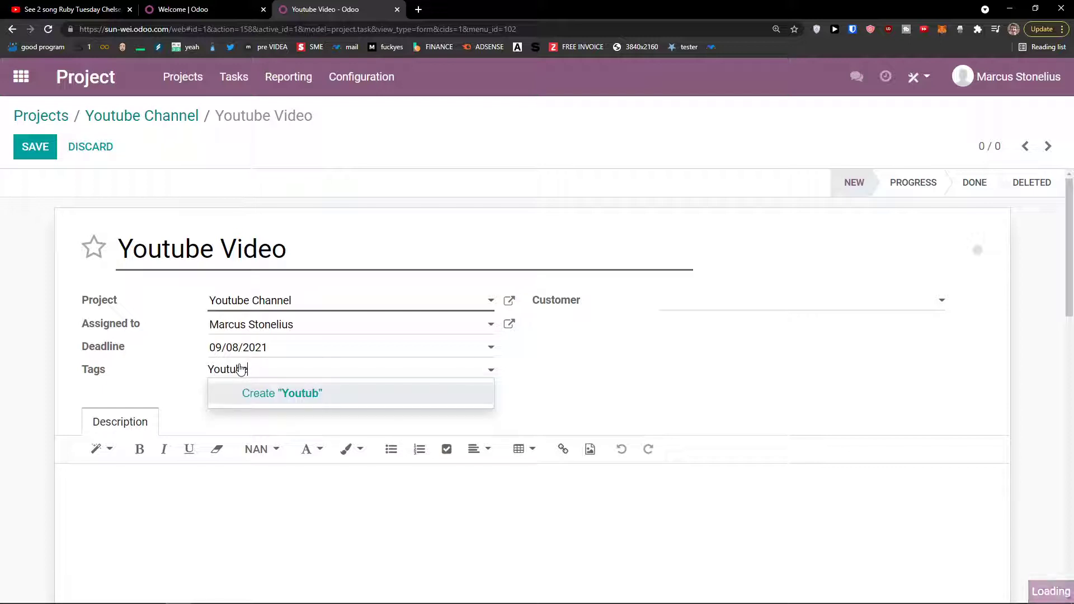
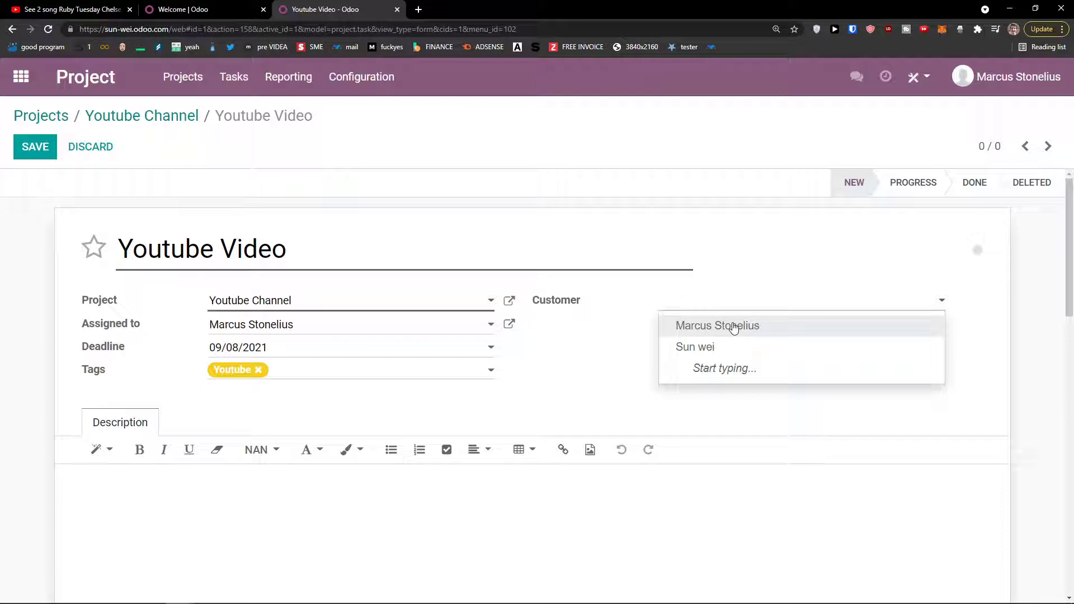
- Enter the new customer's name in the Youtube Video task's Customer field
type("Marcus ")
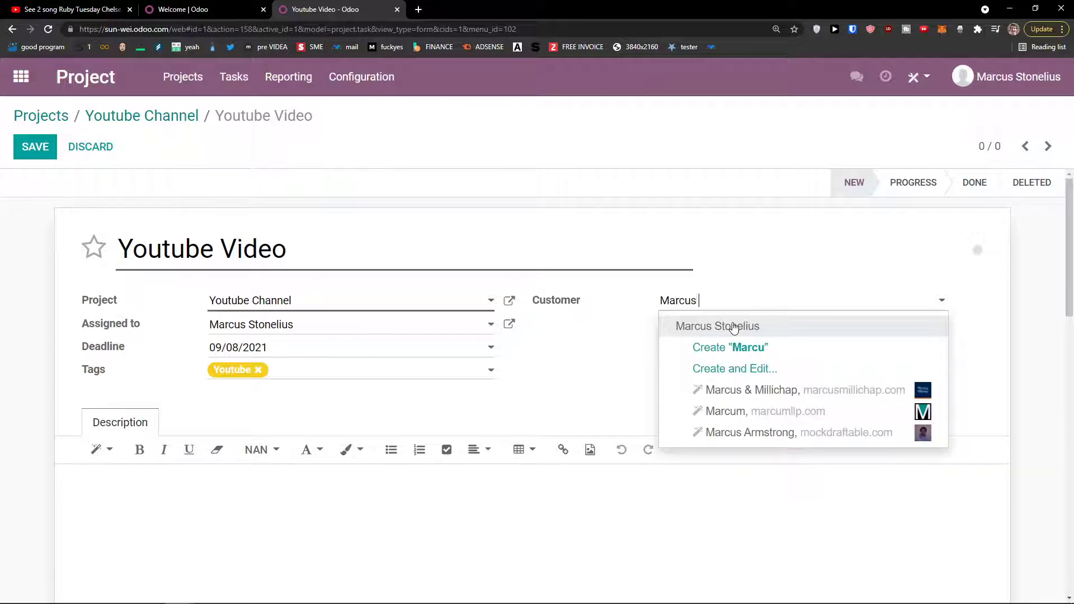
type("Youtube Customer")
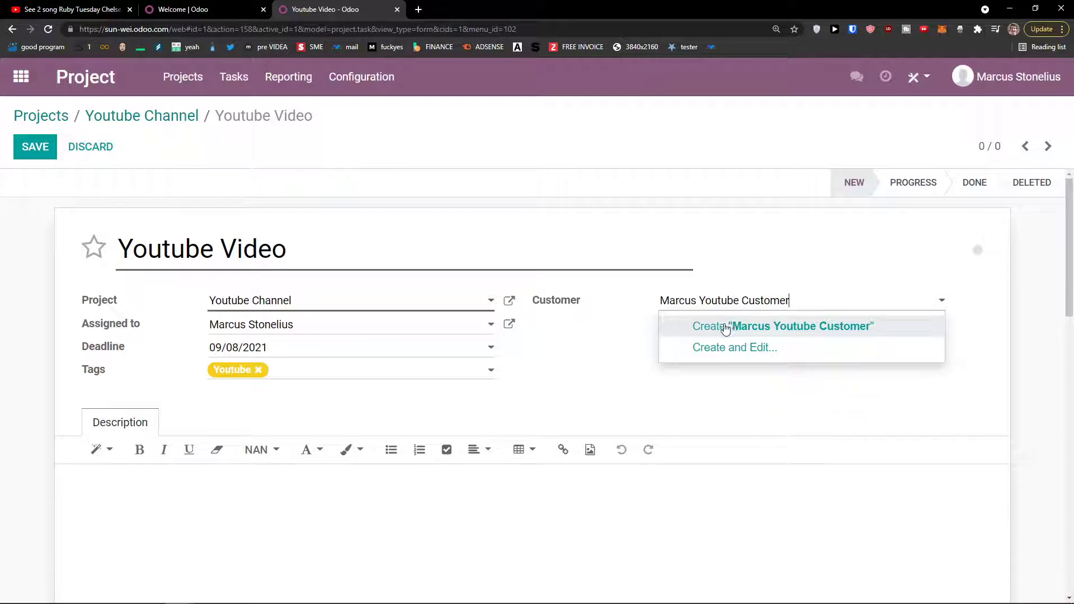
- Create the customer from the typed name, then open and close its record without changes
left_click(707, 326)
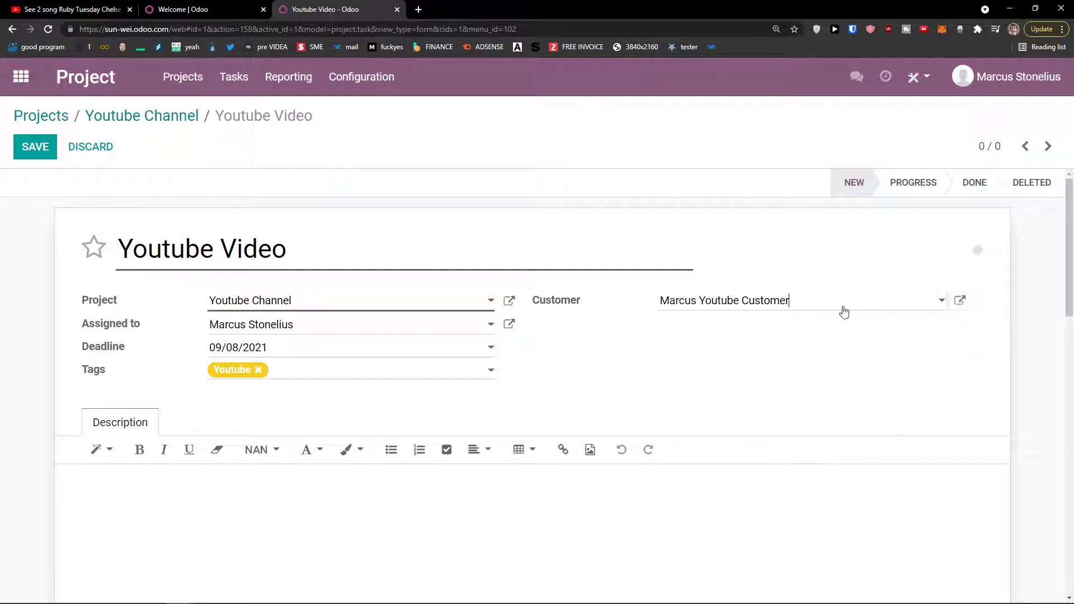
left_click(960, 303)
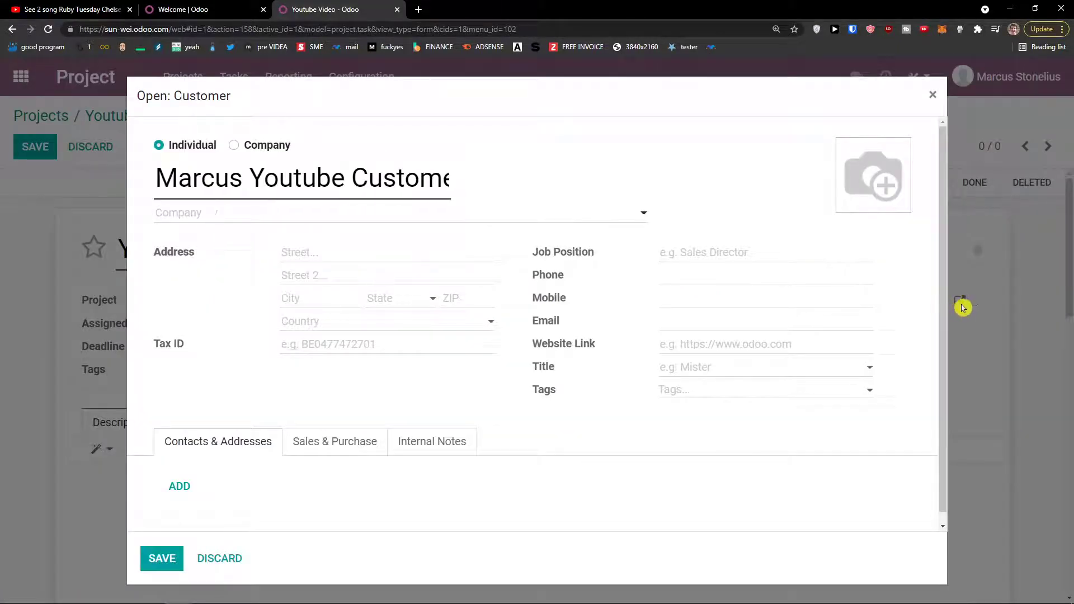
left_click(932, 96)
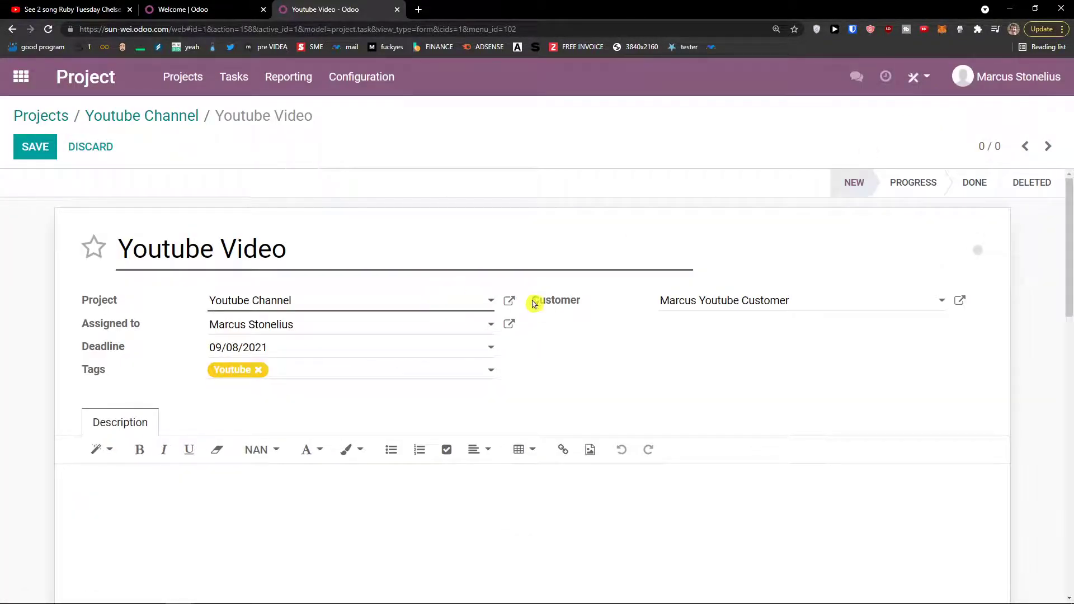
left_click_drag(534, 303, 611, 305)
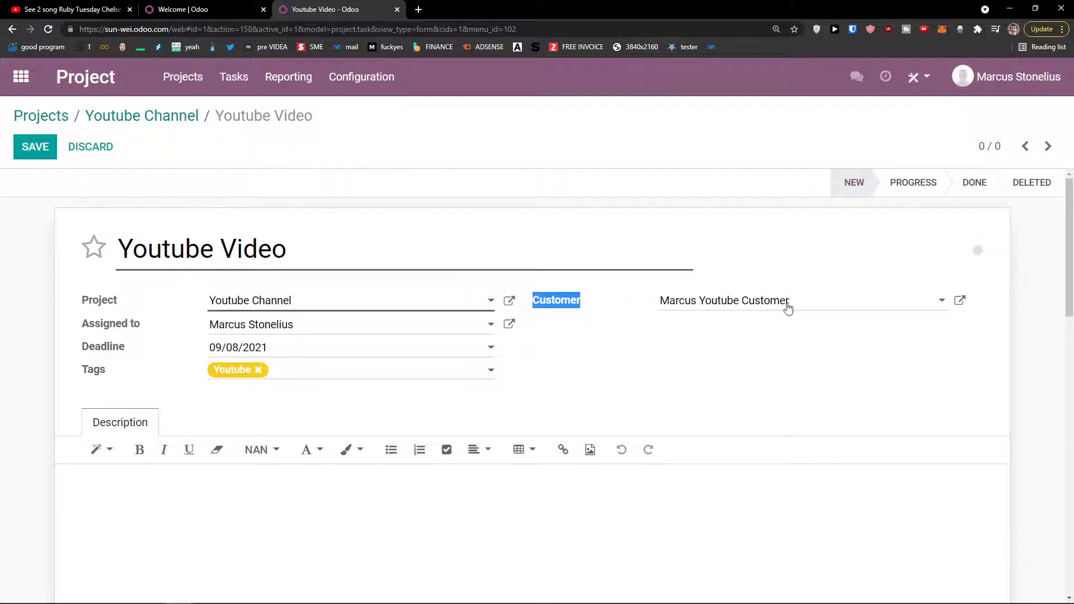
- Open the customer's record and enter its street address and city
left_click(960, 305)
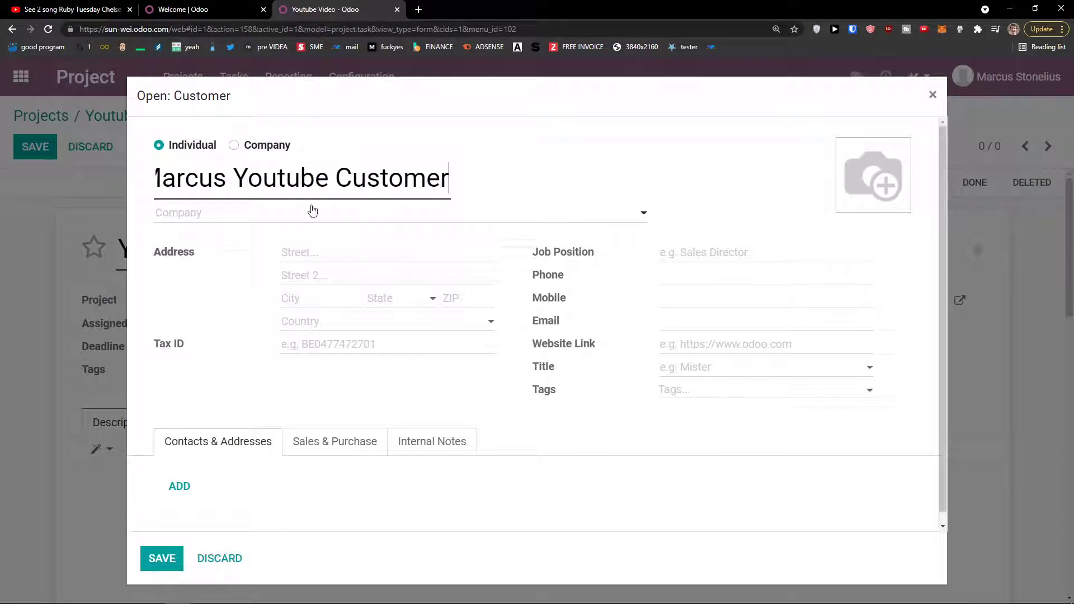
key("Tab")
key("Tab")
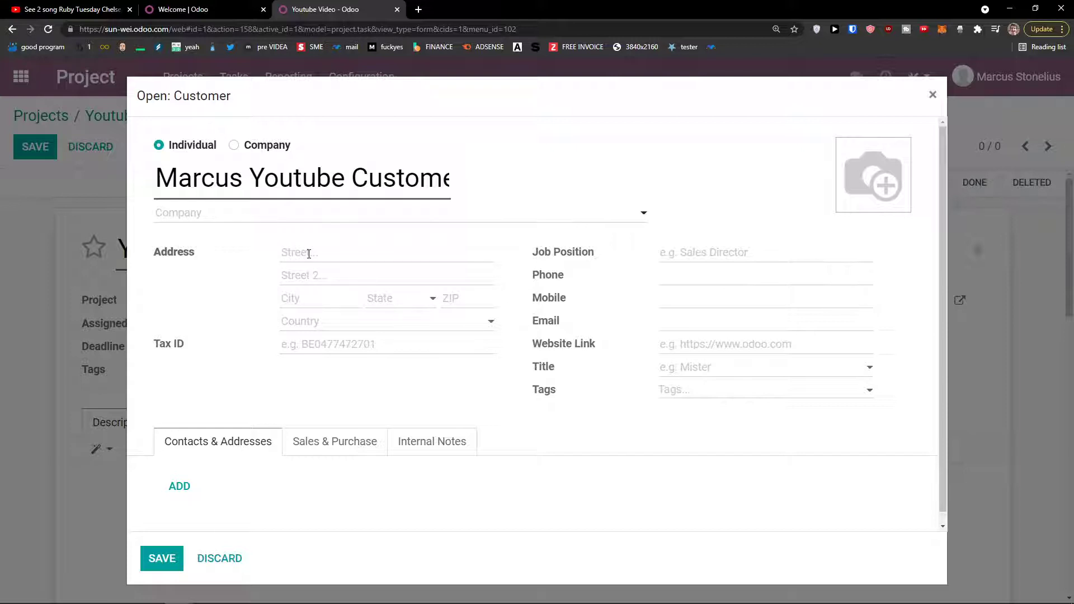
type("Zd")
key("BackSpace")
key("BackSpace")
key("Tab")
key("Tab")
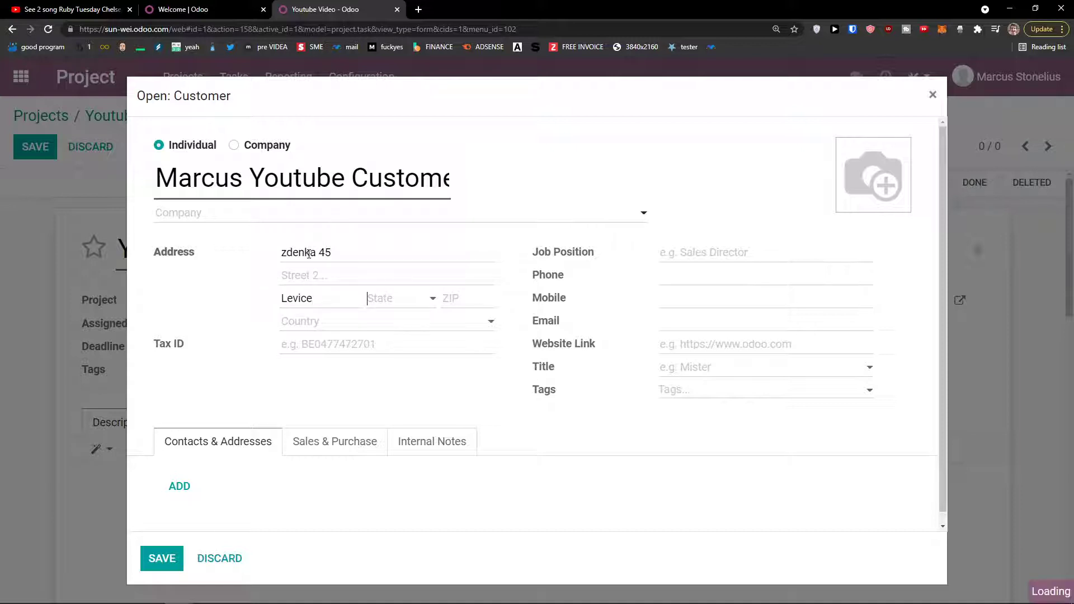
- Choose Manitoba (CA) as state, fill in the ZIP code and mobile number, and save the customer
left_click(415, 305)
type("s")
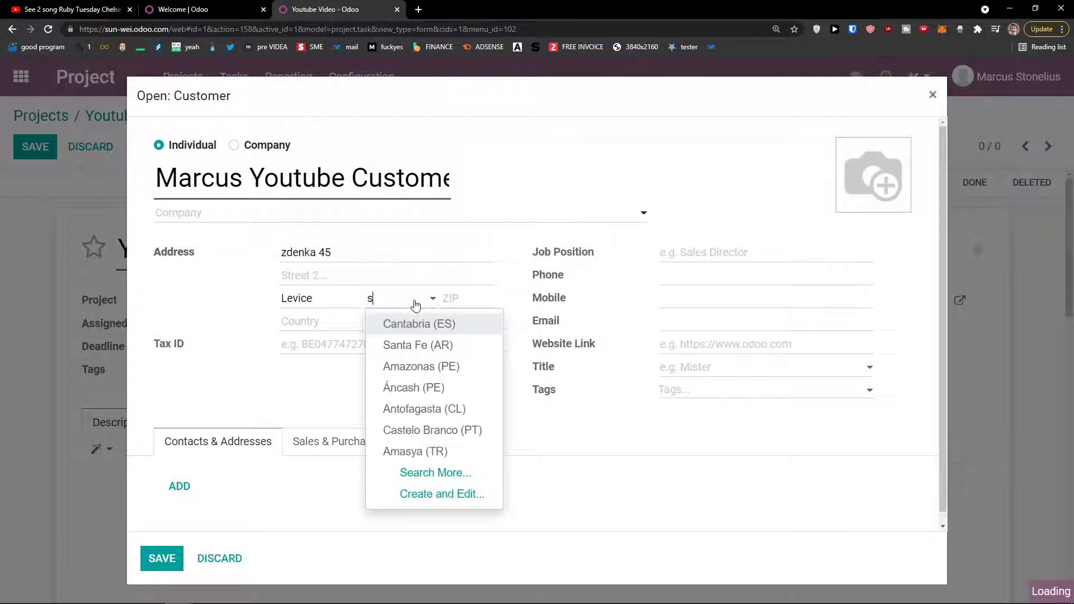
type("lov")
key("BackSpace")
key("BackSpace")
key("BackSpace")
key("BackSpace")
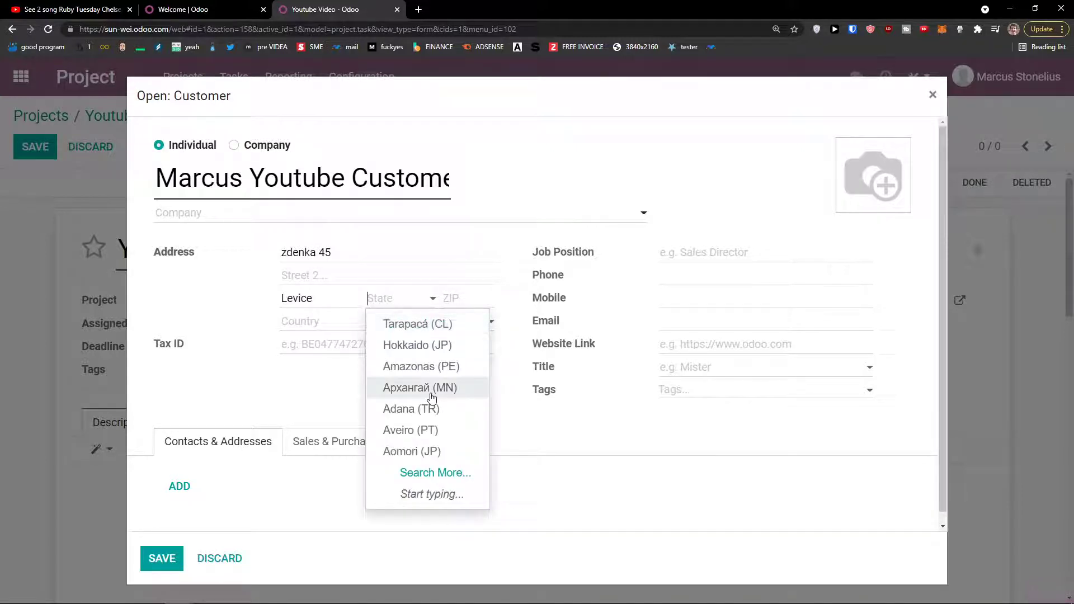
type("Nitr")
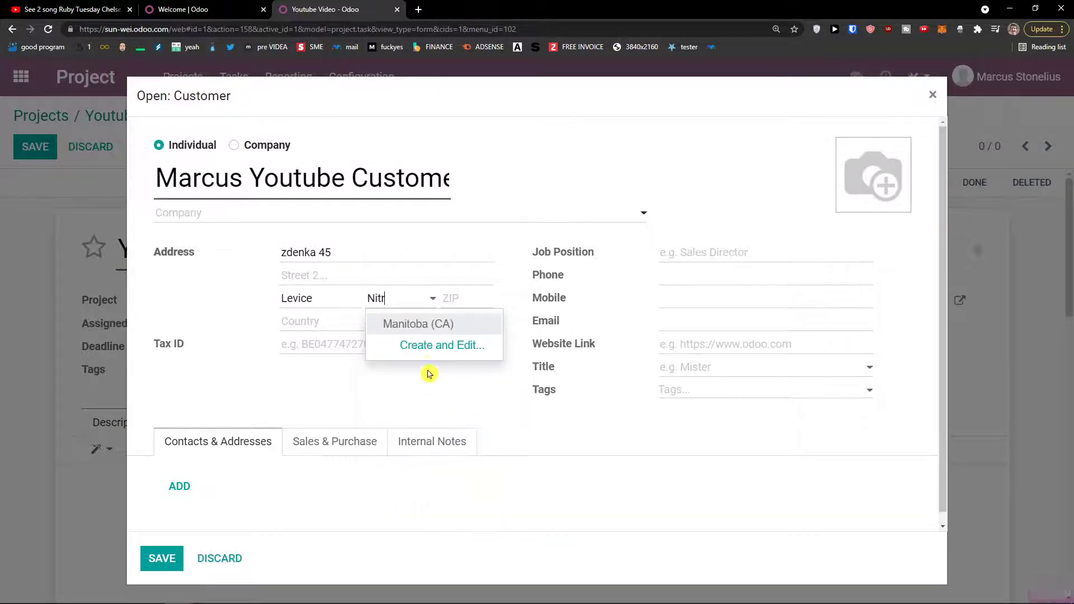
key("BackSpace")
left_click(423, 321)
left_click(465, 302)
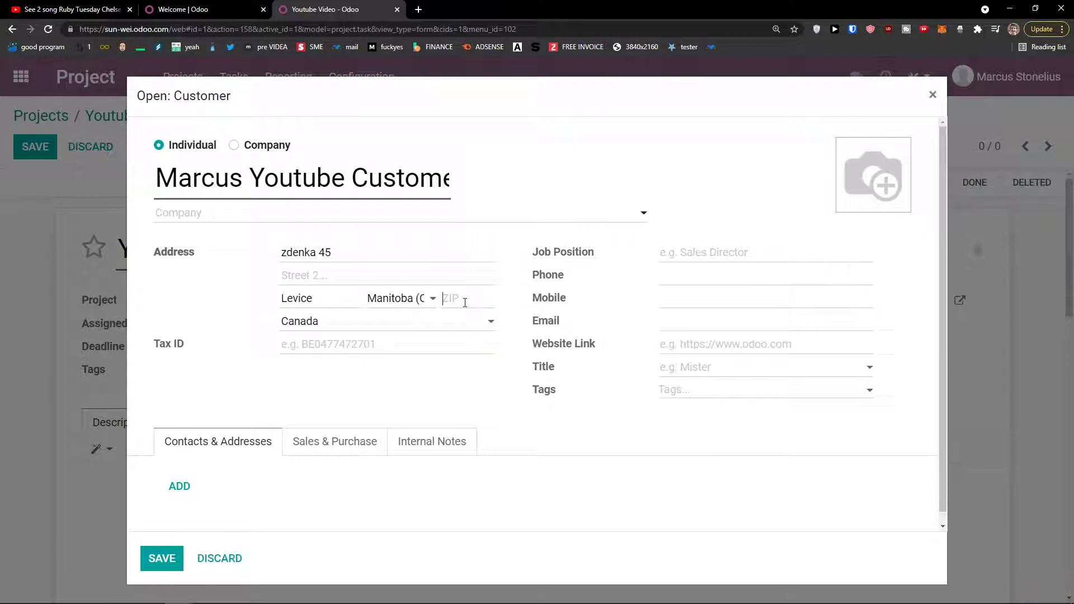
type("52231")
left_click(671, 299)
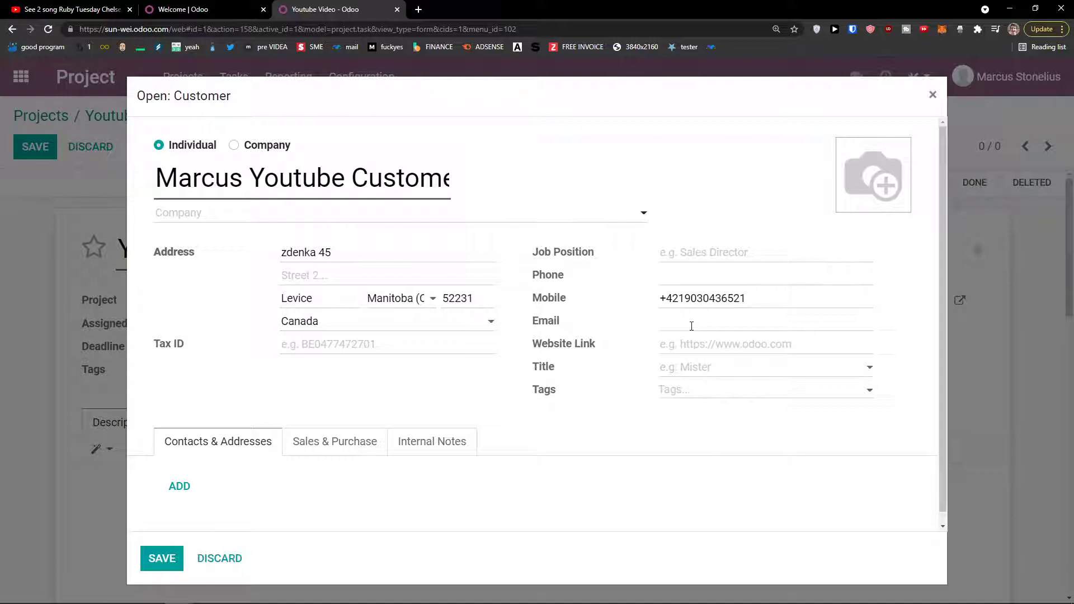
scroll(669, 384, "down", 1)
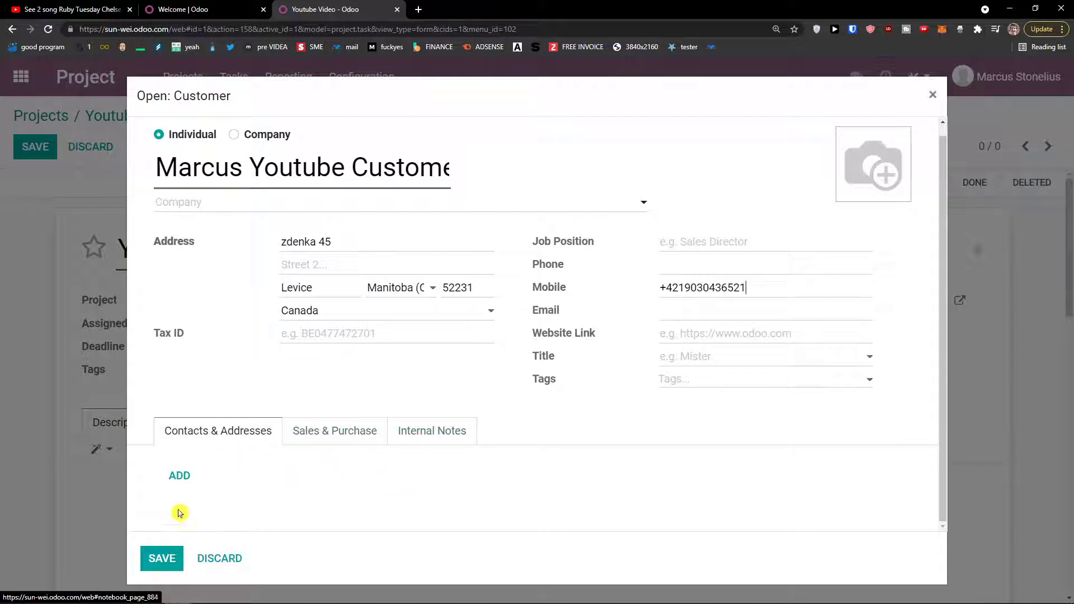
left_click(160, 559)
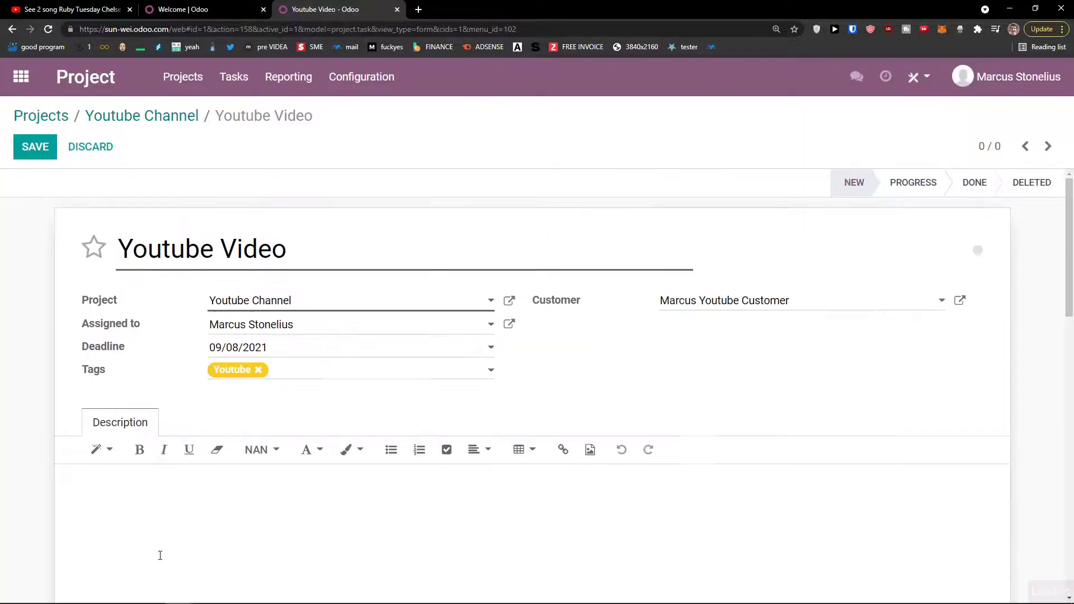
left_click(809, 302)
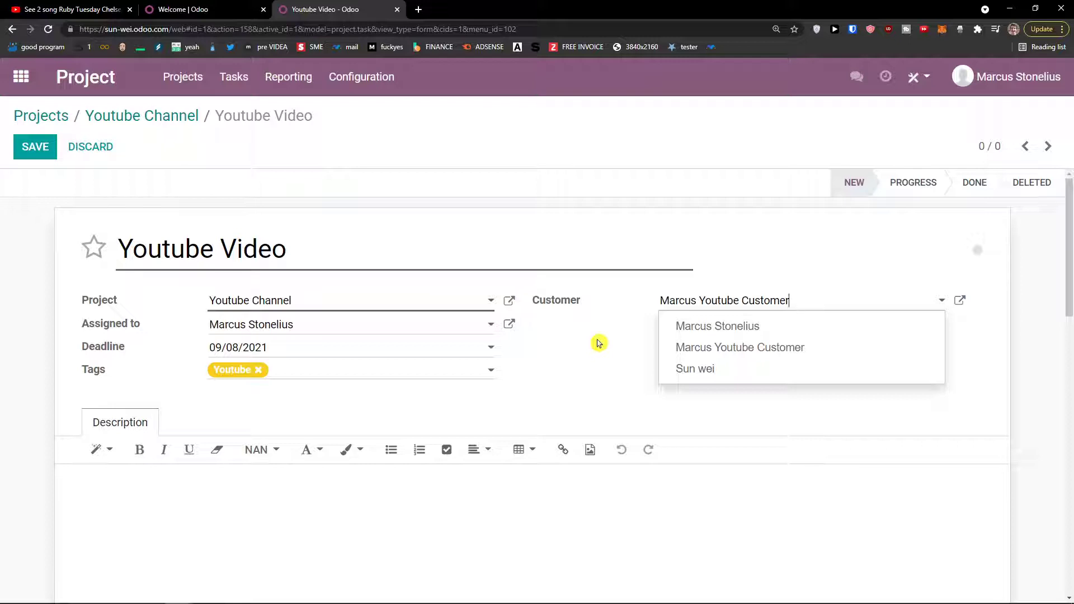
left_click(597, 343)
scroll(453, 420, "down", 2)
left_click(453, 414)
scroll(453, 413, "down", 3)
scroll(451, 412, "up", 3)
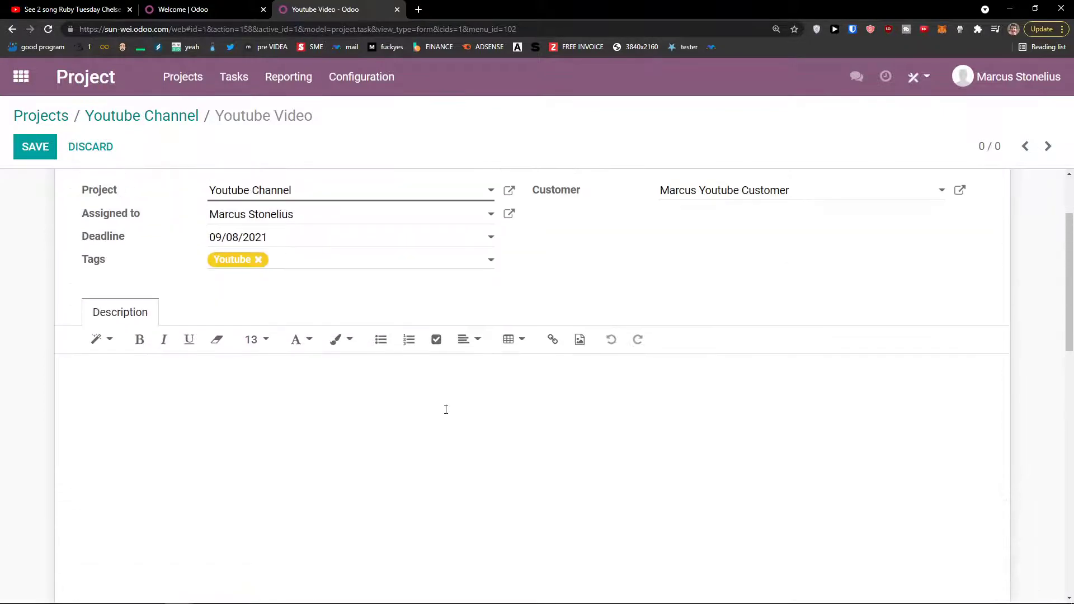
scroll(442, 409, "down", 1)
scroll(443, 409, "up", 1)
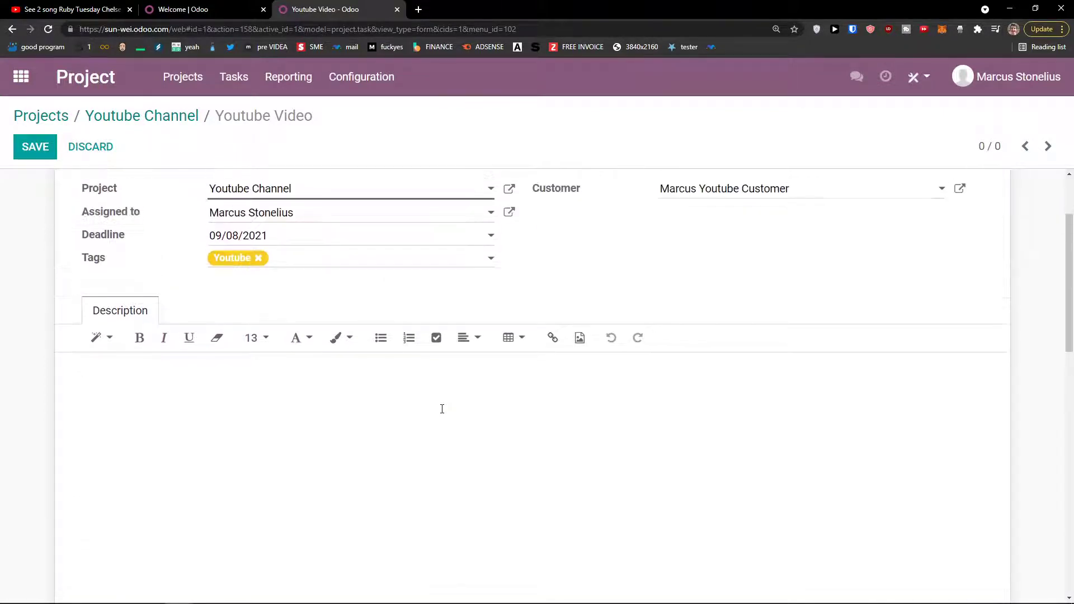
left_click(108, 340)
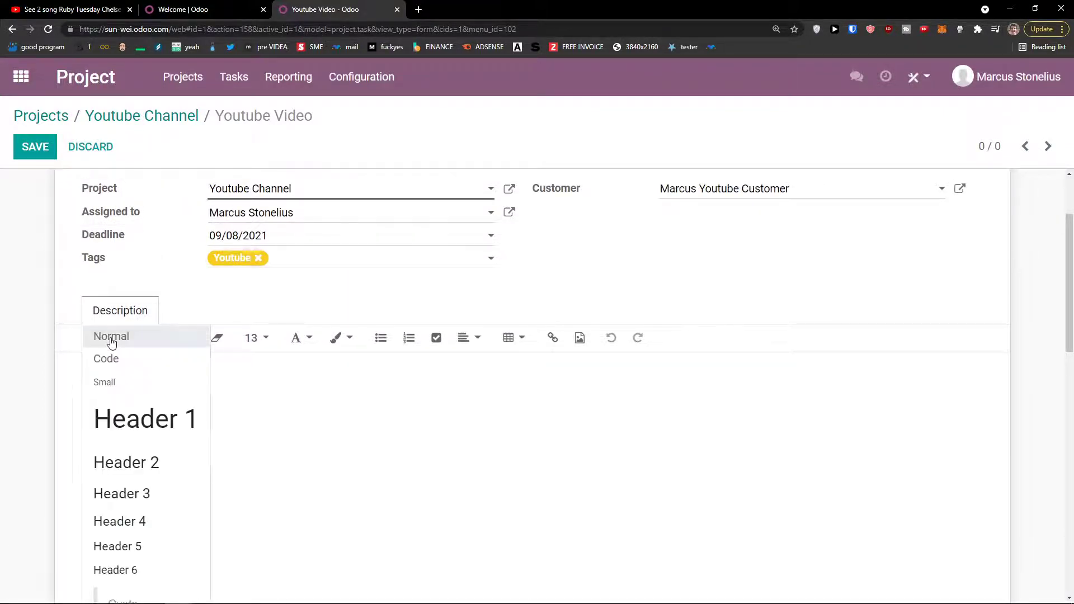
left_click(203, 383)
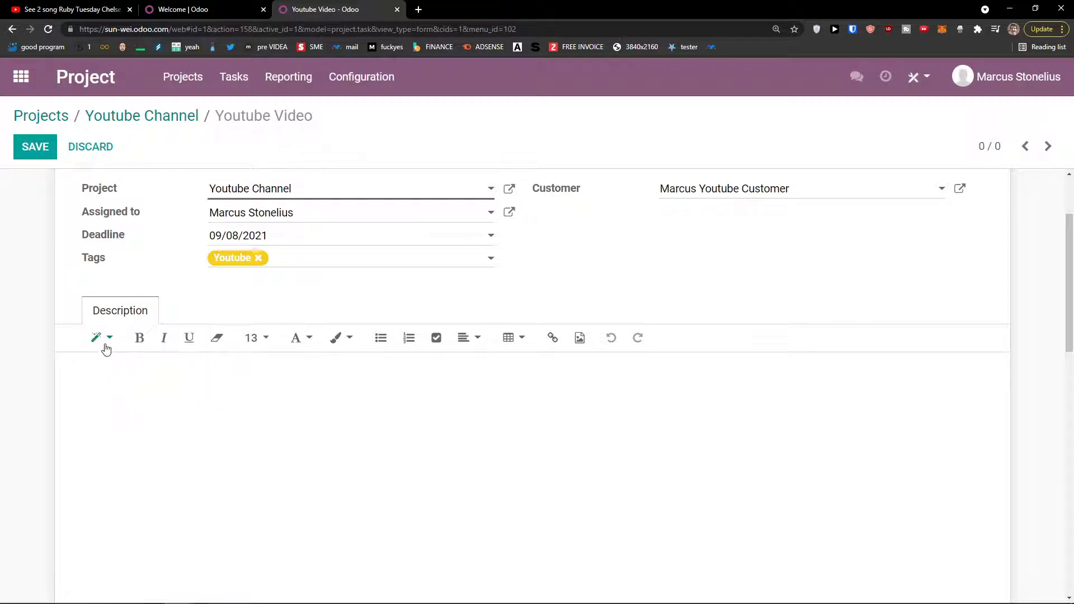
left_click(141, 341)
type("Task option")
left_click_drag(143, 381, 5, 382)
left_click(135, 343)
left_click(163, 377)
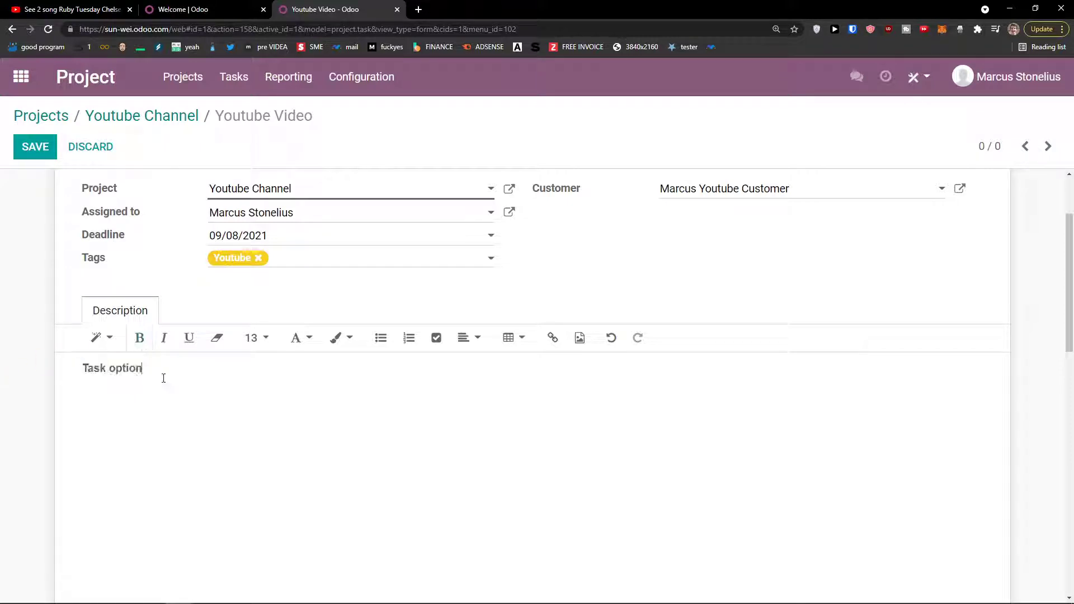
left_click_drag(74, 371, 166, 364)
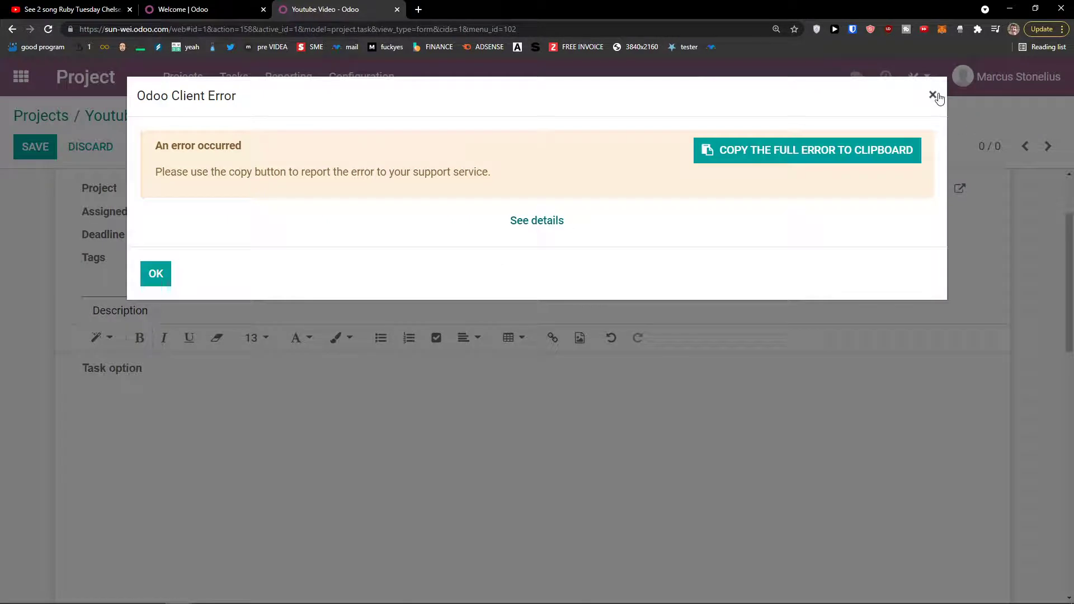
left_click(932, 96)
double_click(130, 370)
triple_click(129, 369)
left_click(163, 339)
left_click(163, 339)
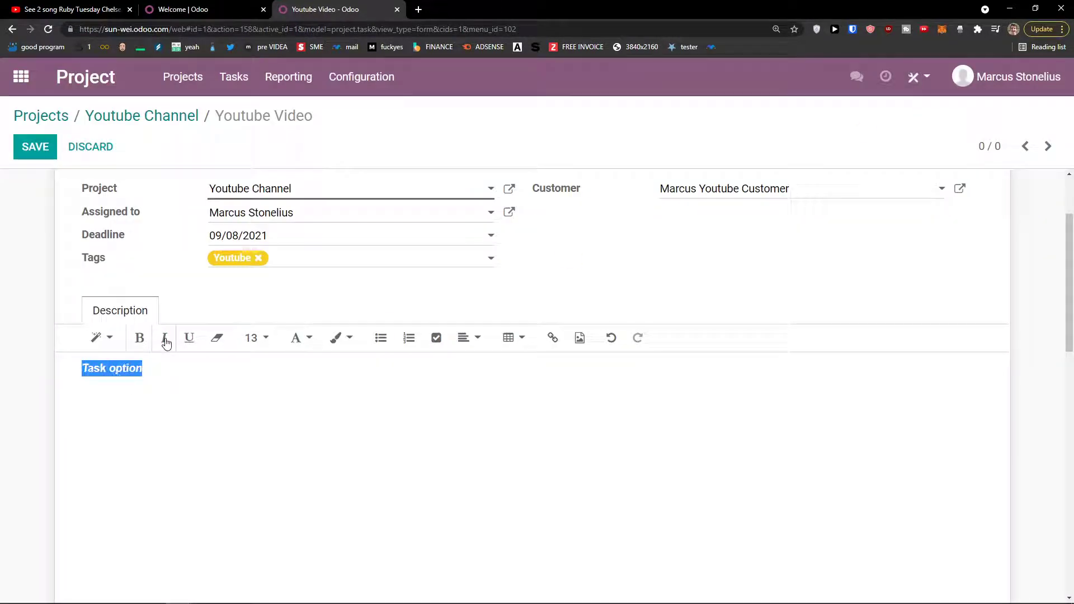
left_click(194, 342)
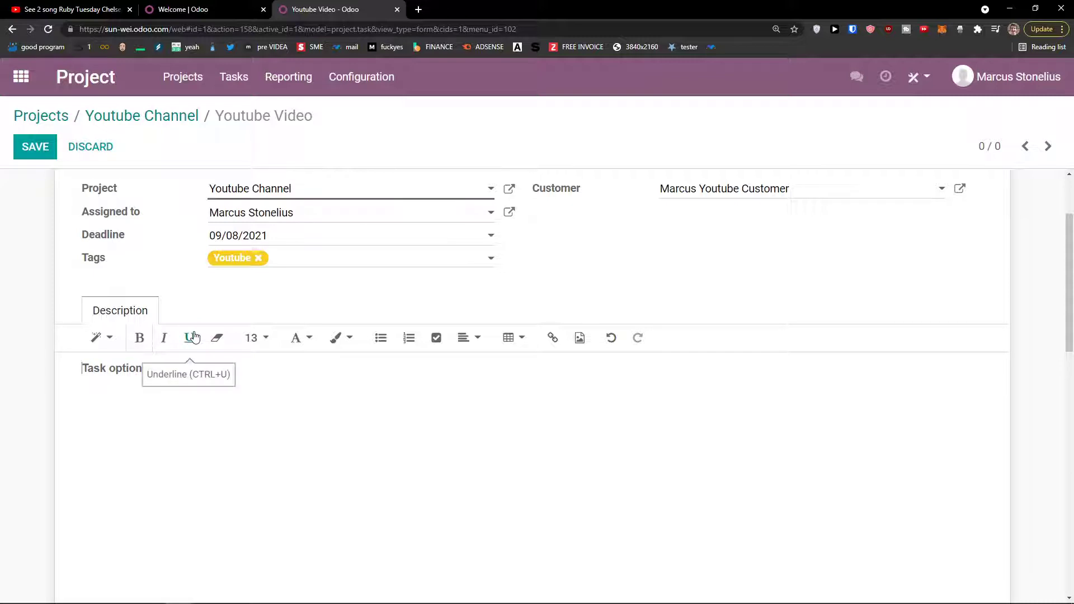
key("shift+Home")
key("shift+Right")
key("shift+Right")
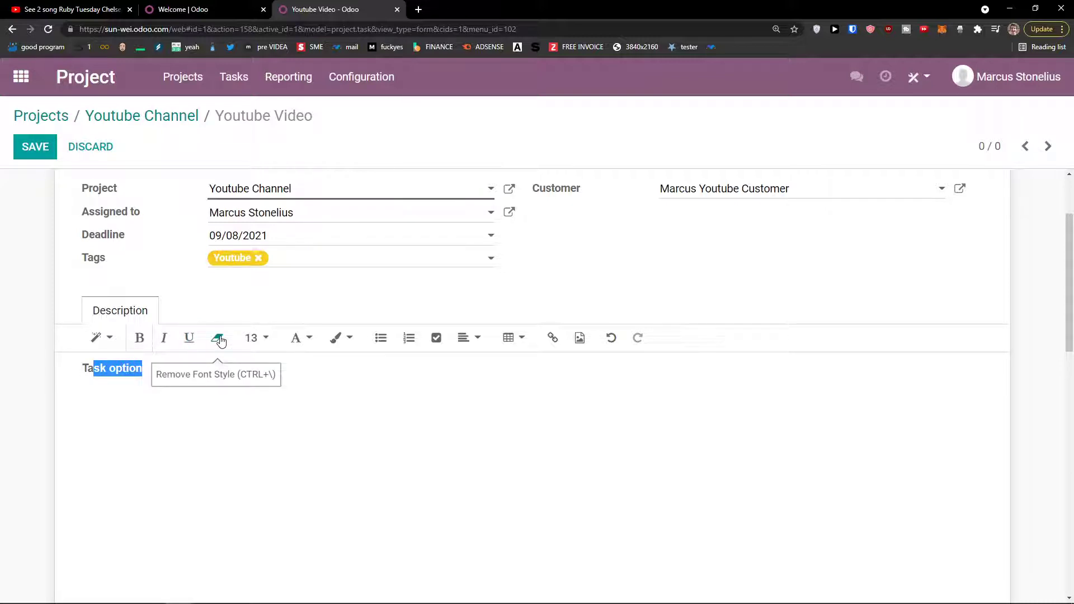
left_click(218, 338)
left_click(183, 369)
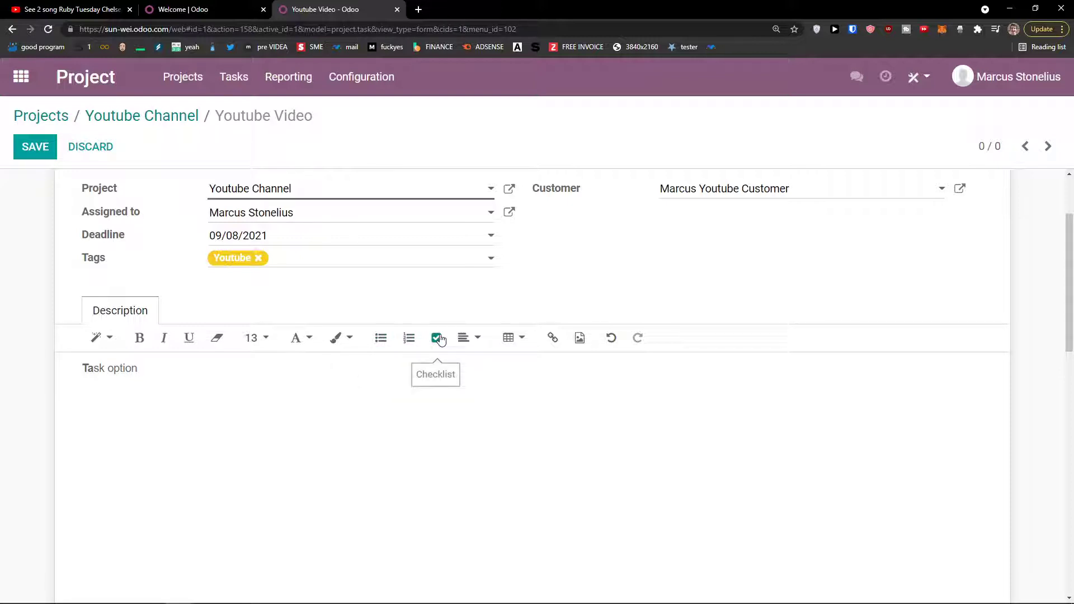
left_click_drag(360, 375, 64, 360)
key("BackSpace")
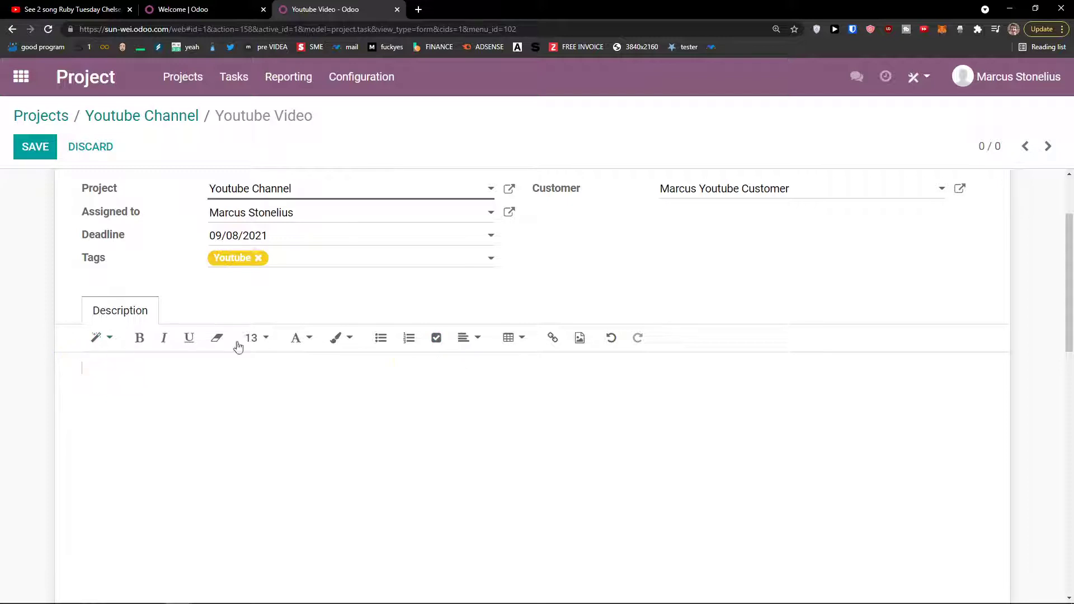
- Add a Description checklist with Youtube SEO, Youtube Description and Calendar
left_click(439, 342)
type("Youtube SEO")
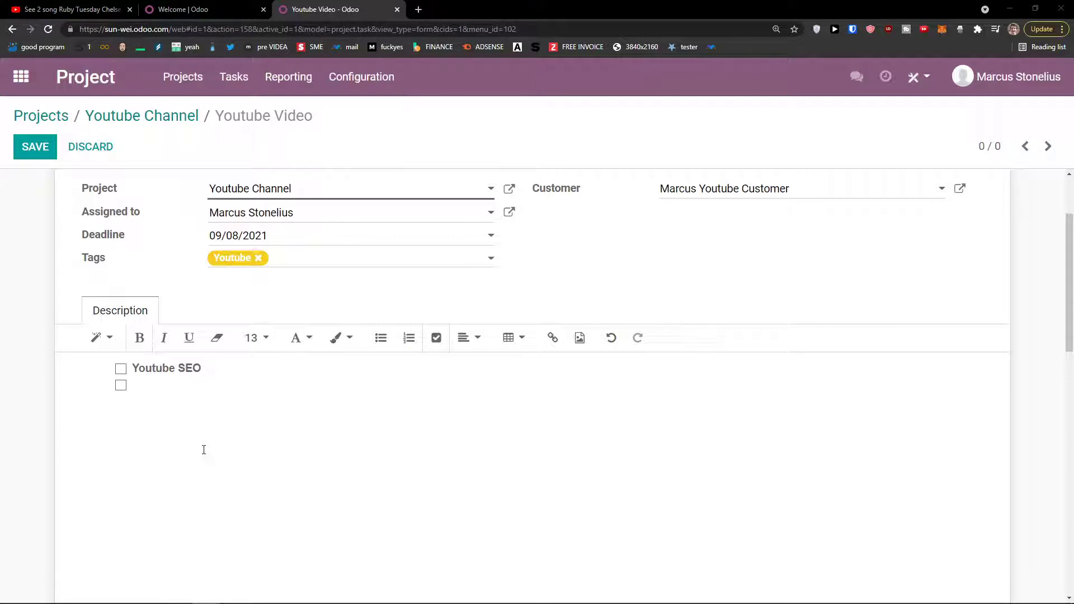
type("outube Description ")
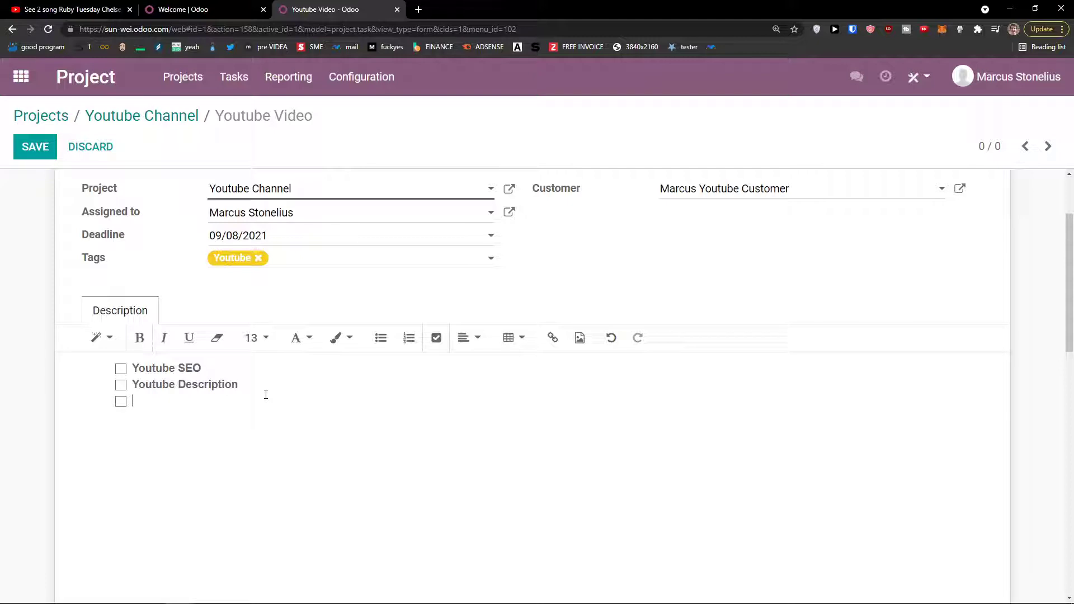
type("Calendar")
key("Return")
- Tick and untick each checklist item to test the boxes, leaving all three unchecked
left_click(120, 368)
left_click(121, 370)
left_click(121, 385)
left_click(121, 384)
left_click(121, 402)
left_click(121, 402)
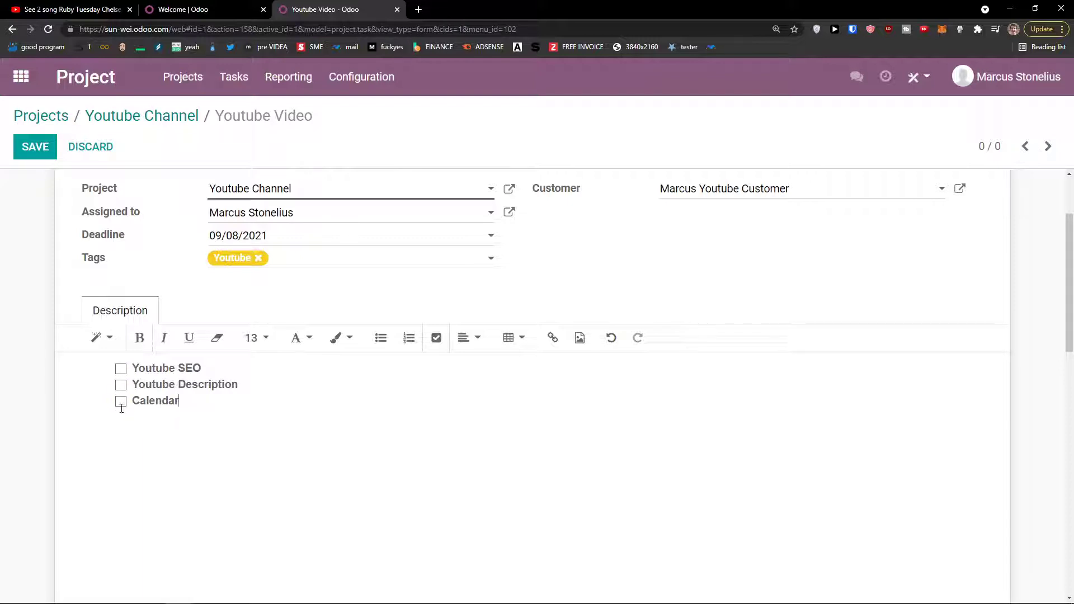
left_click(510, 339)
scroll(515, 443, "down", 5)
scroll(487, 455, "up", 1)
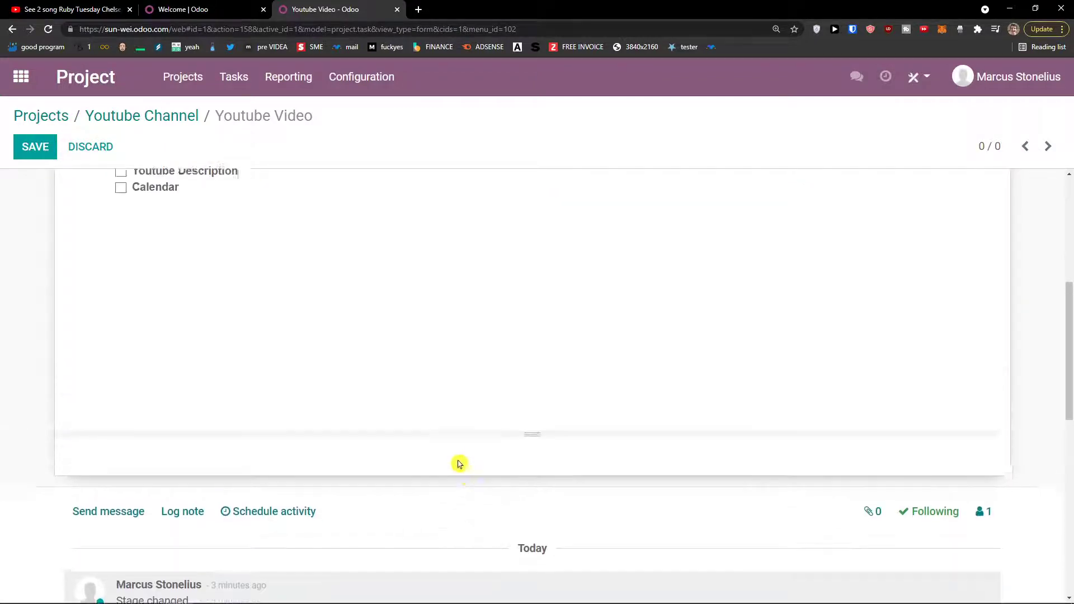
scroll(459, 464, "up", 6)
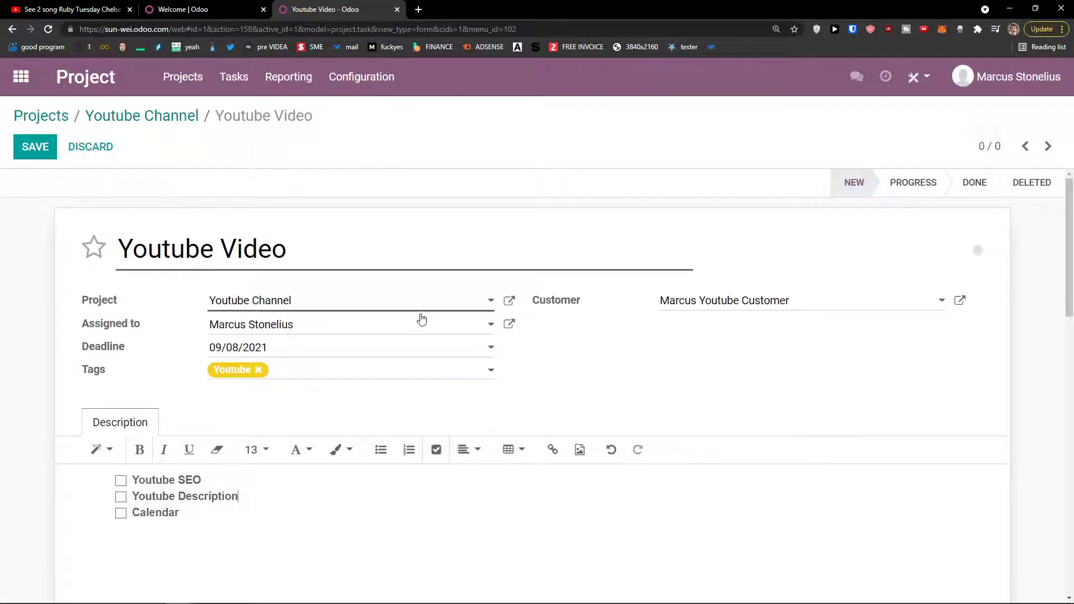
scroll(312, 404, "down", 2)
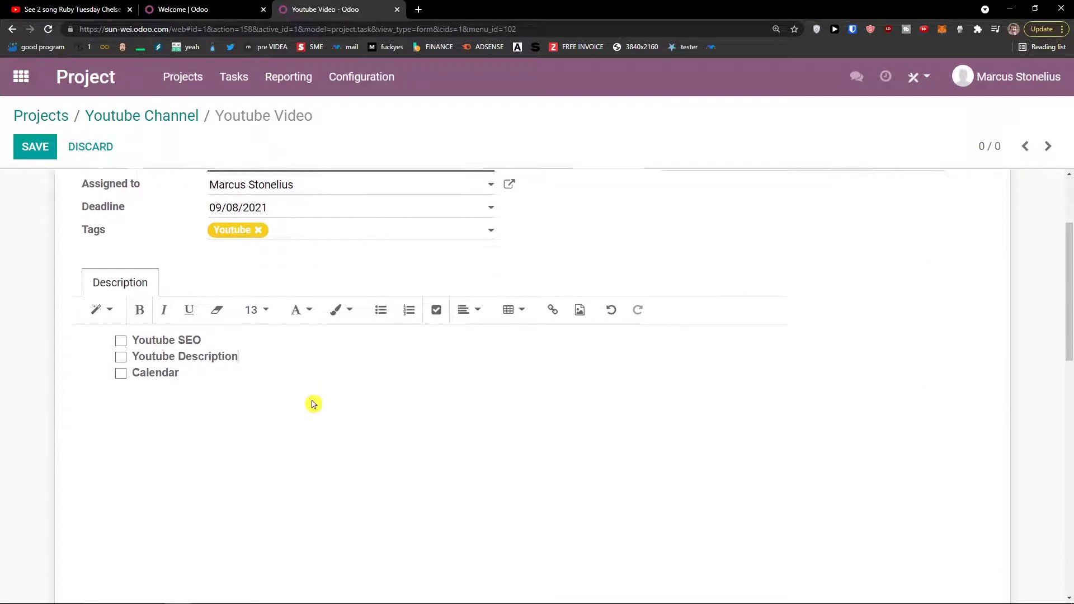
scroll(313, 403, "down", 5)
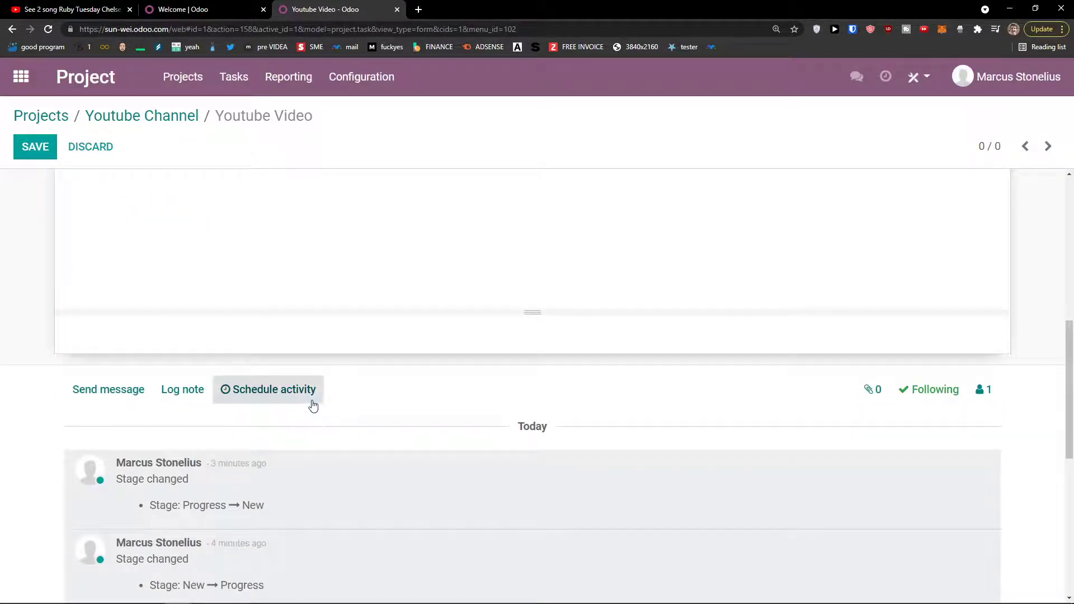
scroll(312, 403, "down", 7)
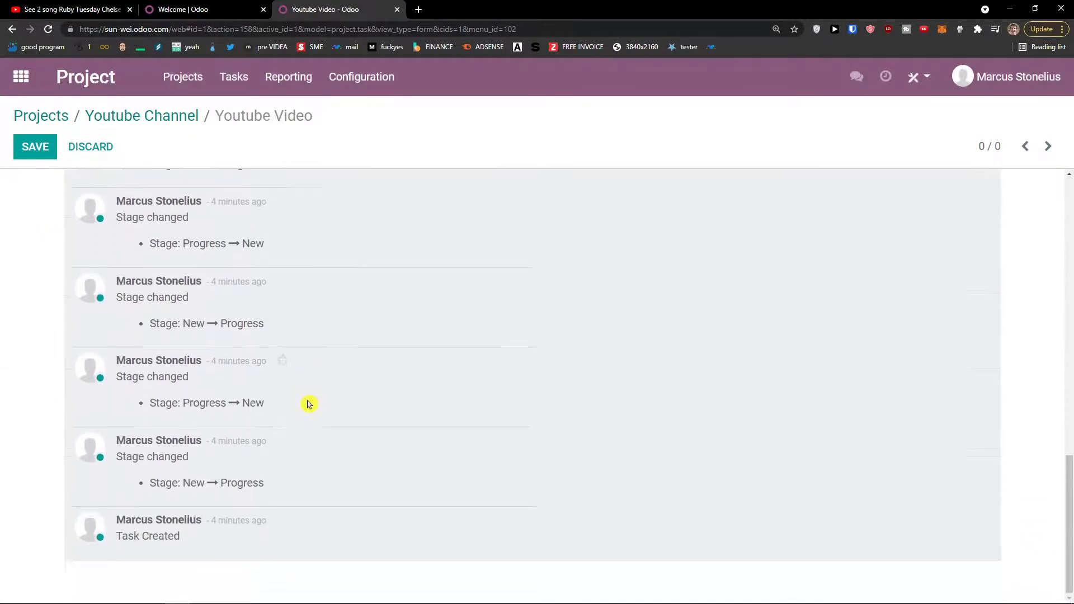
scroll(309, 403, "up", 5)
scroll(469, 425, "up", 4)
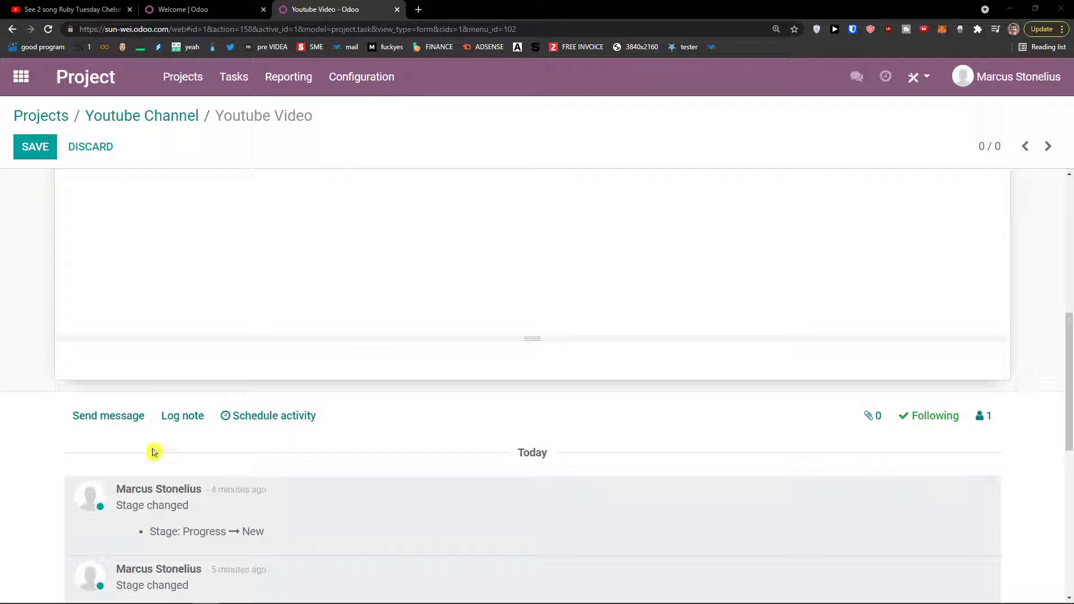
- Send the task's followers a 'Hi there!' message ending with a smiling emoji
left_click(121, 425)
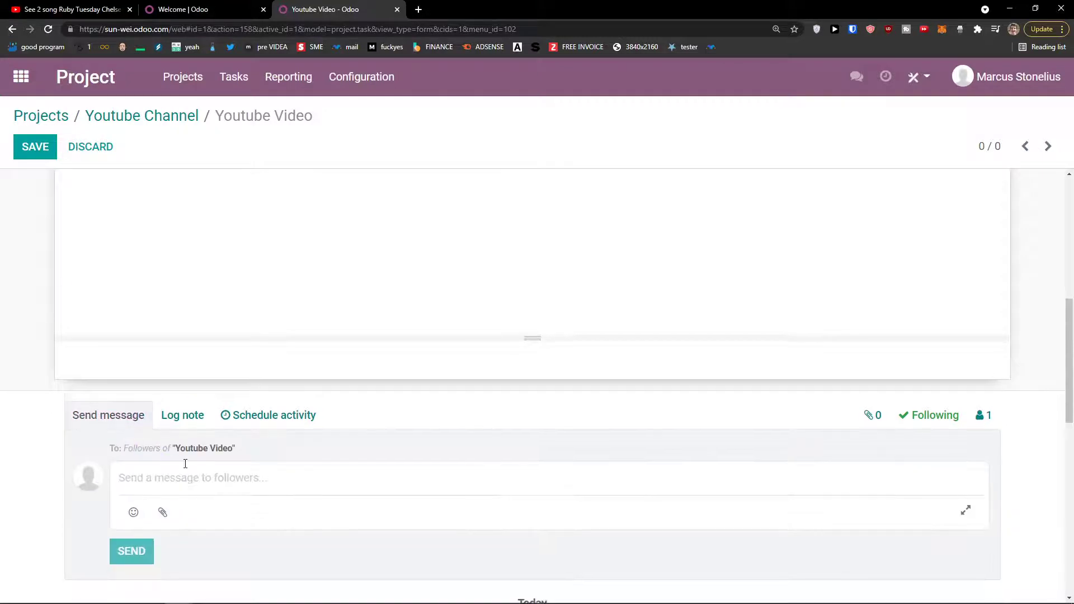
scroll(187, 464, "down", 1)
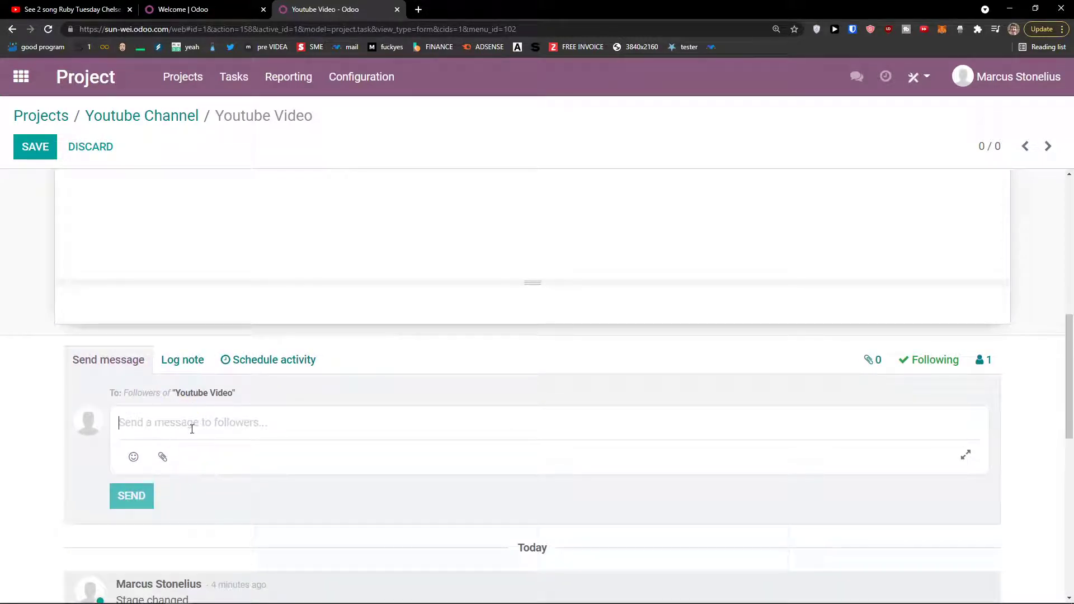
type("Hi there!")
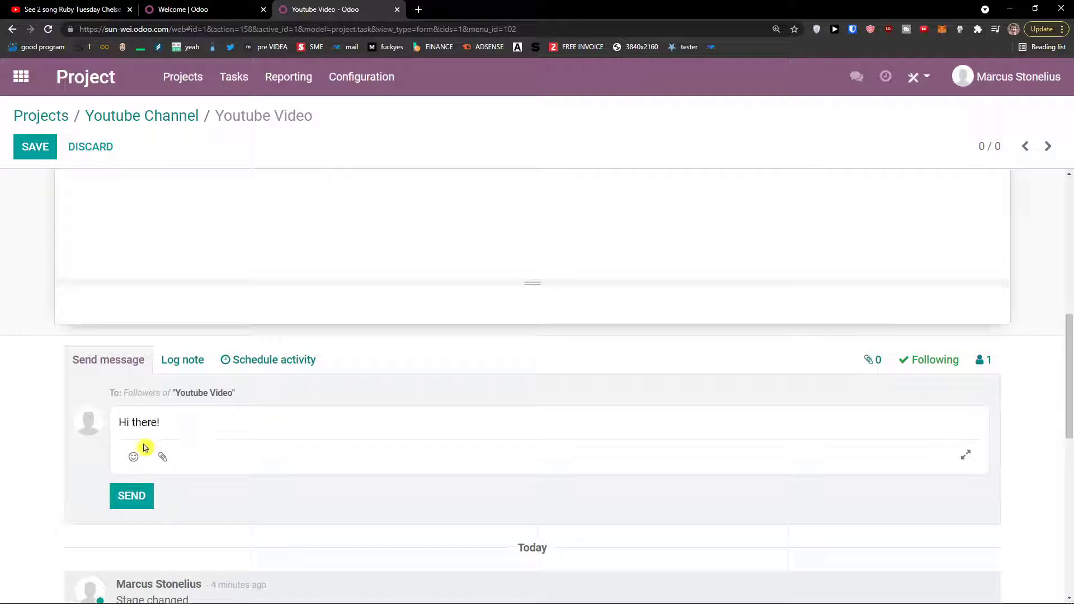
left_click(133, 456)
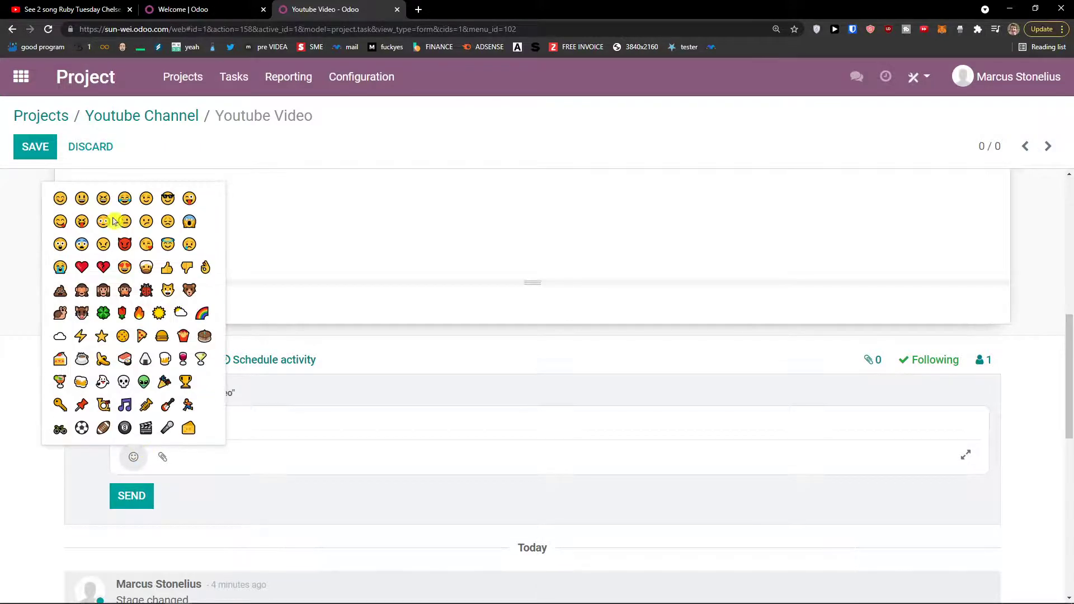
left_click(60, 199)
left_click(130, 496)
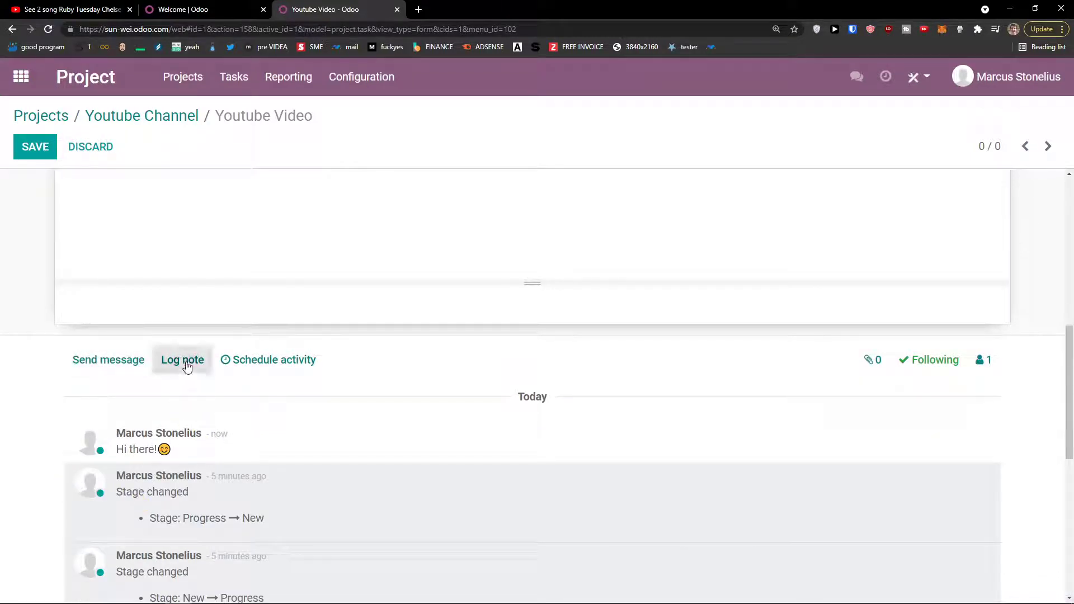
- Open and cancel the Schedule Activity dialog, then scroll the task form
left_click(301, 376)
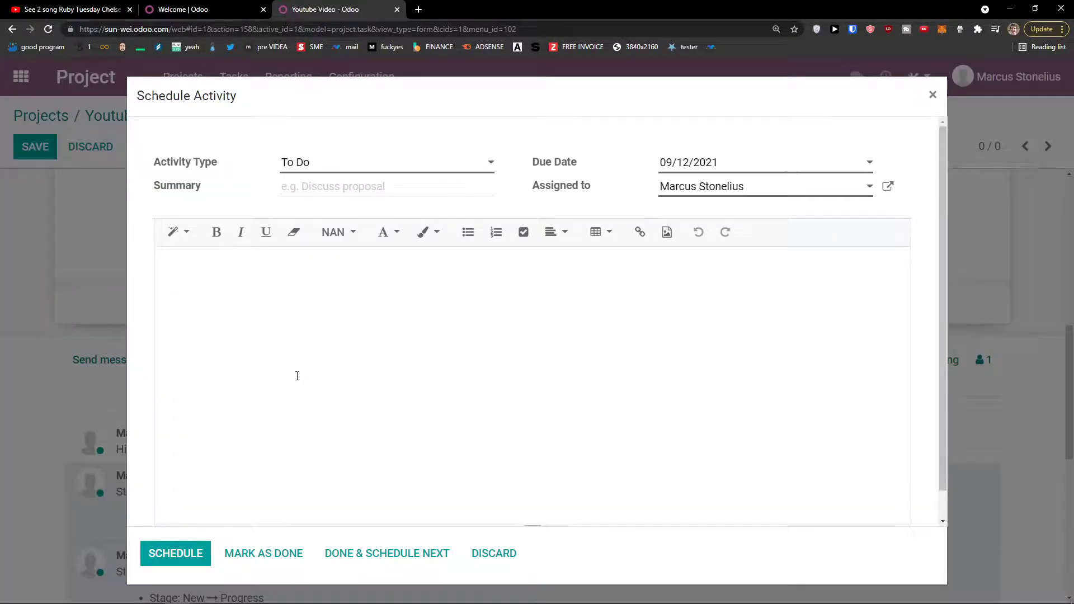
left_click(933, 95)
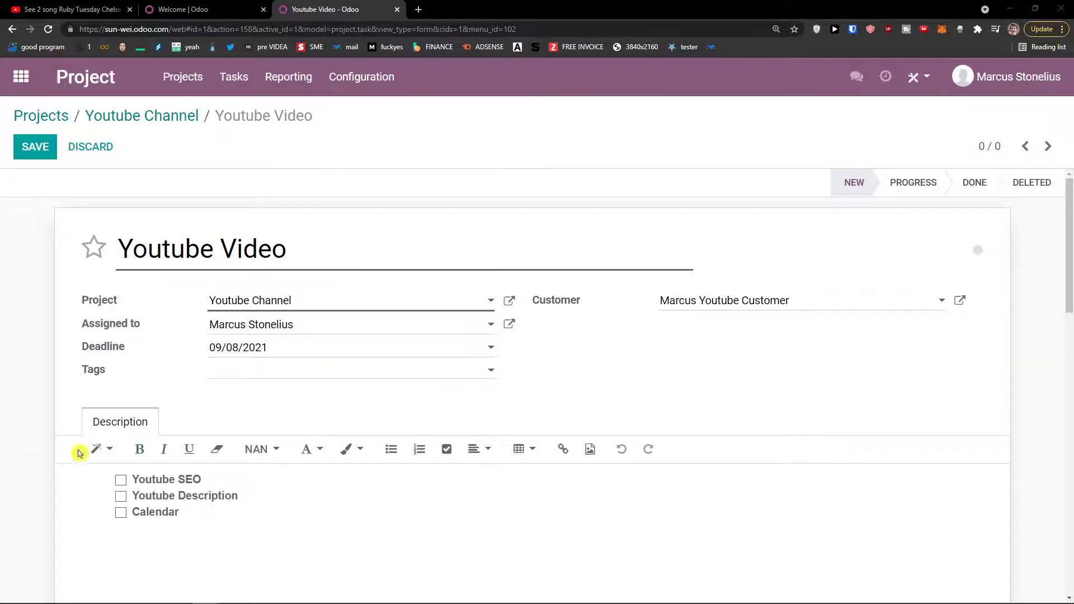
scroll(151, 451, "down", 5)
scroll(151, 451, "up", 5)
scroll(151, 447, "down", 8)
scroll(152, 450, "down", 1)
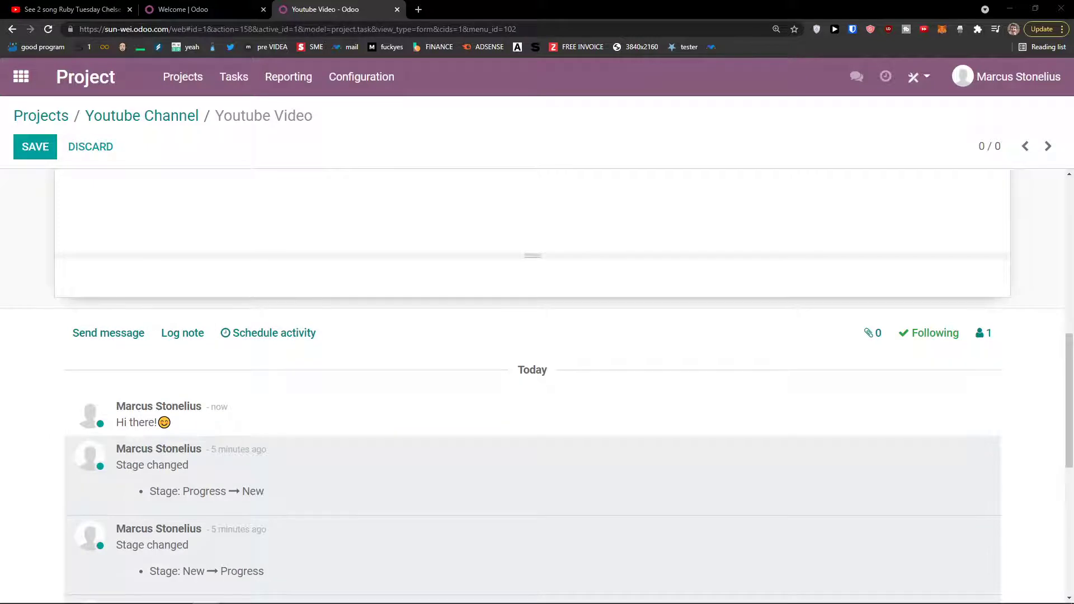
- Schedule a Meeting activity 'Lunch' noting a lunch with the client about youtube growth
left_click(250, 345)
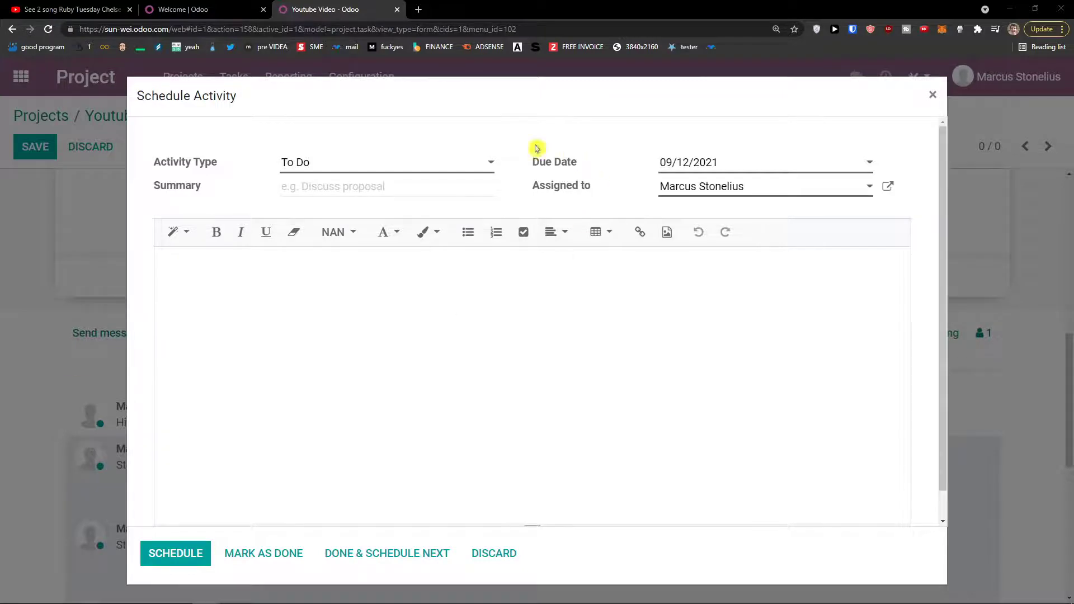
left_click(455, 162)
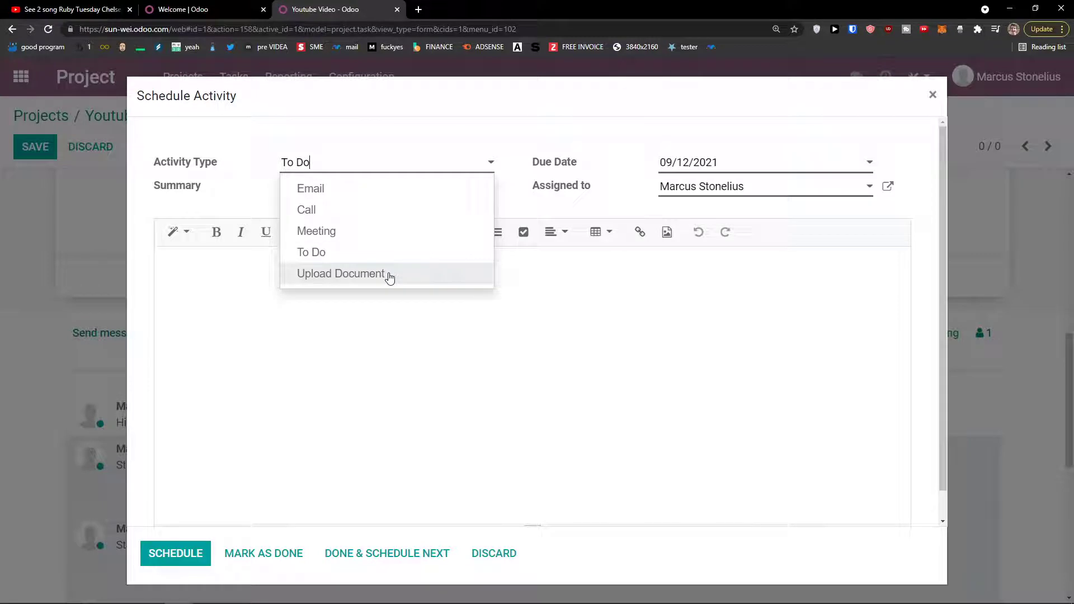
left_click(374, 232)
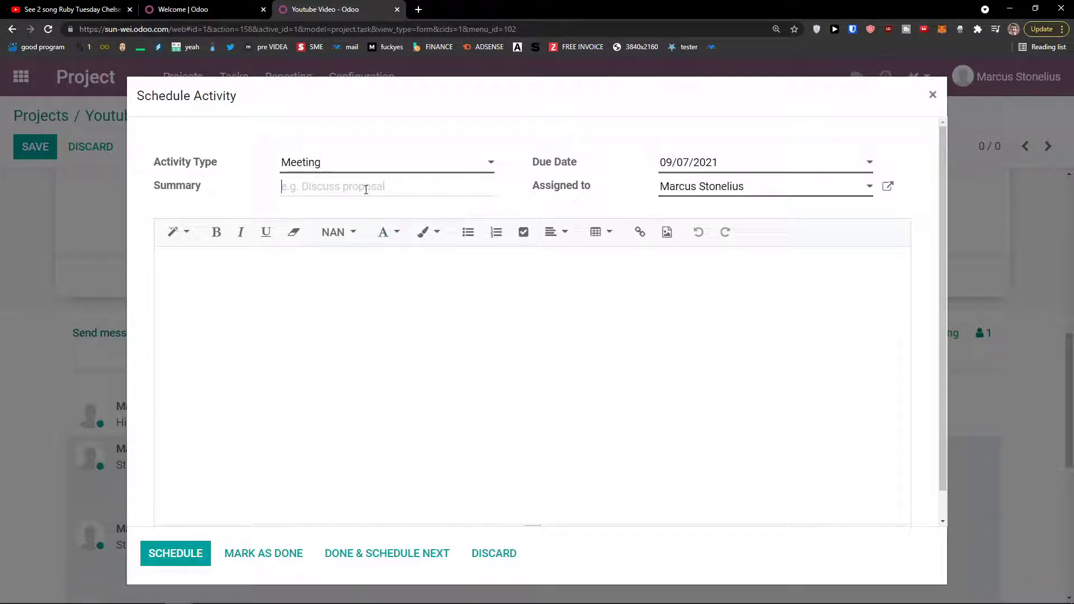
type("s")
key("BackSpace")
type("Lunch")
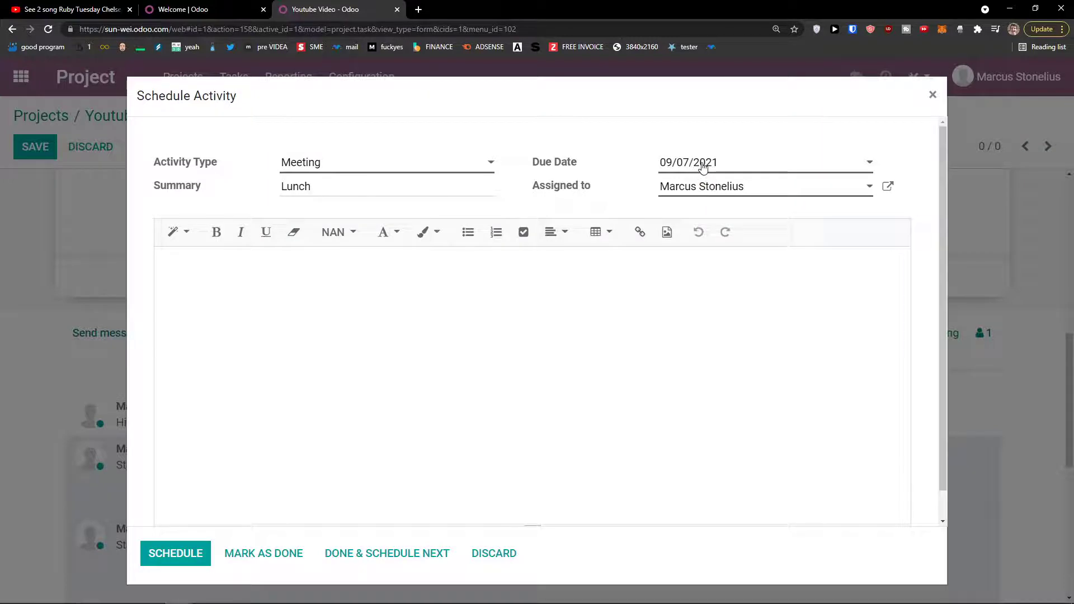
left_click(398, 289)
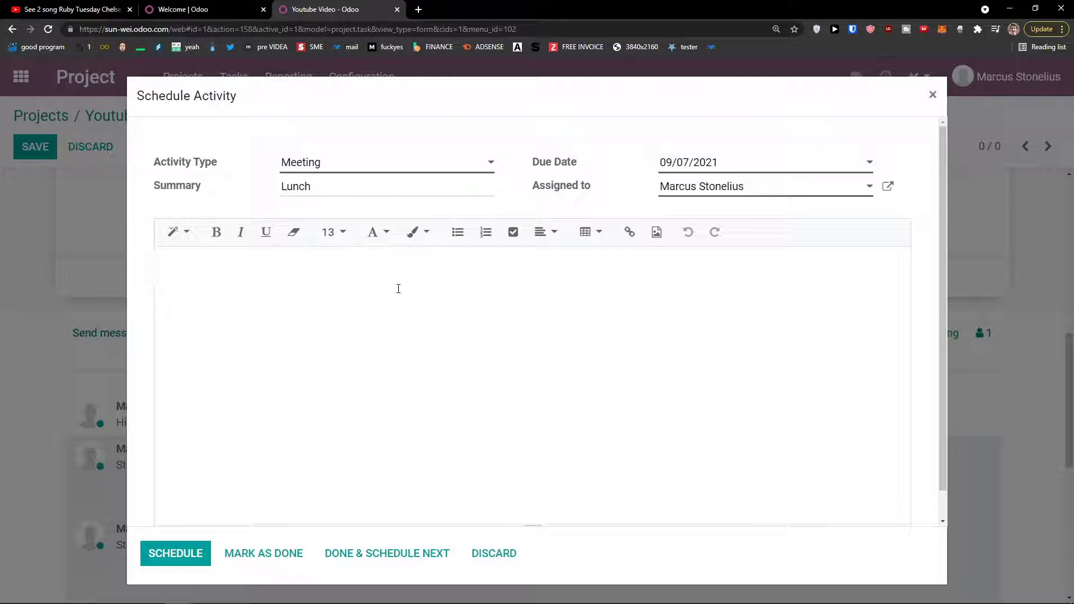
type("I am going to have a lunch with a client regards youtube growth and channel")
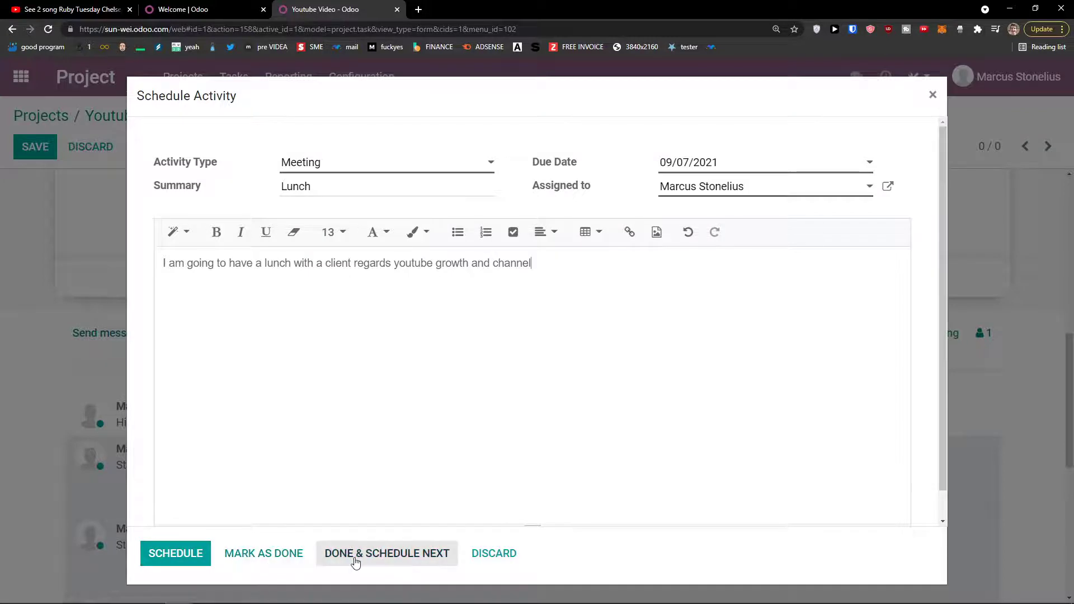
left_click(175, 553)
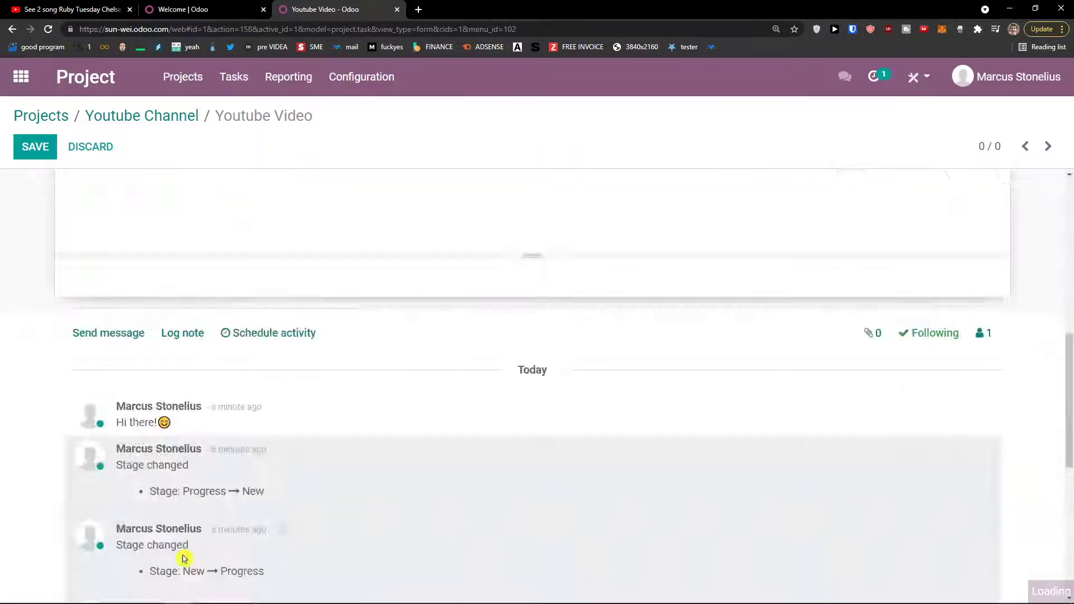
- Move the Youtube Video task to the Progress stage and save it
scroll(266, 422, "up", 1)
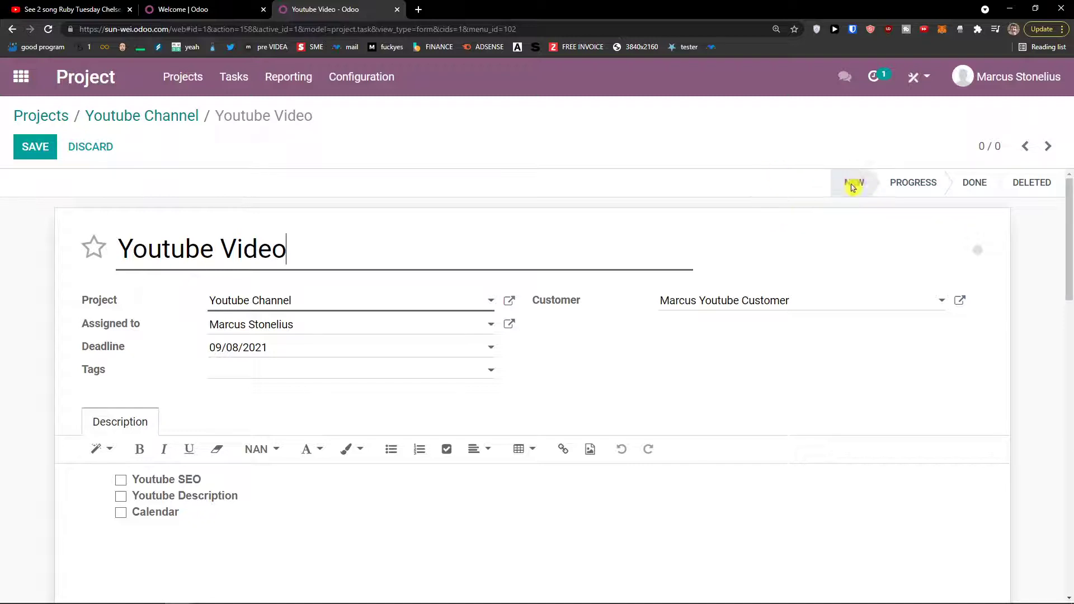
left_click(905, 188)
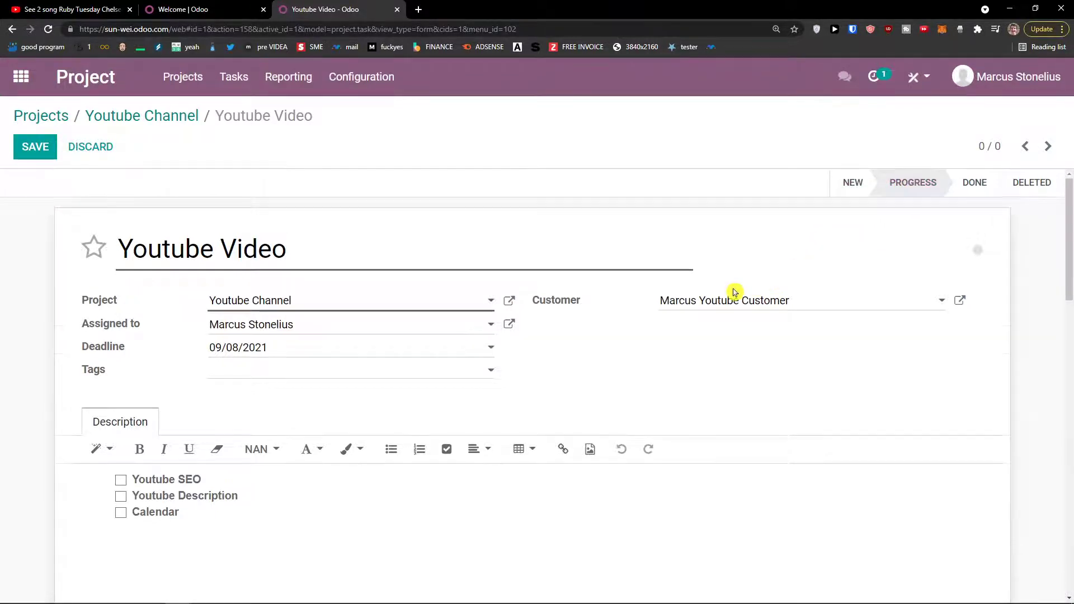
scroll(738, 288, "down", 10)
scroll(715, 295, "up", 2)
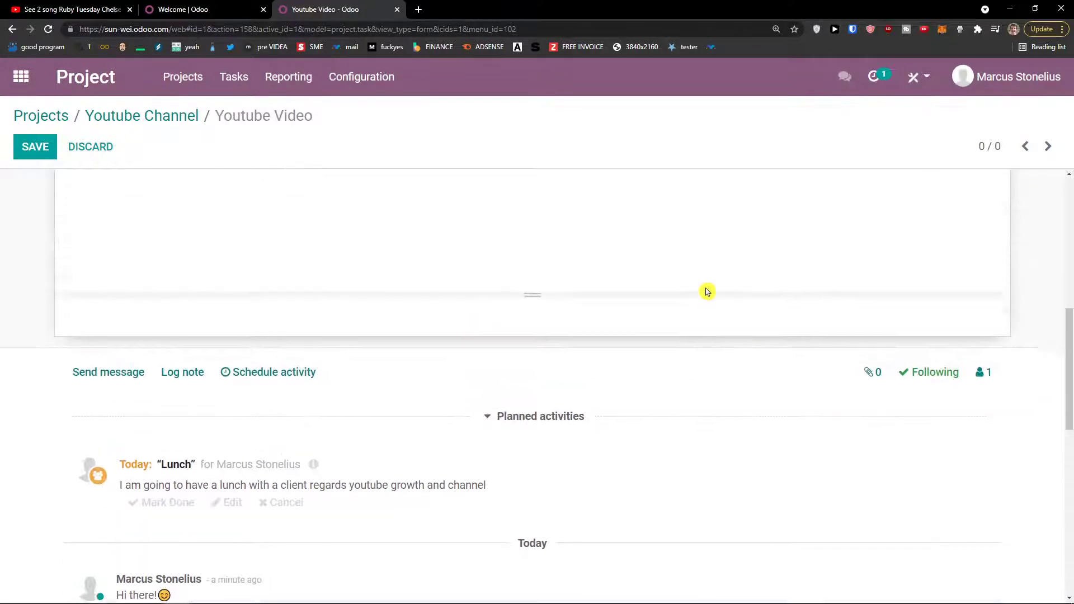
scroll(710, 293, "down", 8)
scroll(706, 292, "down", 3)
scroll(706, 285, "up", 15)
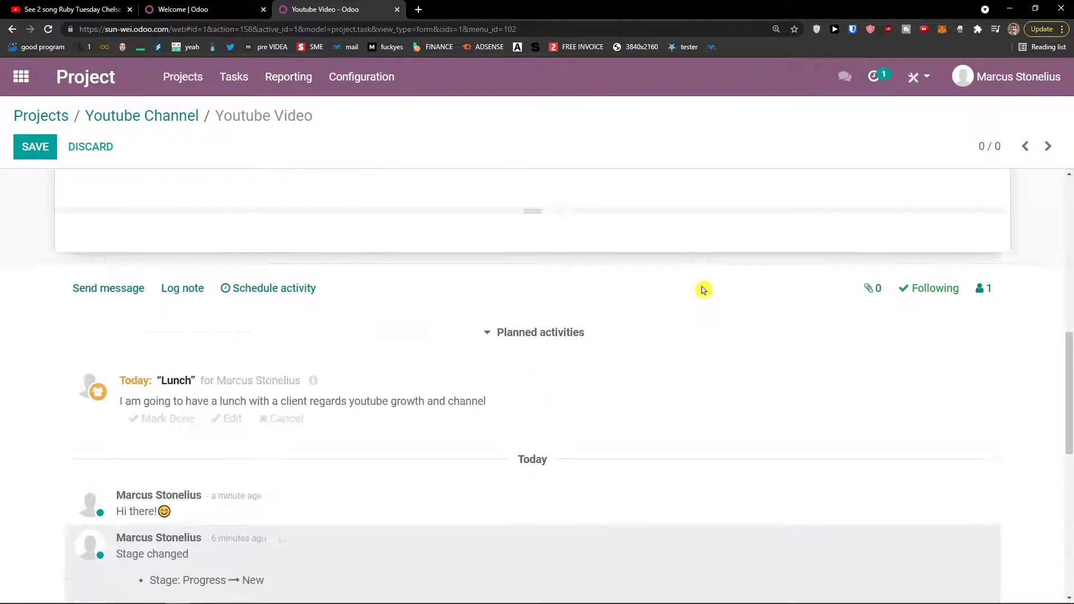
left_click(34, 147)
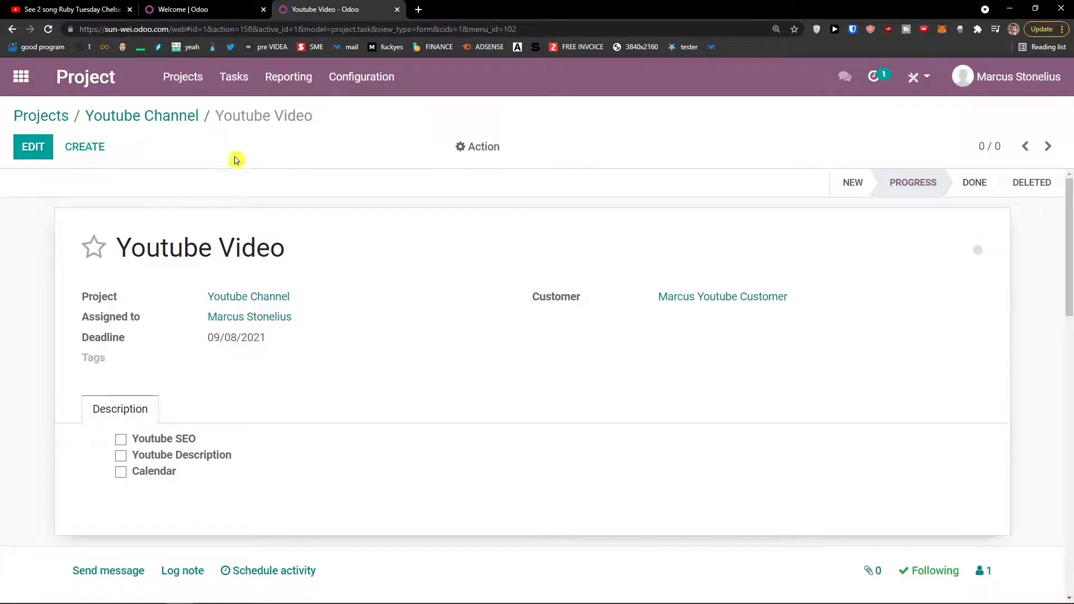
left_click(83, 148)
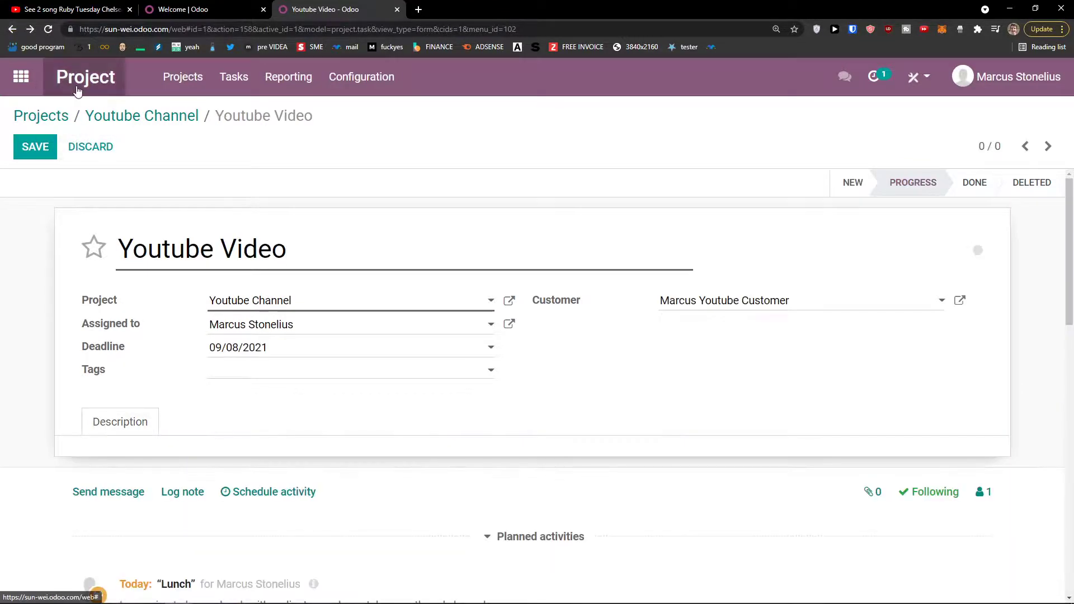
- Go to the Youtube Channel task board and check the task's planned activities
left_click(77, 85)
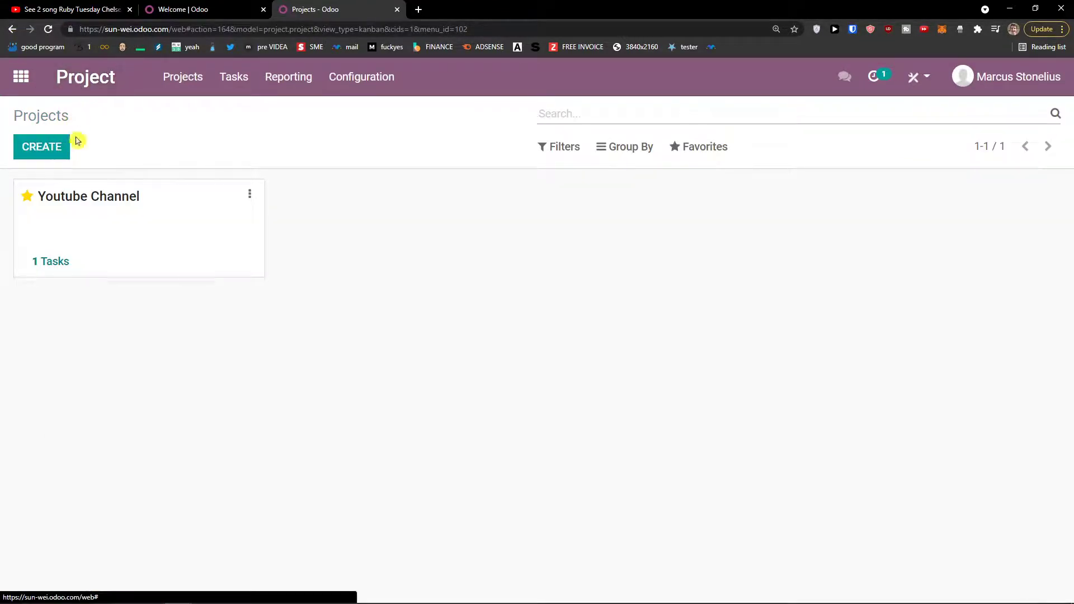
left_click(139, 224)
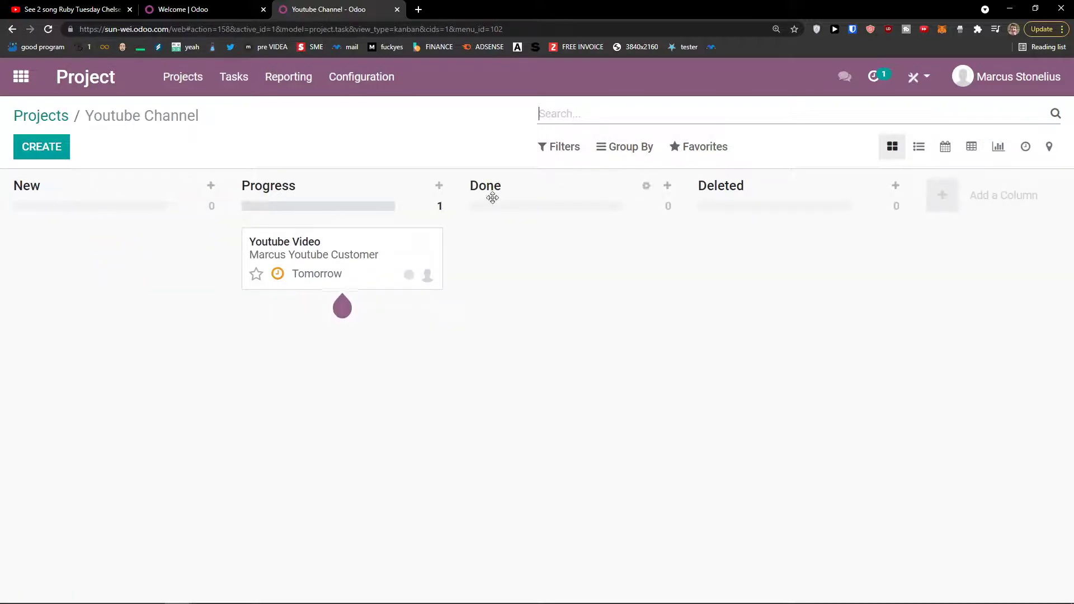
mouse_move(342, 304)
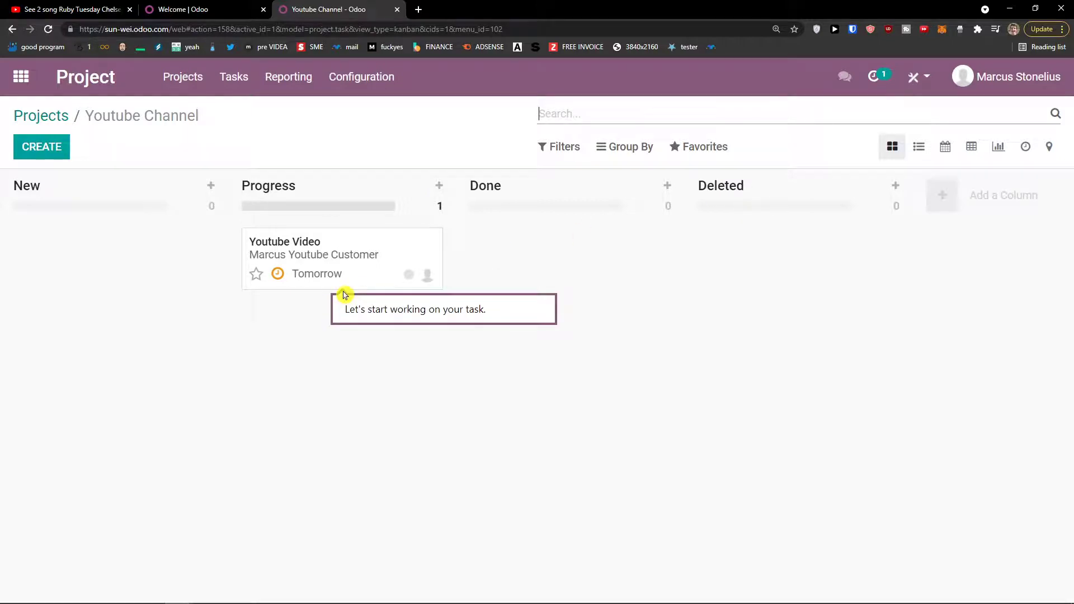
left_click(278, 275)
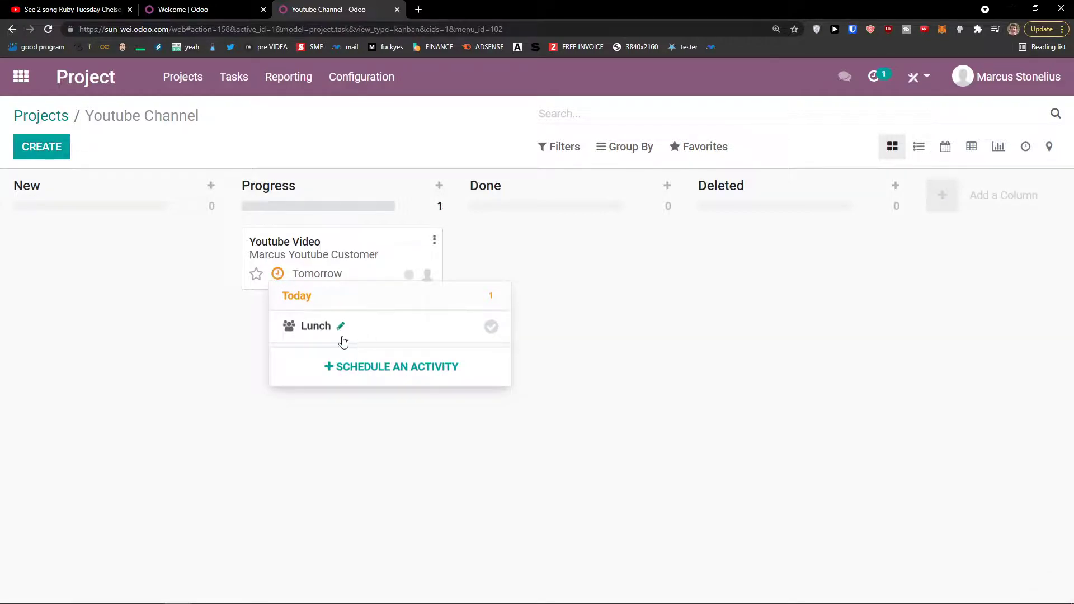
left_click(209, 348)
- Close the status choices and assignee chat, leaving Youtube Video in the Progress column
left_click(409, 277)
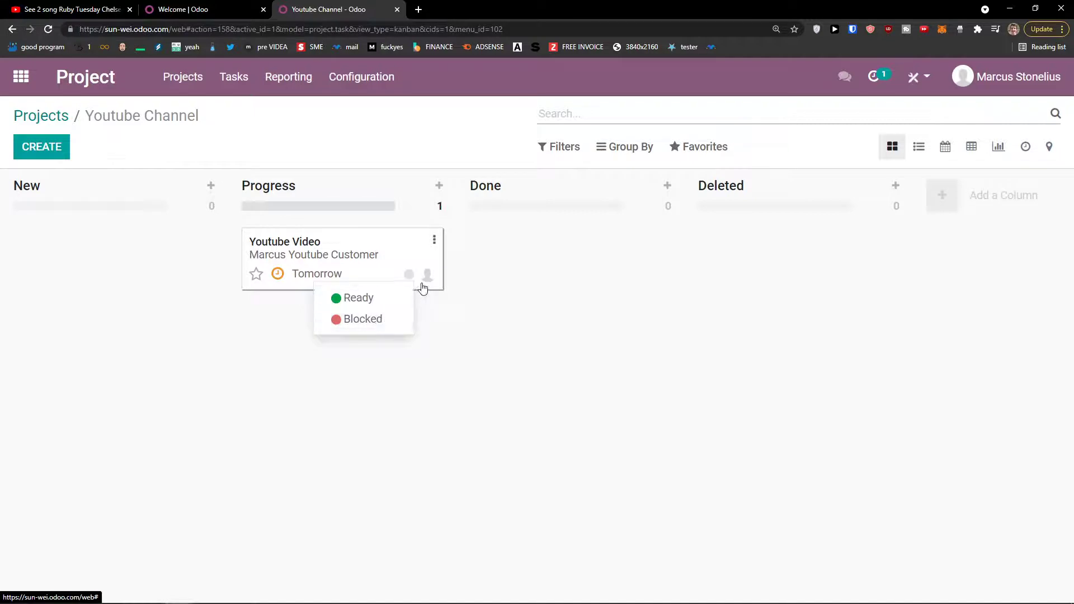
left_click(427, 277)
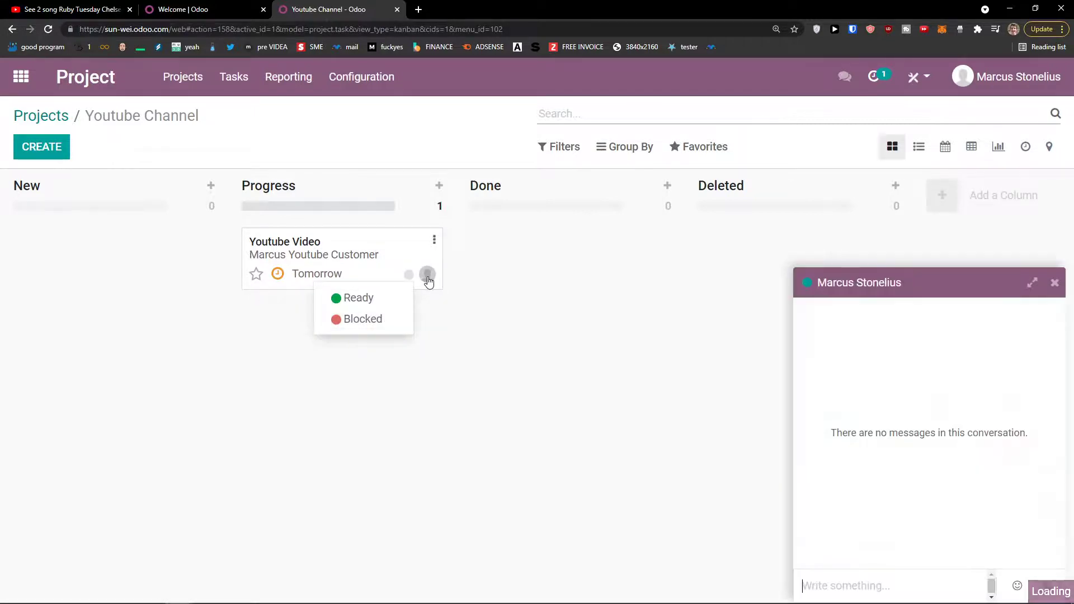
left_click(490, 292)
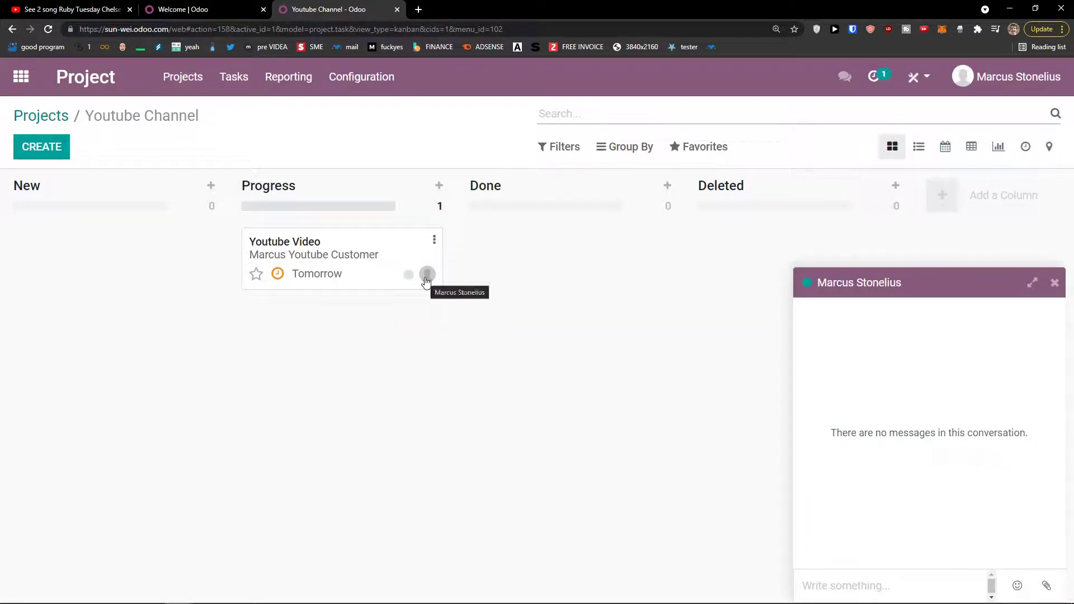
left_click(1054, 282)
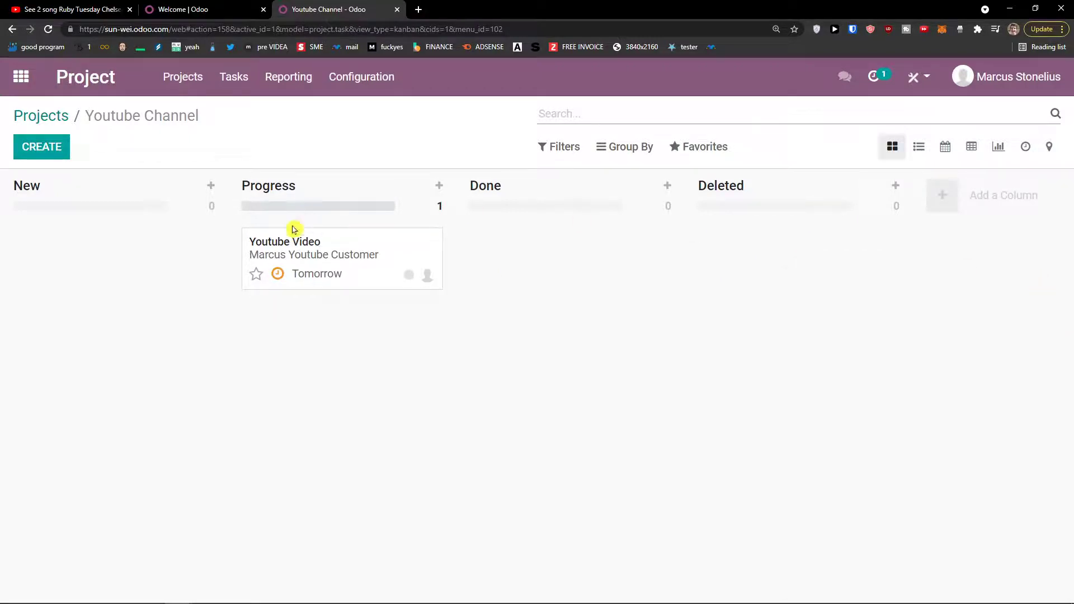
mouse_move(289, 242)
left_mouse_down()
mouse_move(511, 251)
mouse_move(291, 249)
left_mouse_up()
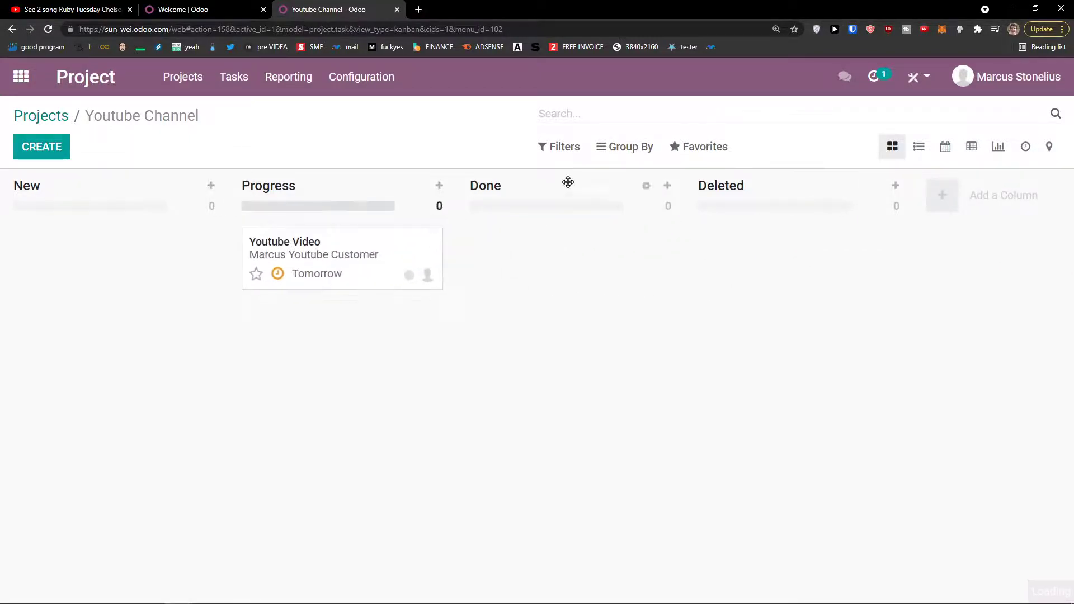
left_click(617, 149)
left_click(576, 150)
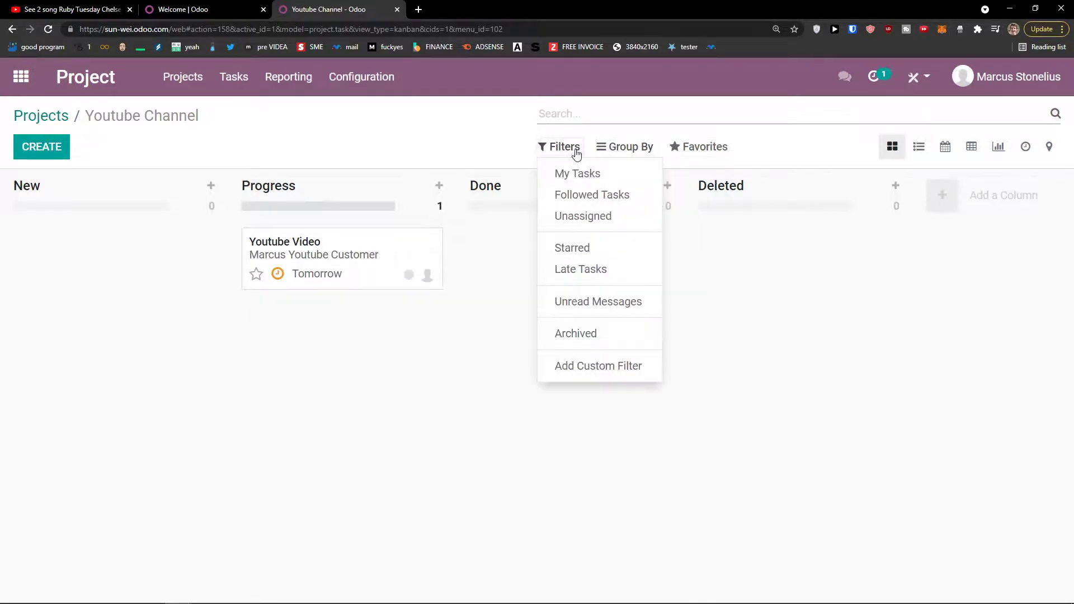
left_click(684, 151)
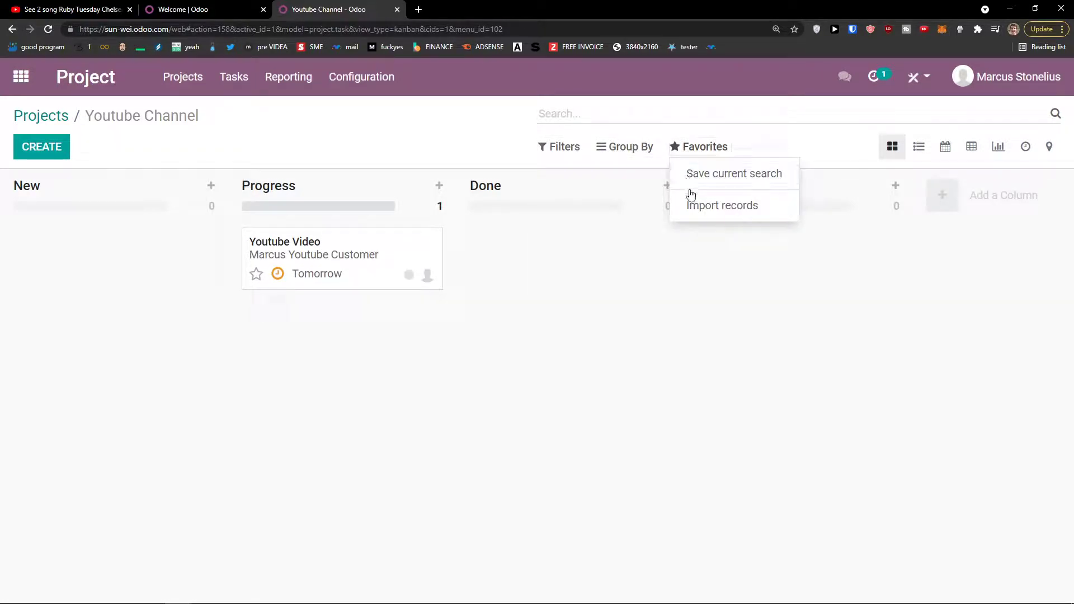
left_click(806, 252)
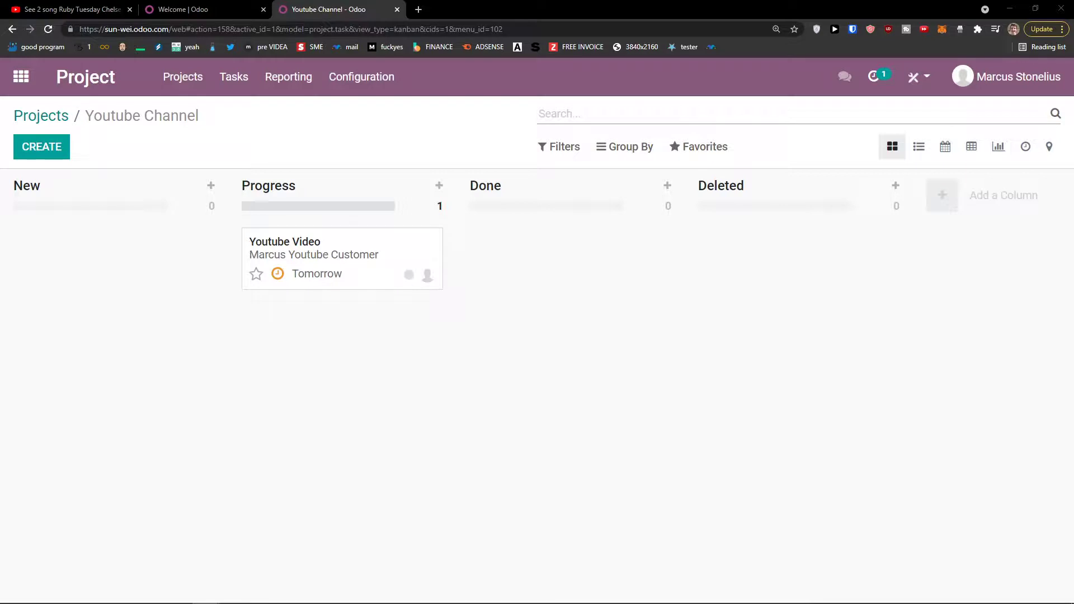
- Show the project's tasks as a list, open Youtube Video, and sort by stage
left_click(919, 146)
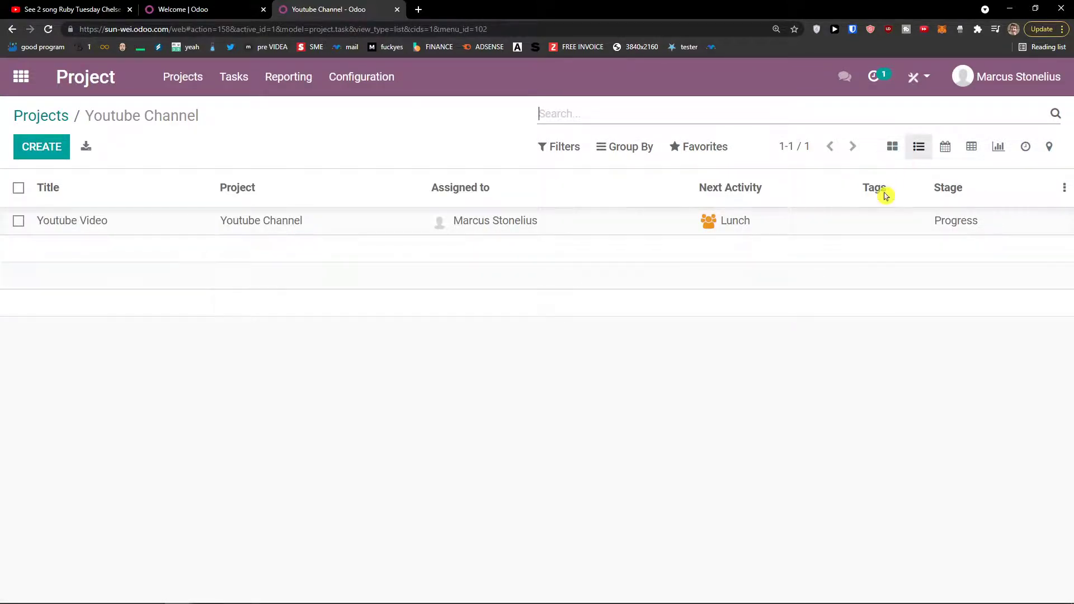
left_click(969, 227)
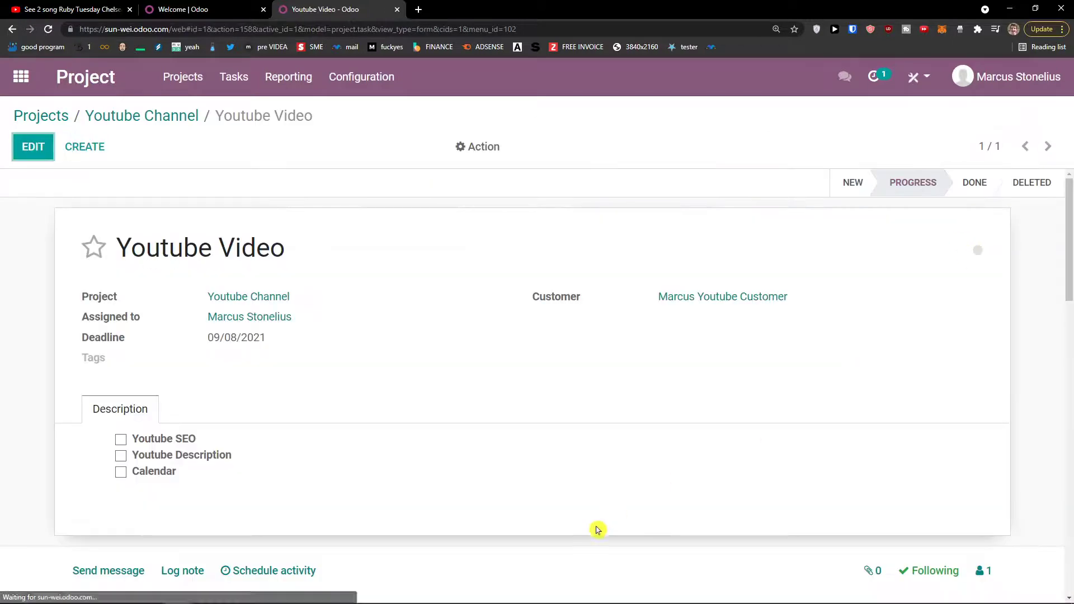
left_click(14, 33)
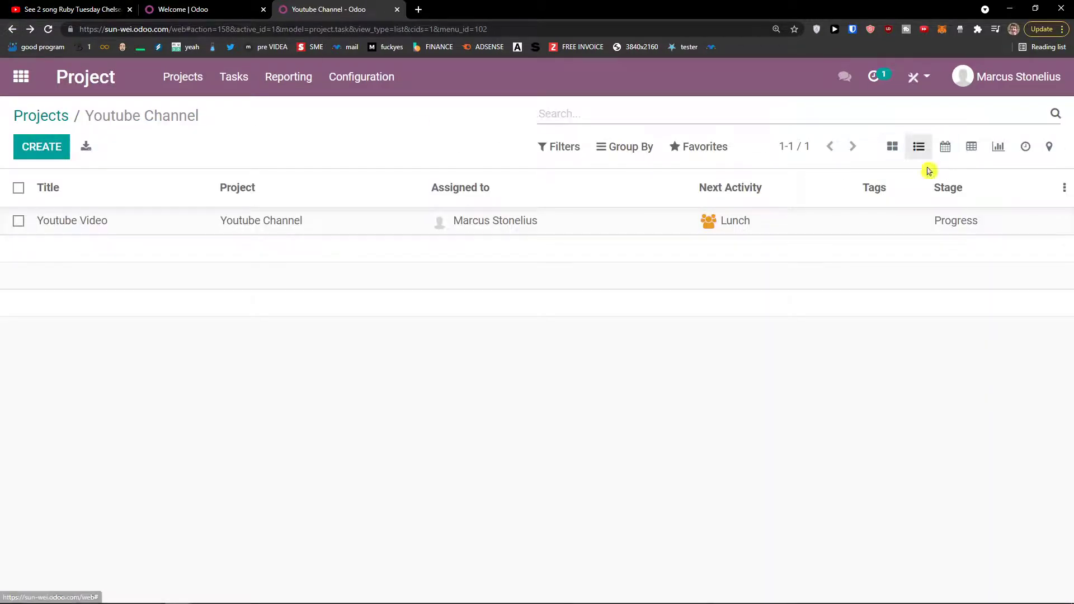
left_click(970, 188)
- Browse the tasks in Calendar, Pivot, Graph, Activity and Map views
left_click(946, 151)
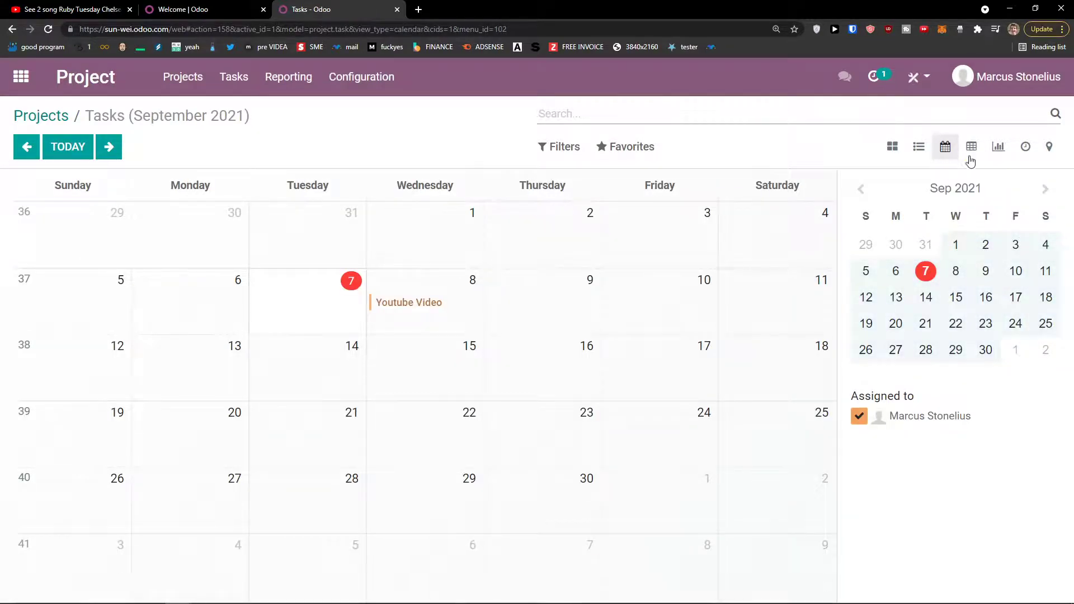
left_click(968, 154)
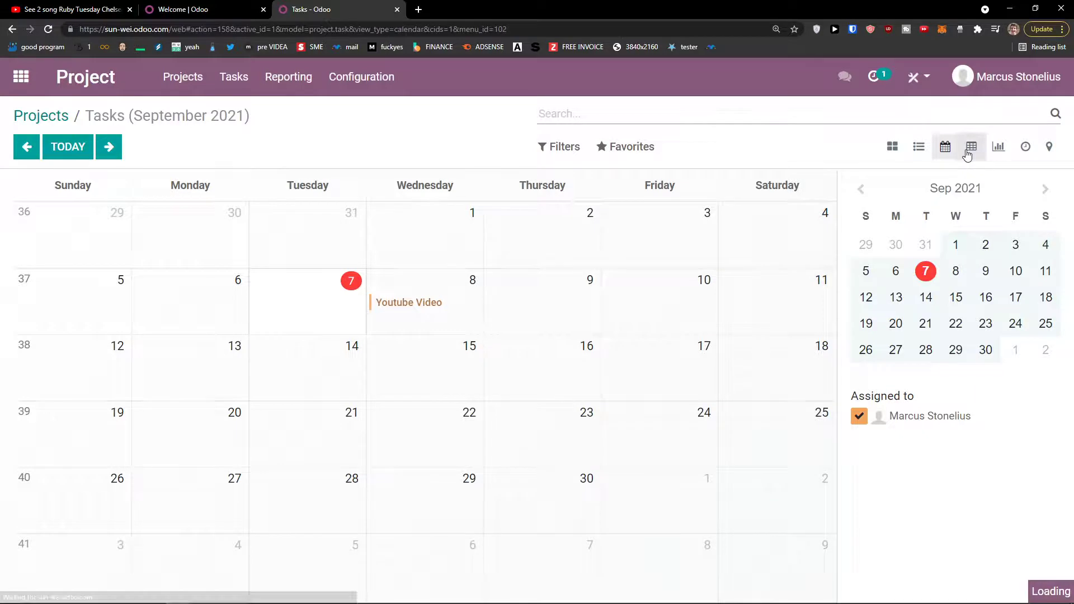
left_click(945, 147)
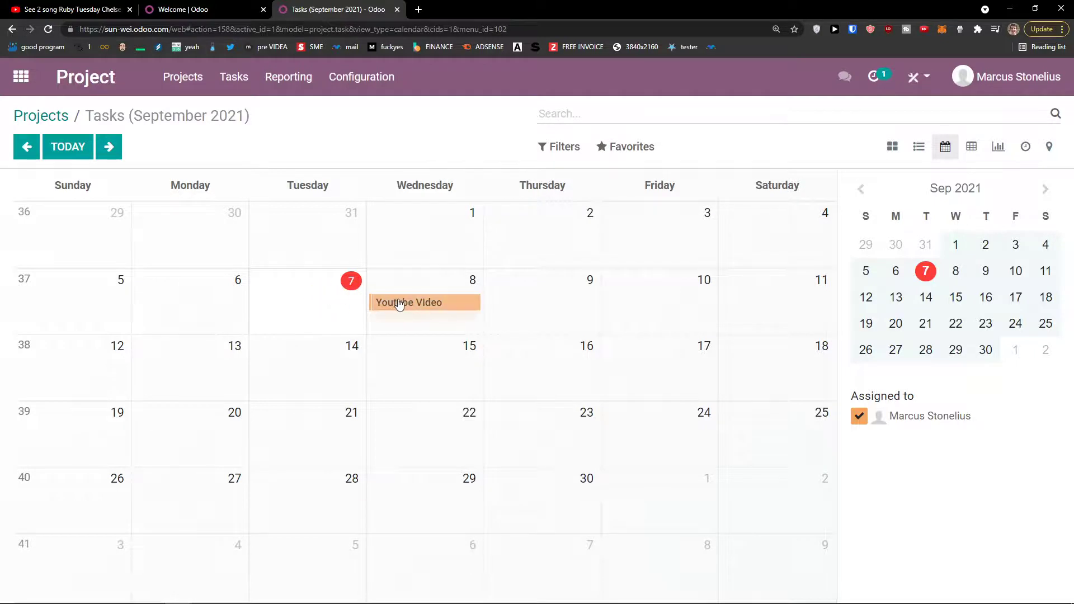
left_click(997, 149)
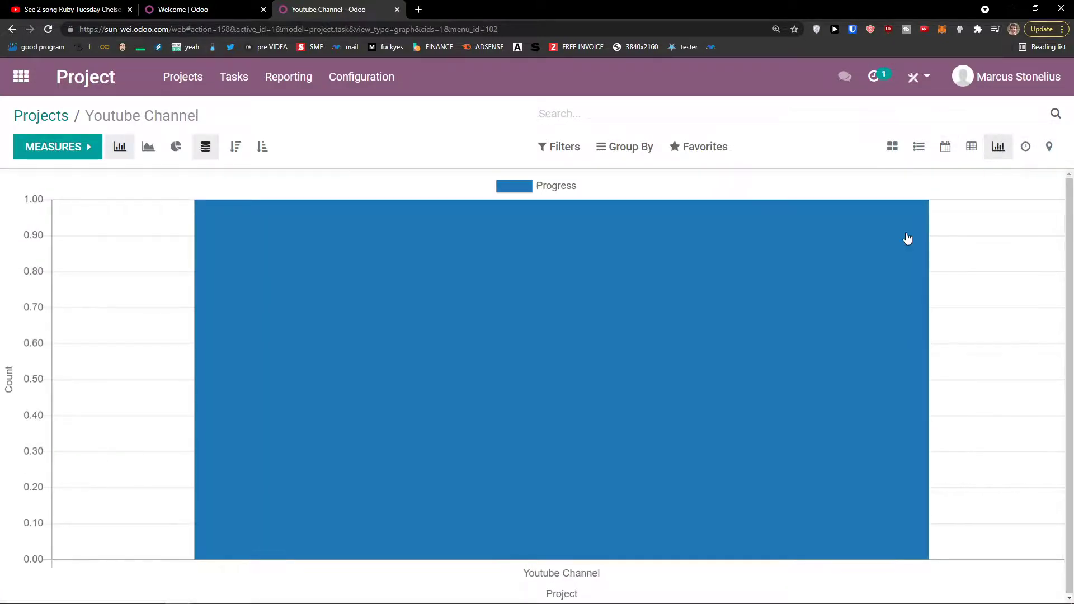
mouse_move(894, 266)
left_click(1023, 146)
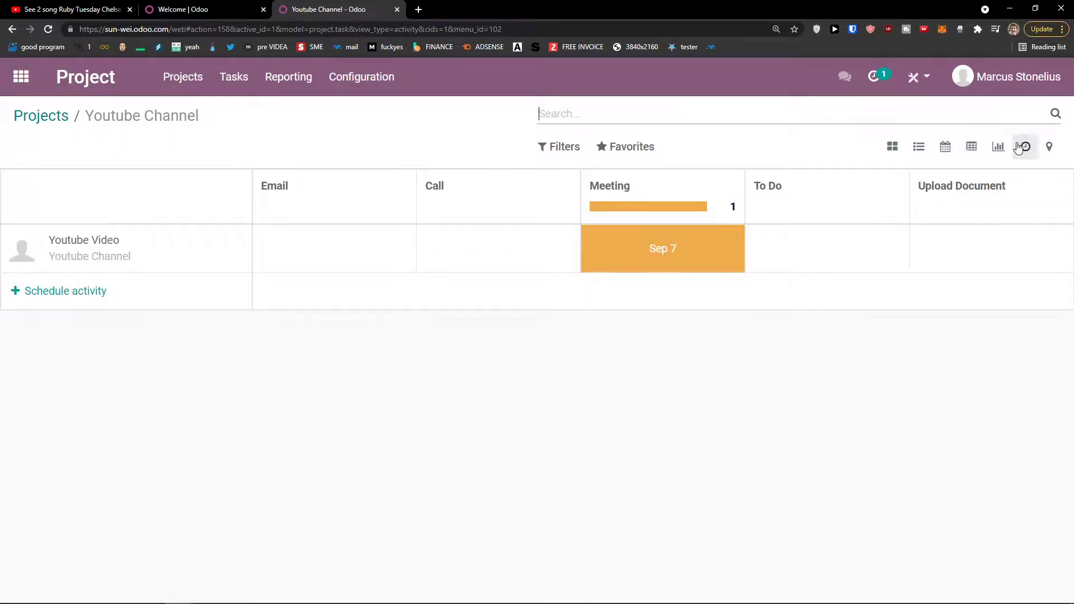
left_click(1049, 147)
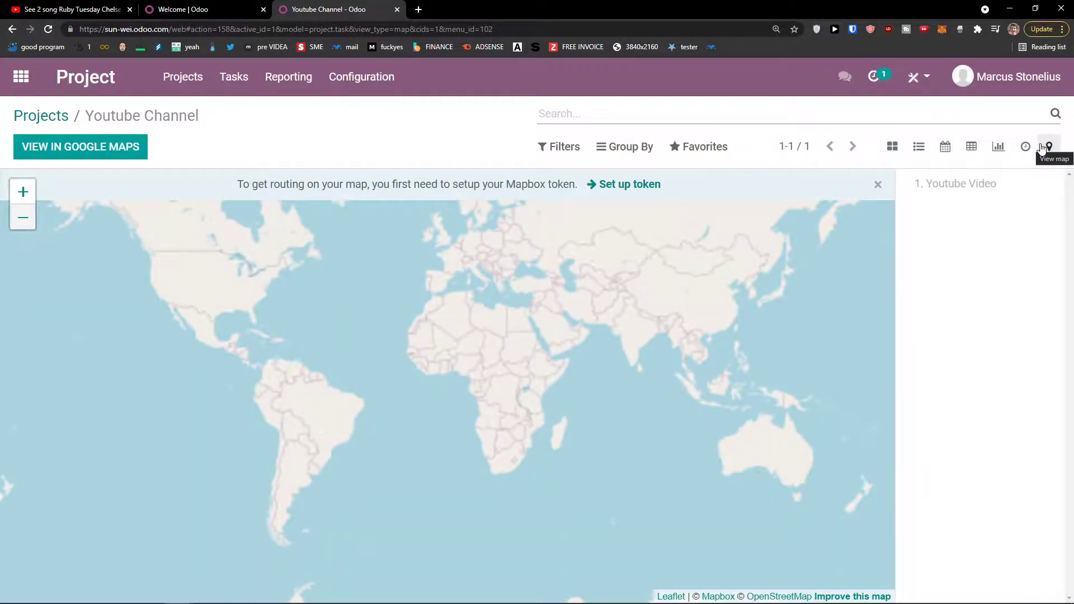
- Switch between Projects and My Tasks, then show My Tasks as a Kanban board
left_click(186, 87)
left_click(233, 79)
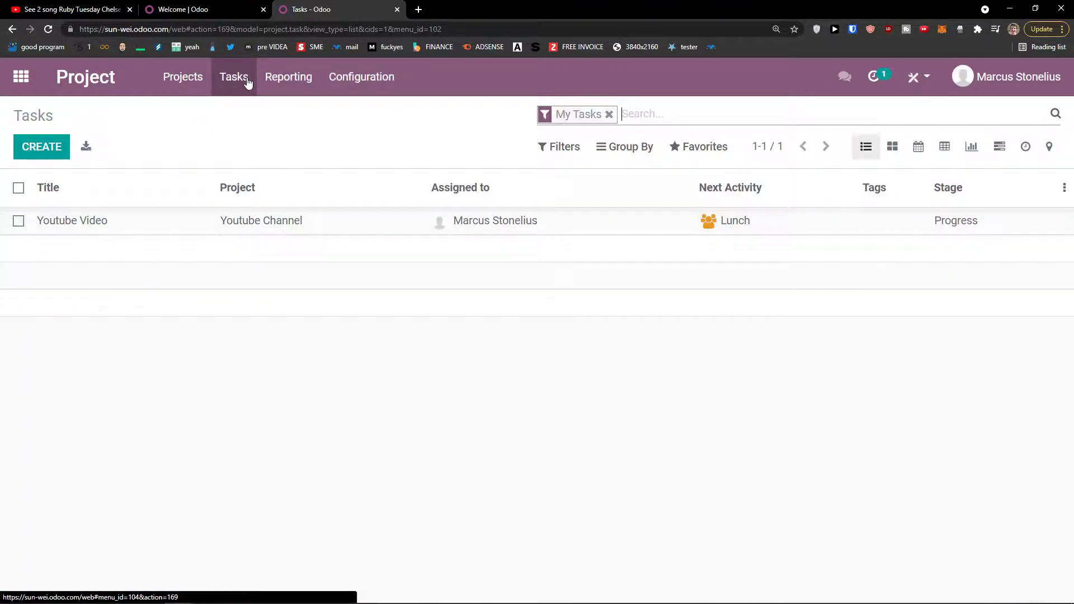
left_click(187, 79)
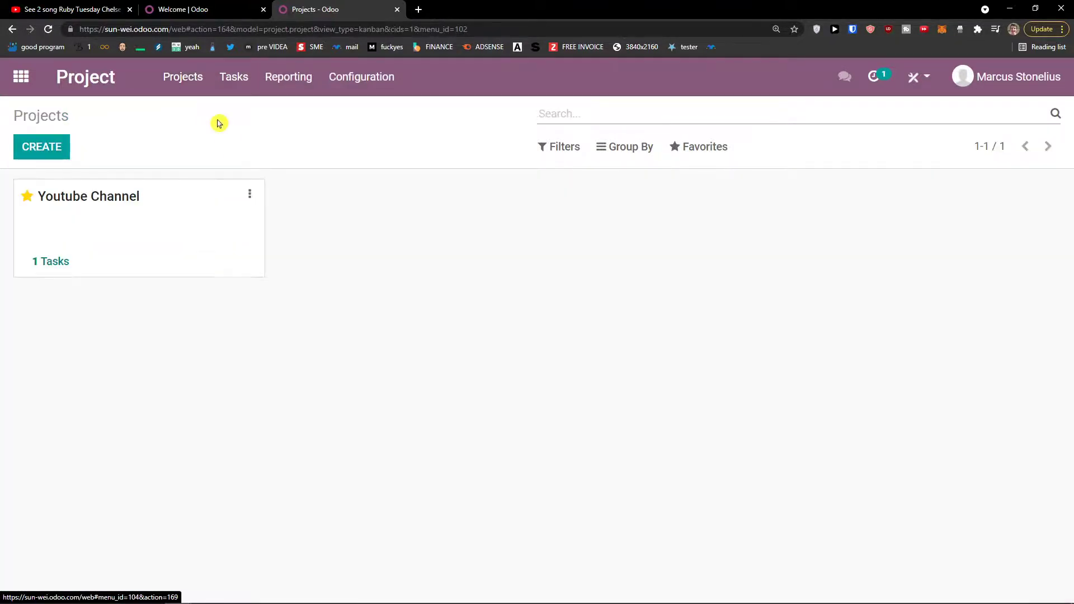
left_click(232, 78)
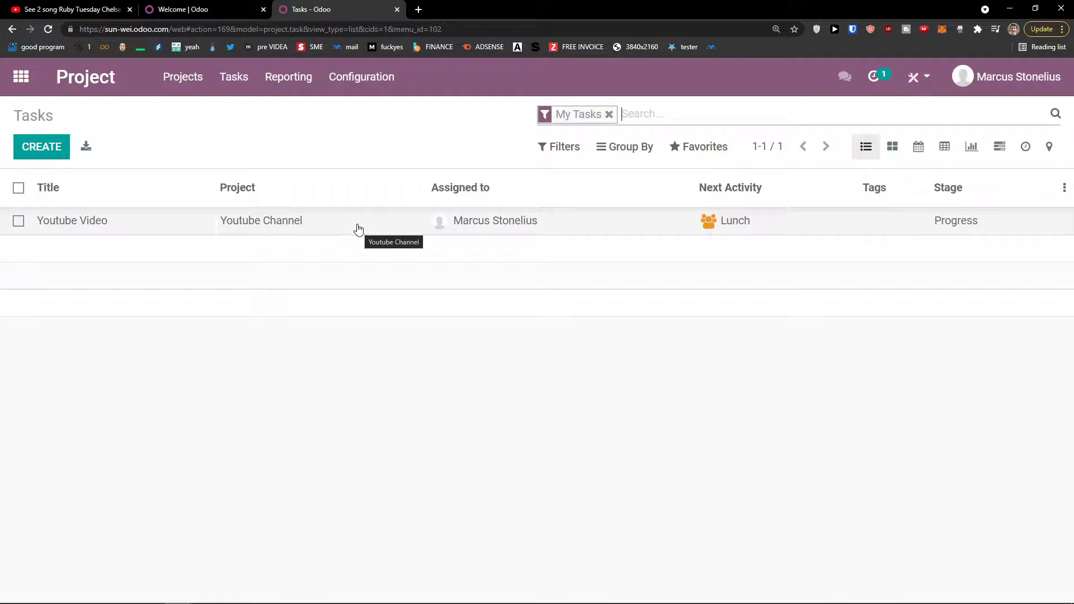
left_click(891, 148)
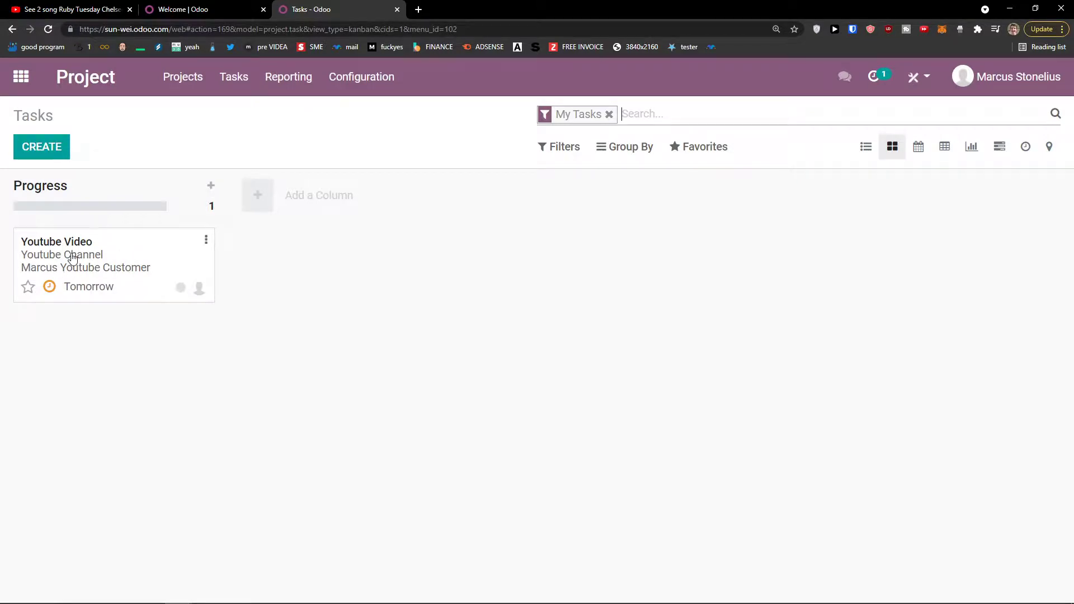
left_click(292, 79)
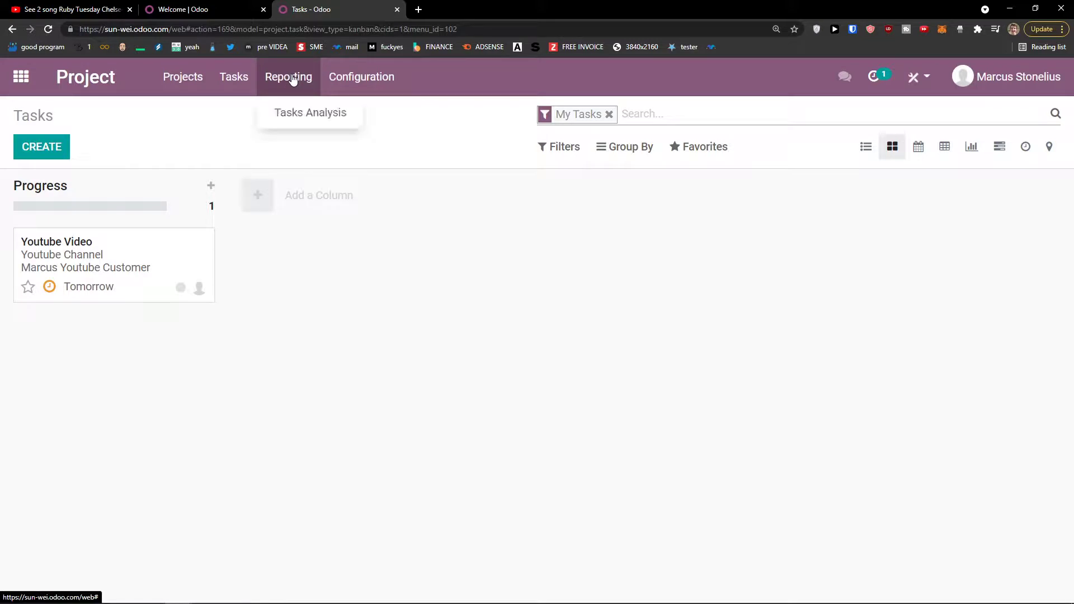
- Open the Tasks Analysis report, then the Project Configuration Settings page
left_click(286, 113)
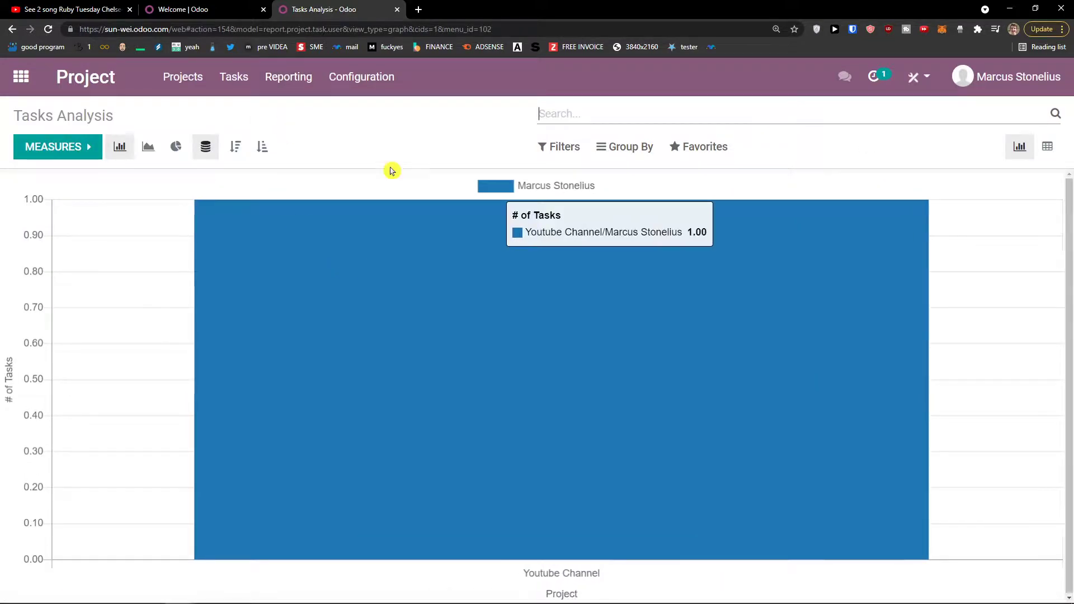
left_click(367, 84)
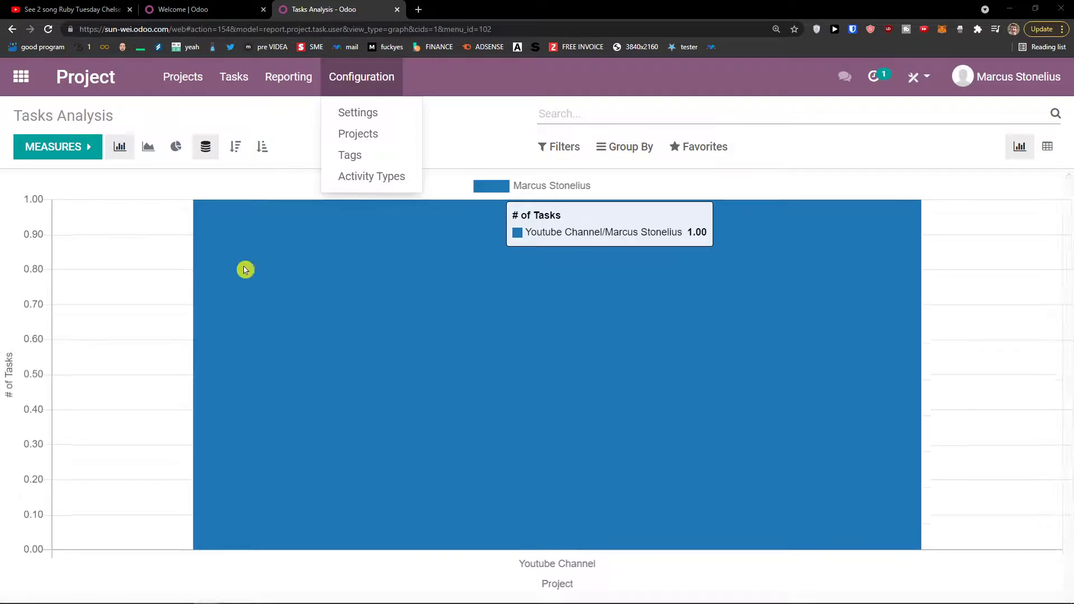
left_click(369, 123)
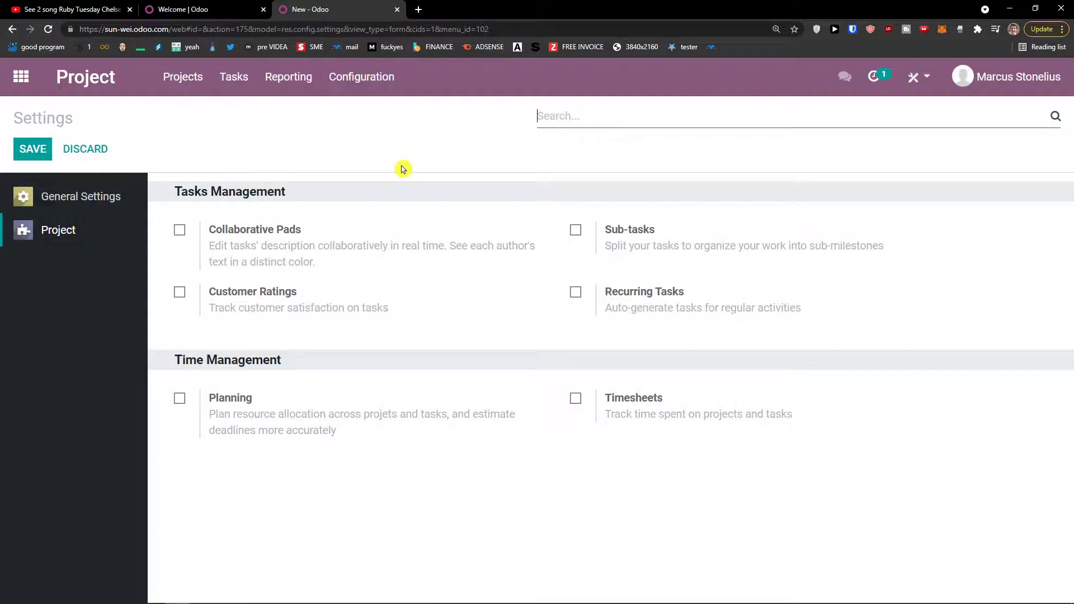
- Enable the Sub-tasks, Recurring Tasks, Planning and Timesheets features in Project settings
left_click(575, 230)
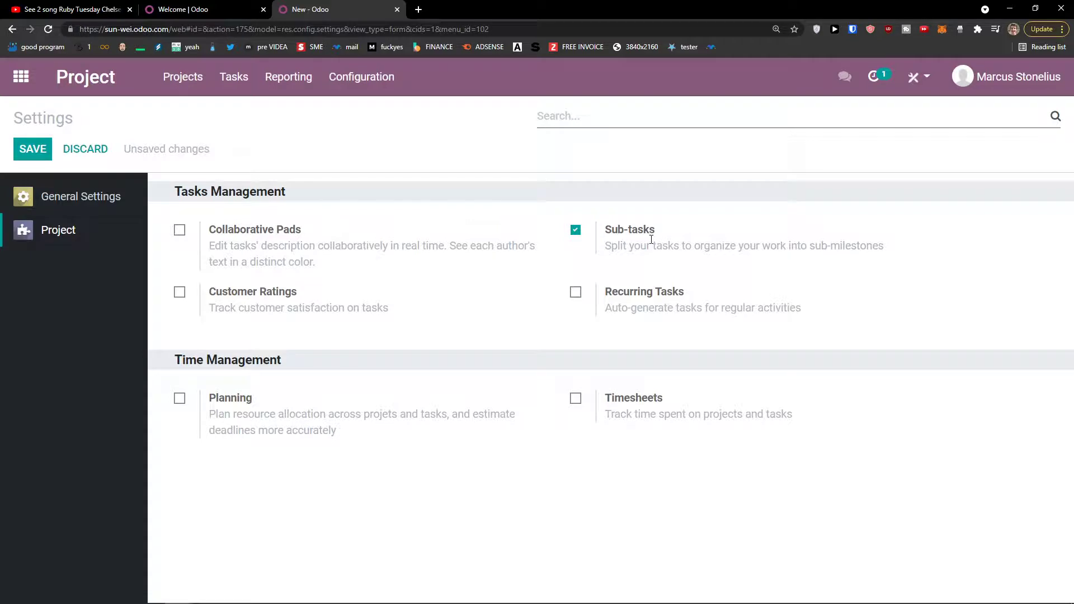
left_click(576, 293)
left_click_drag(219, 417, 367, 436)
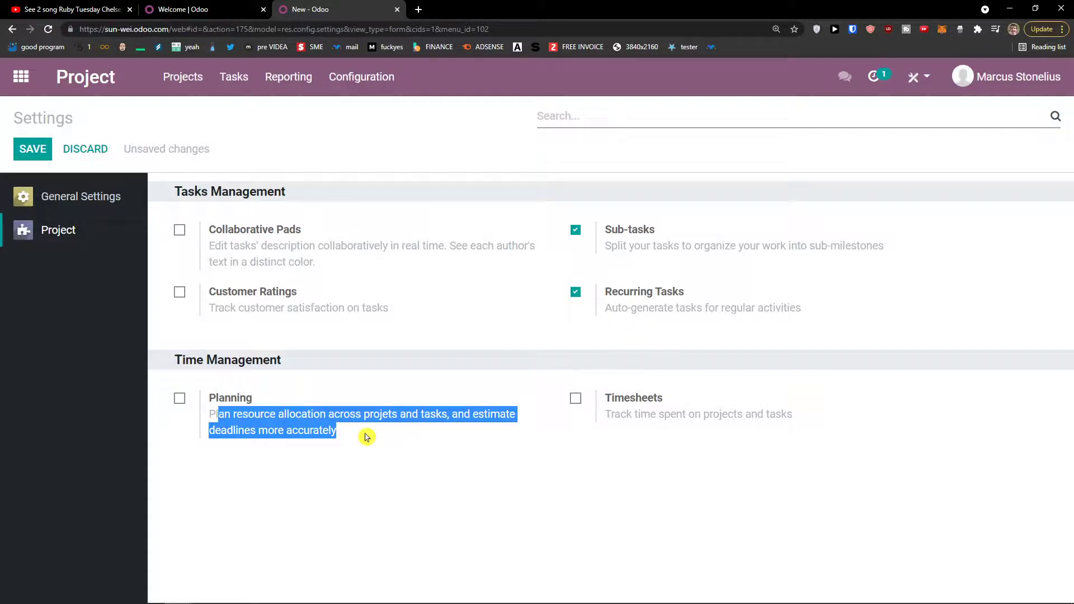
left_click(179, 398)
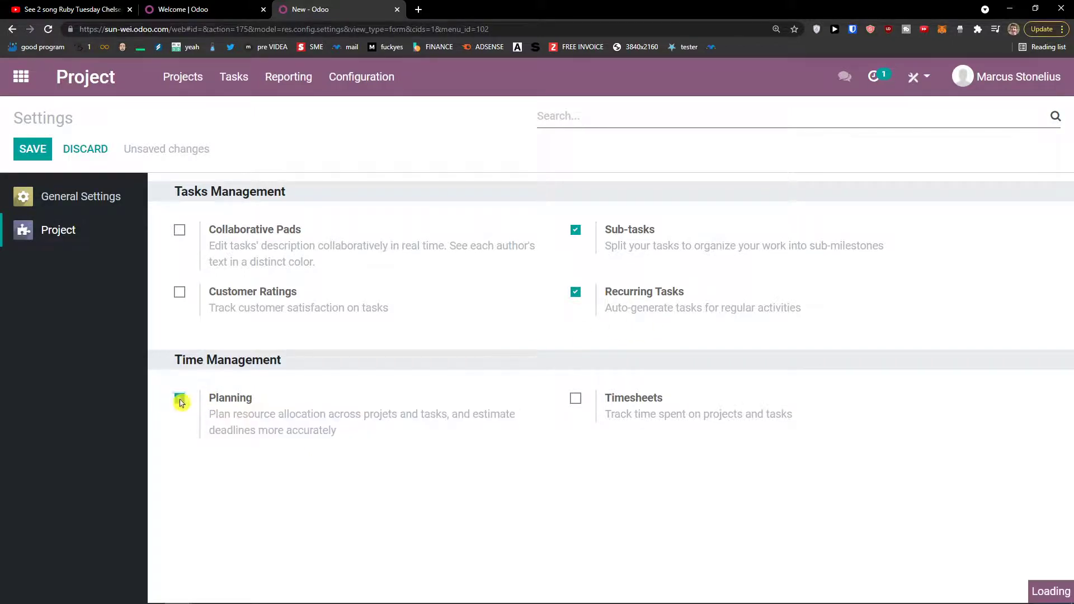
left_click_drag(606, 414, 794, 417)
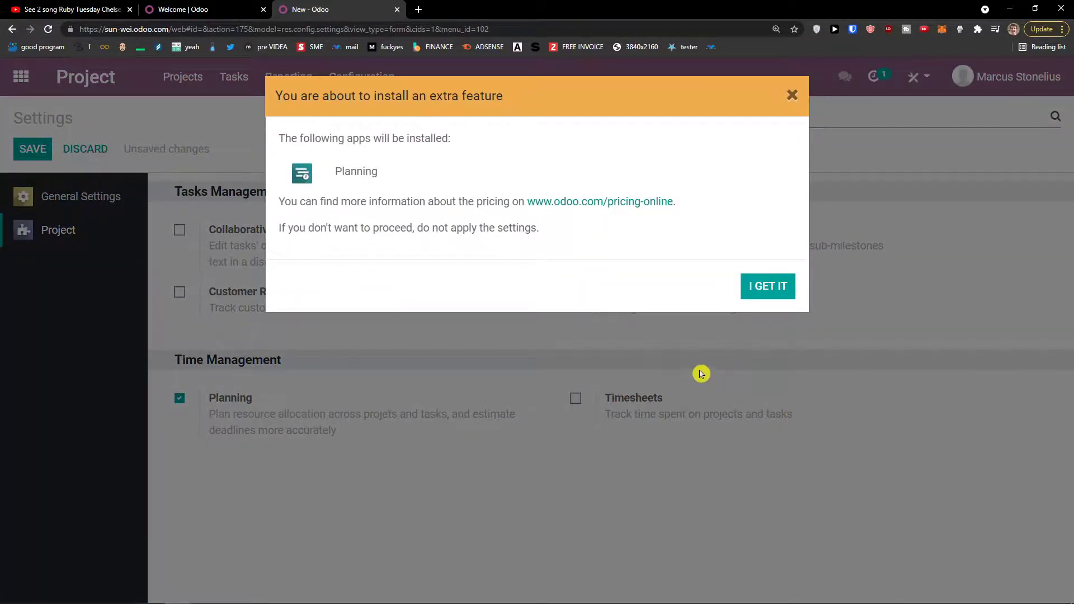
left_click(770, 285)
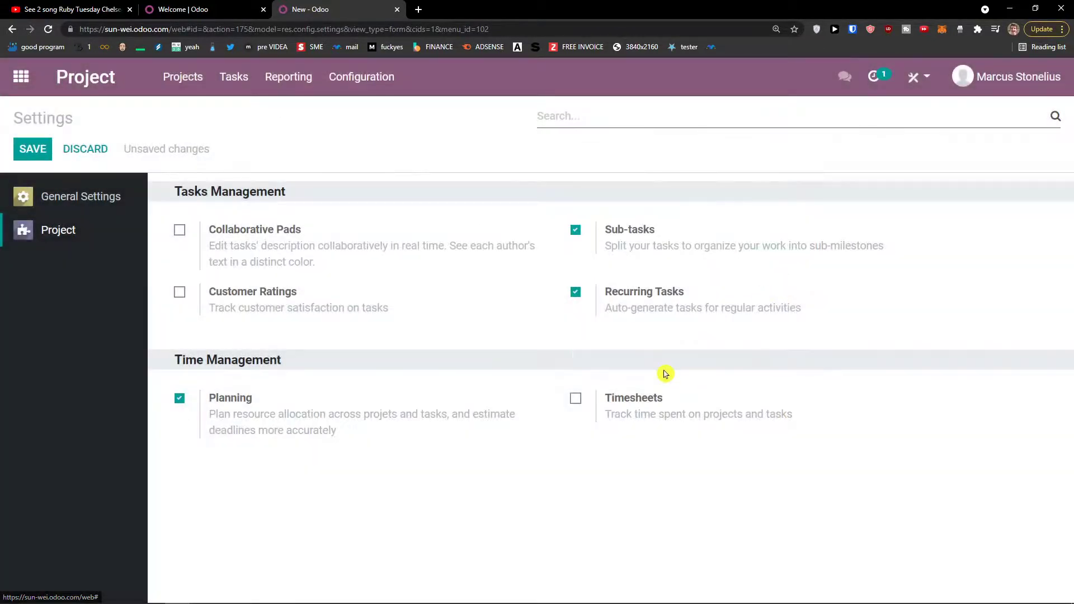
left_click(580, 398)
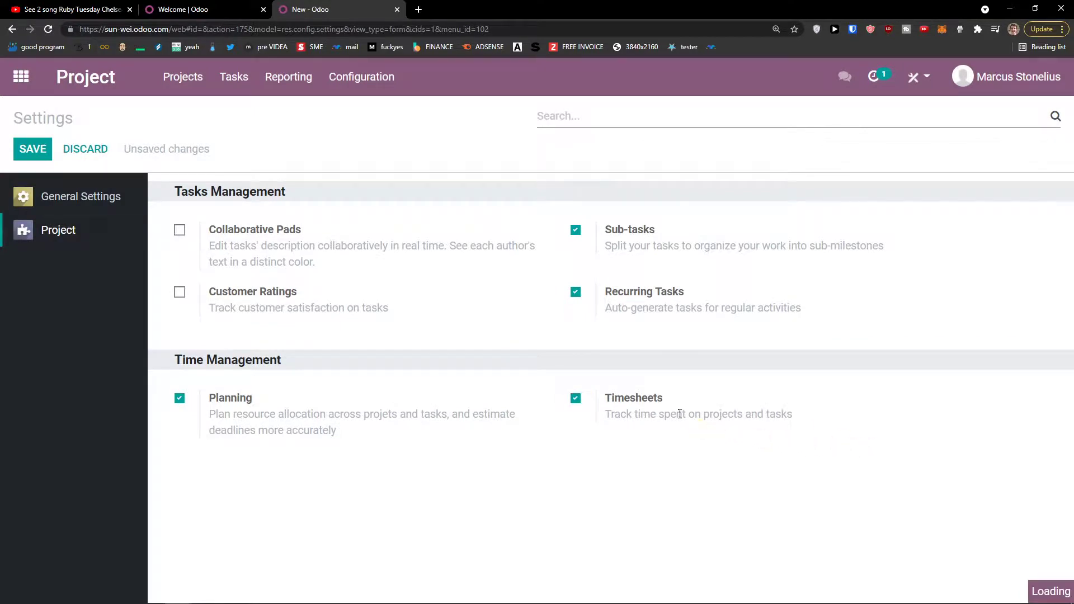
double_click(729, 414)
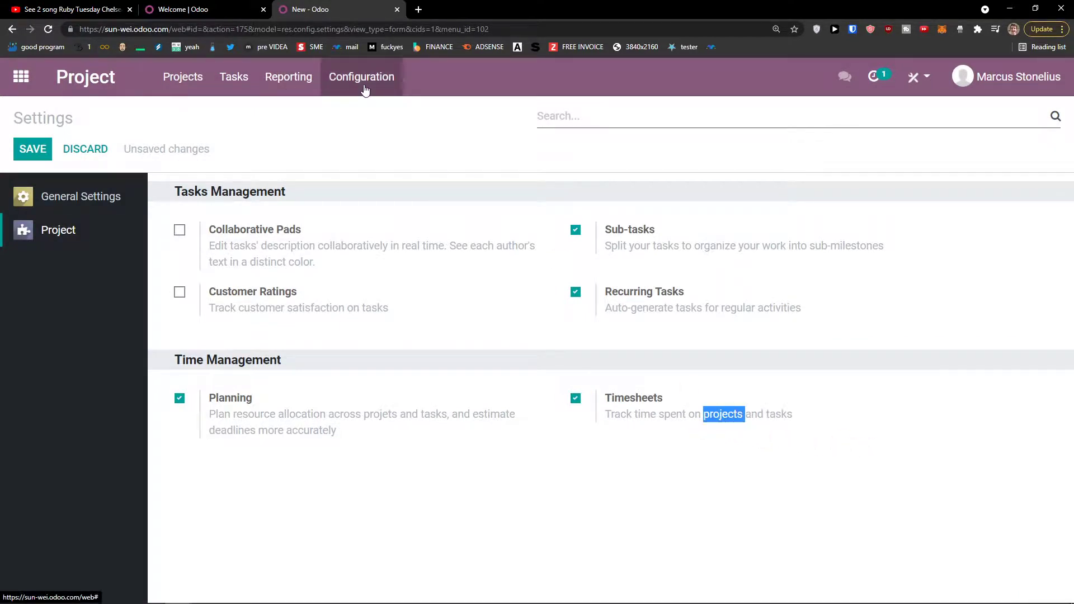
- Keep the pending settings changes instead of discarding them, and save the Project settings
left_click(337, 80)
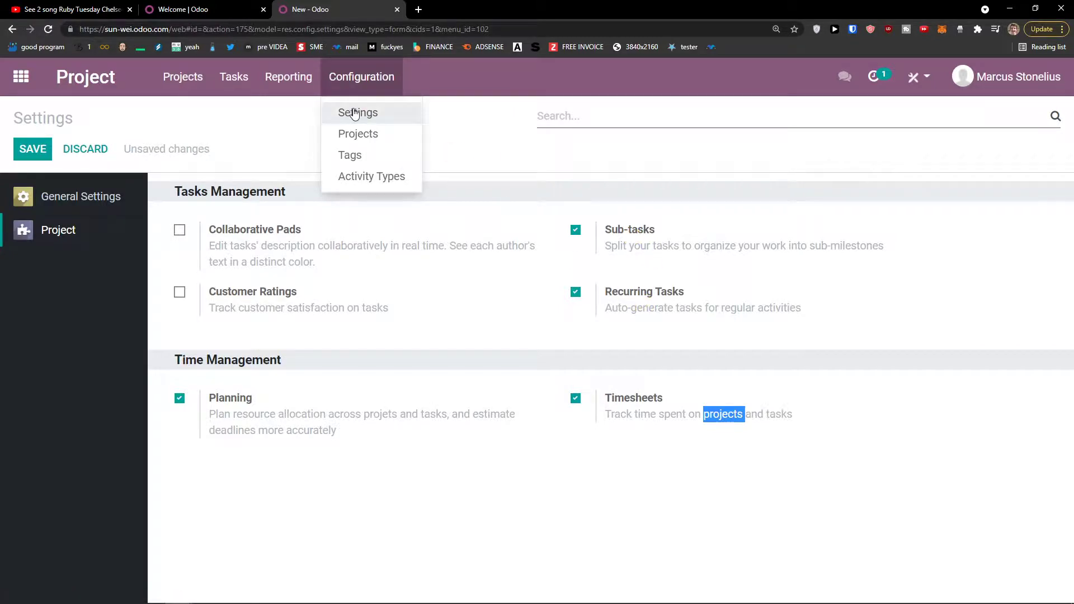
left_click(371, 140)
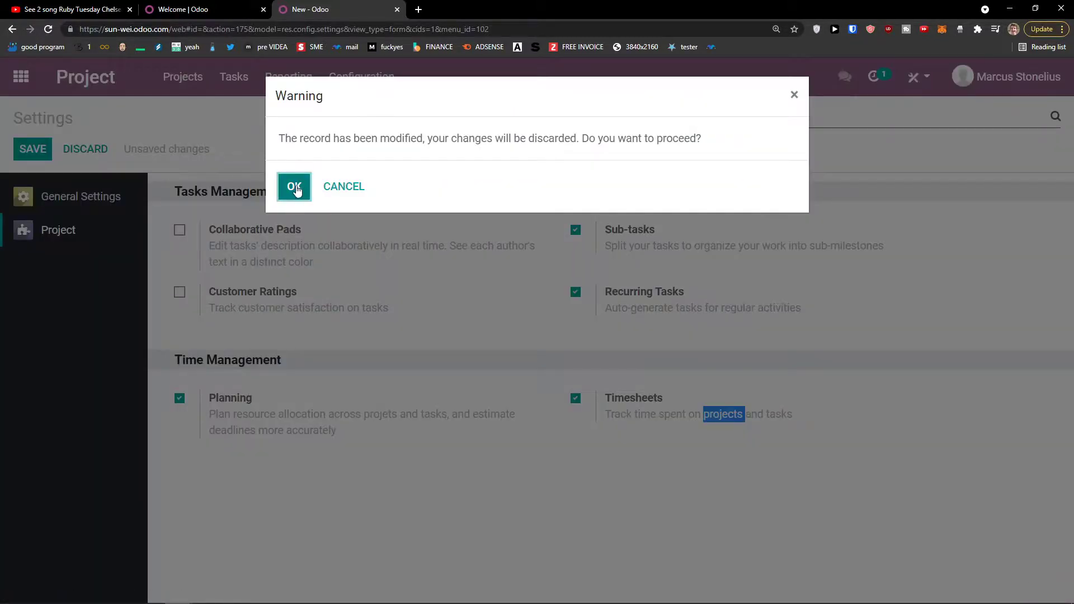
left_click(331, 193)
left_click(778, 452)
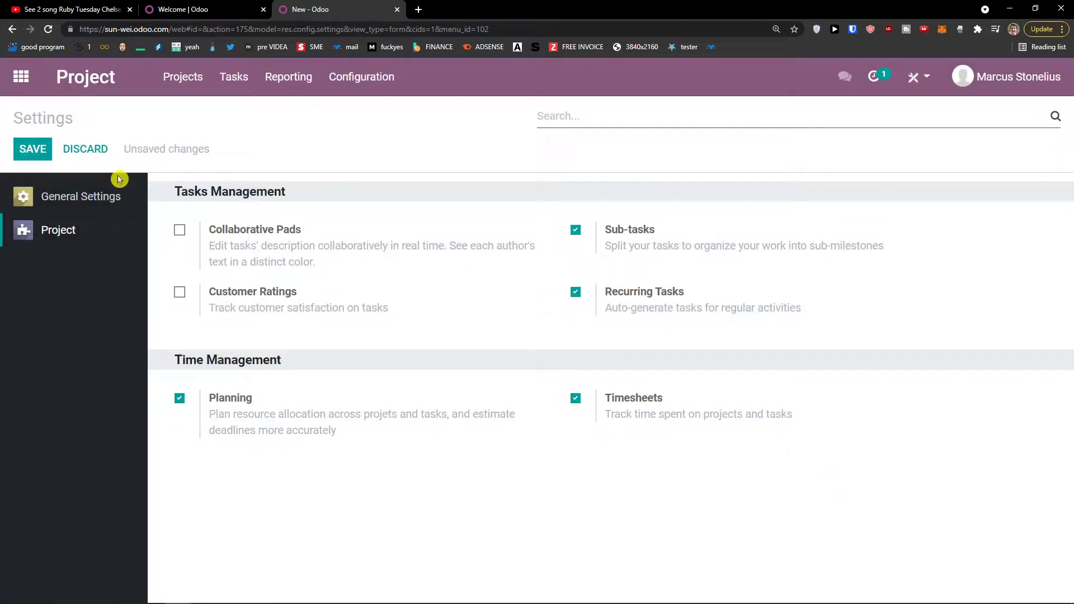
left_click(36, 152)
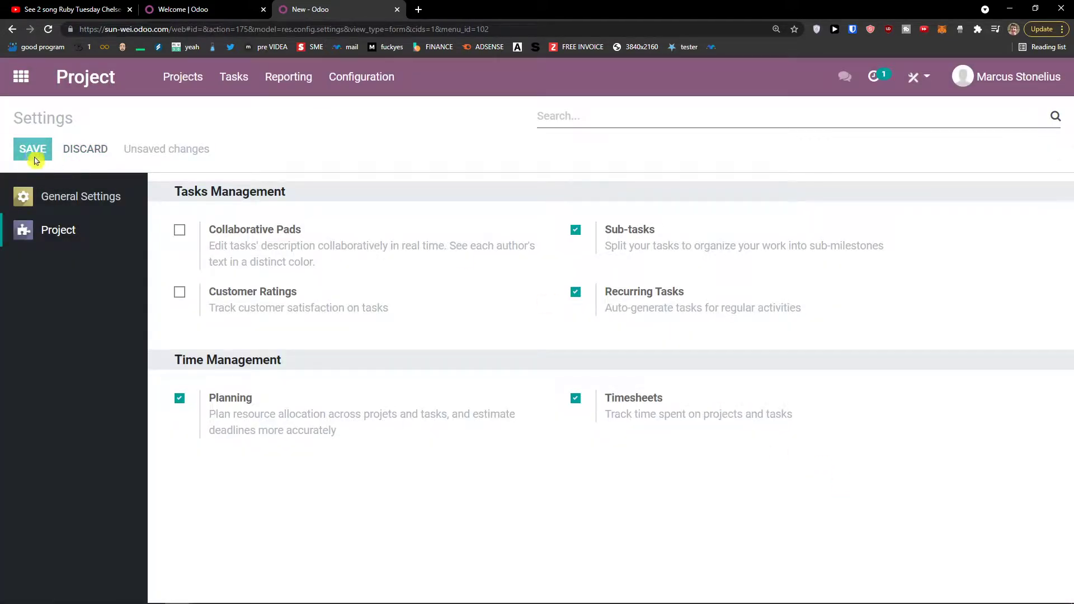
- Go to the Projects list under Configuration
left_click(338, 84)
left_click(349, 133)
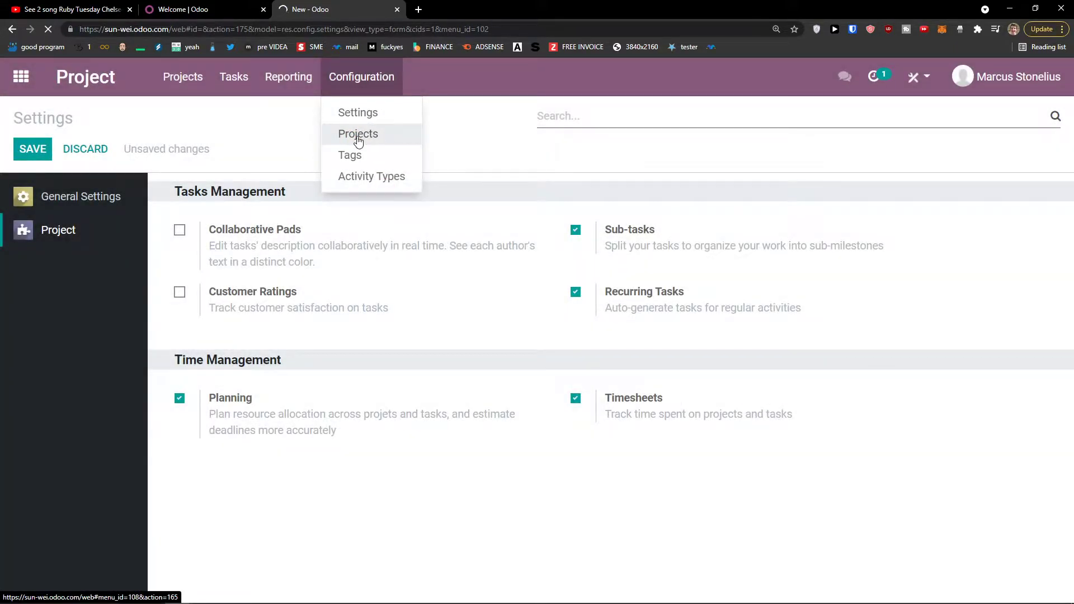
left_click(359, 137)
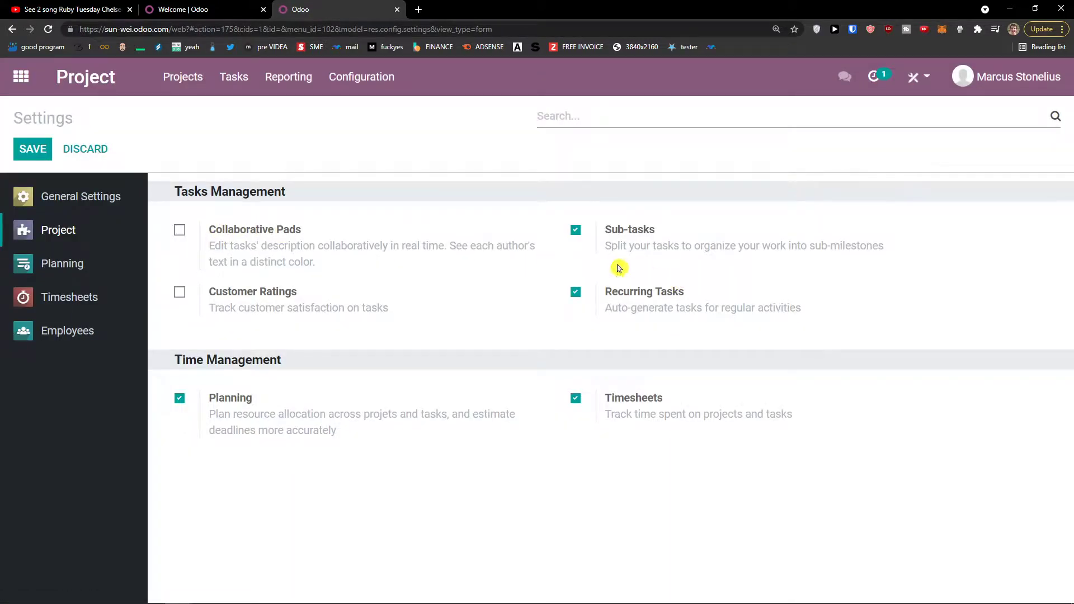
left_click(361, 84)
- Browse the Projects list, selecting and then deselecting the Youtube Channel project
left_click(354, 136)
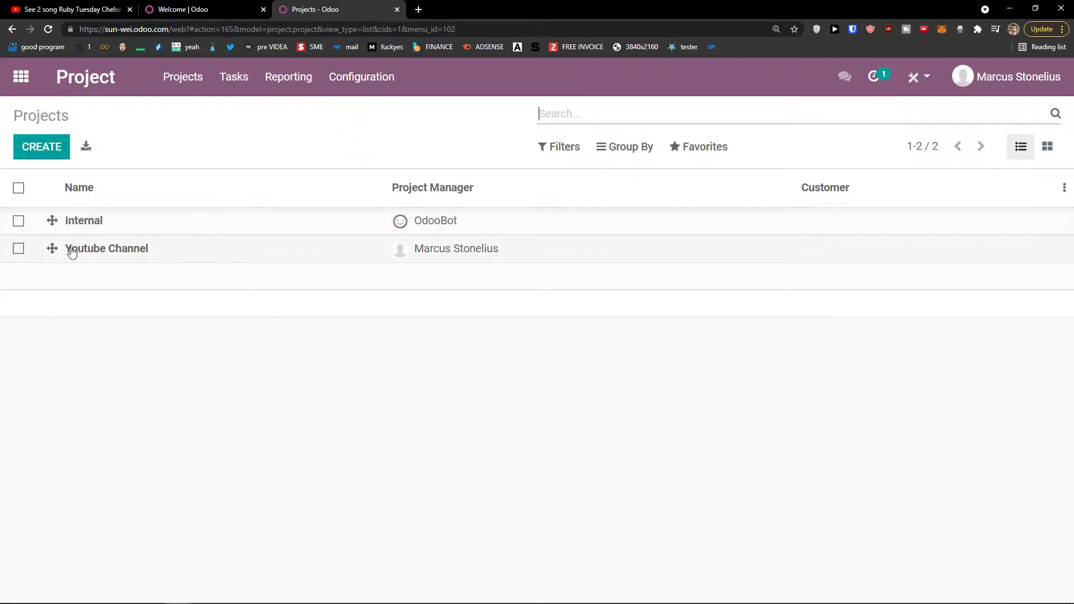
left_click(19, 250)
left_click(19, 250)
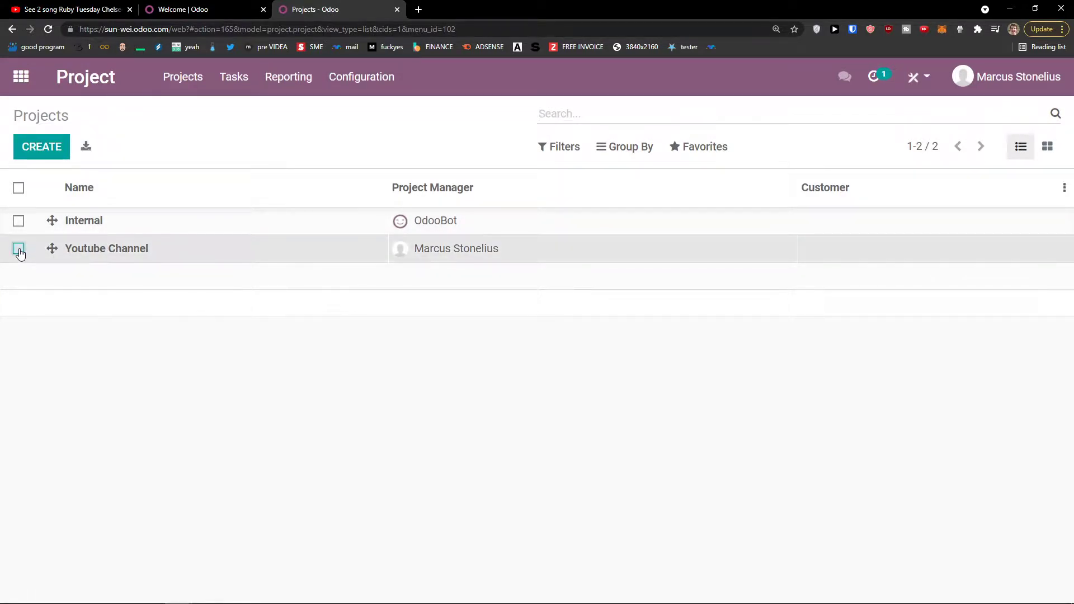
- Change the Youtube tag's colour to red in Project Tags and save it
left_click(377, 85)
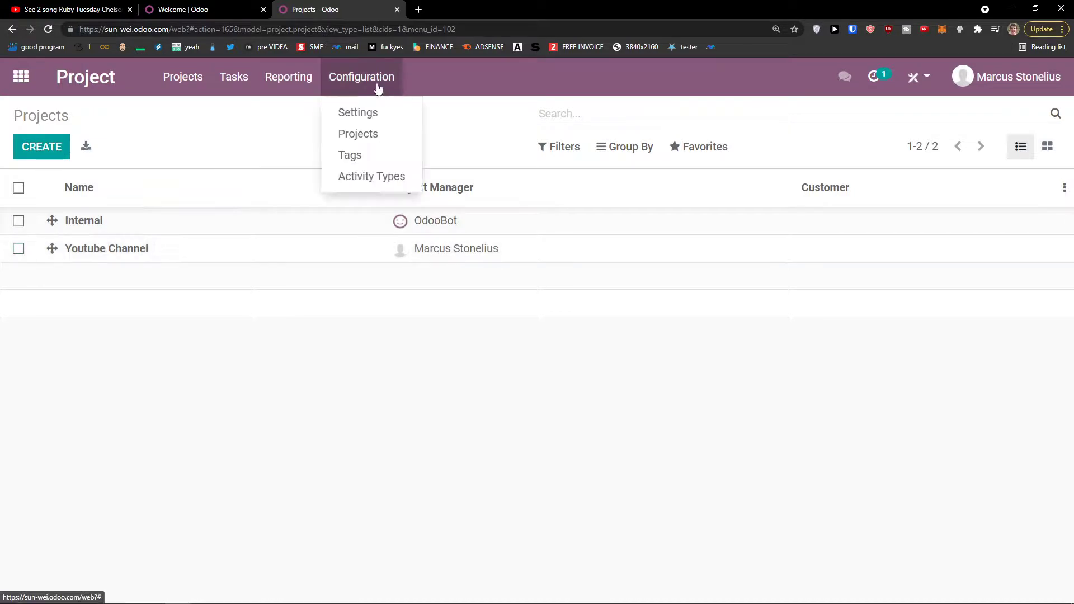
left_click(374, 158)
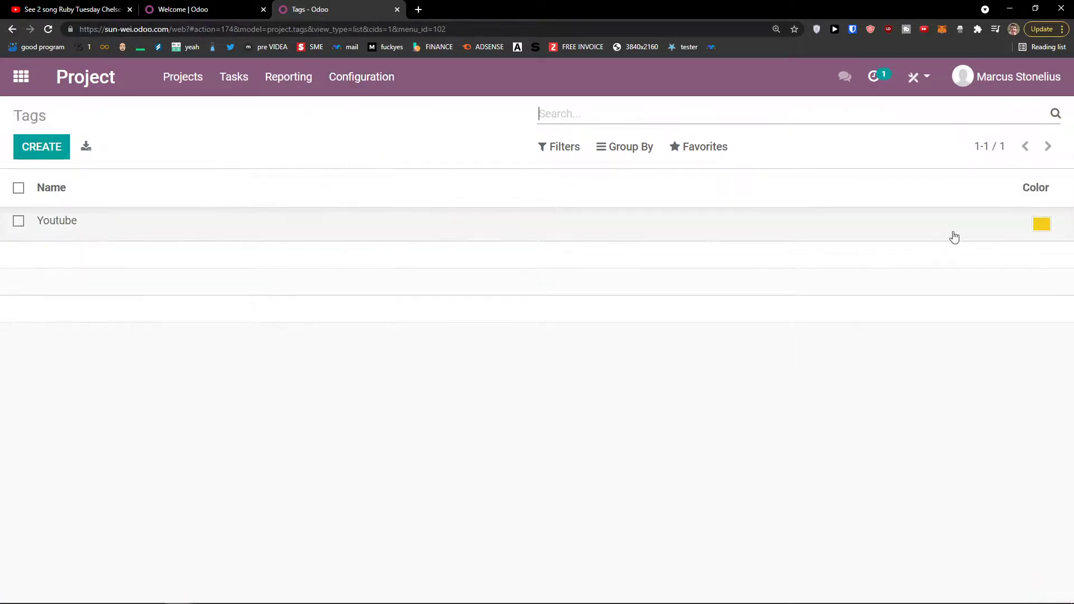
left_click(1040, 226)
left_click(802, 229)
left_click(747, 364)
left_click(48, 225)
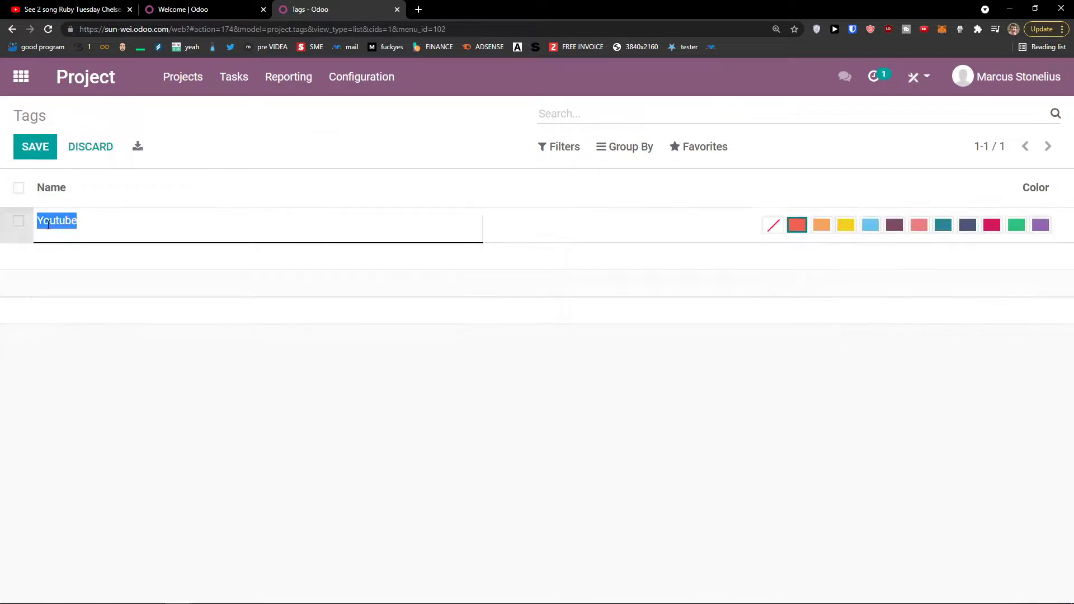
left_click(98, 272)
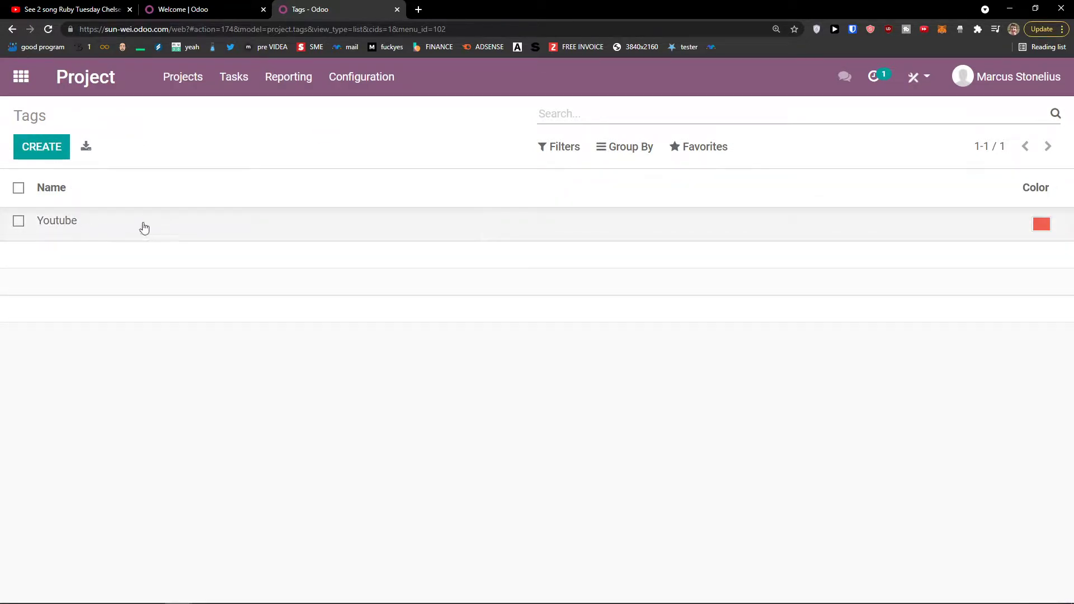
- View the Activity Types list, then open the Youtube Video task from Tasks
left_click(331, 82)
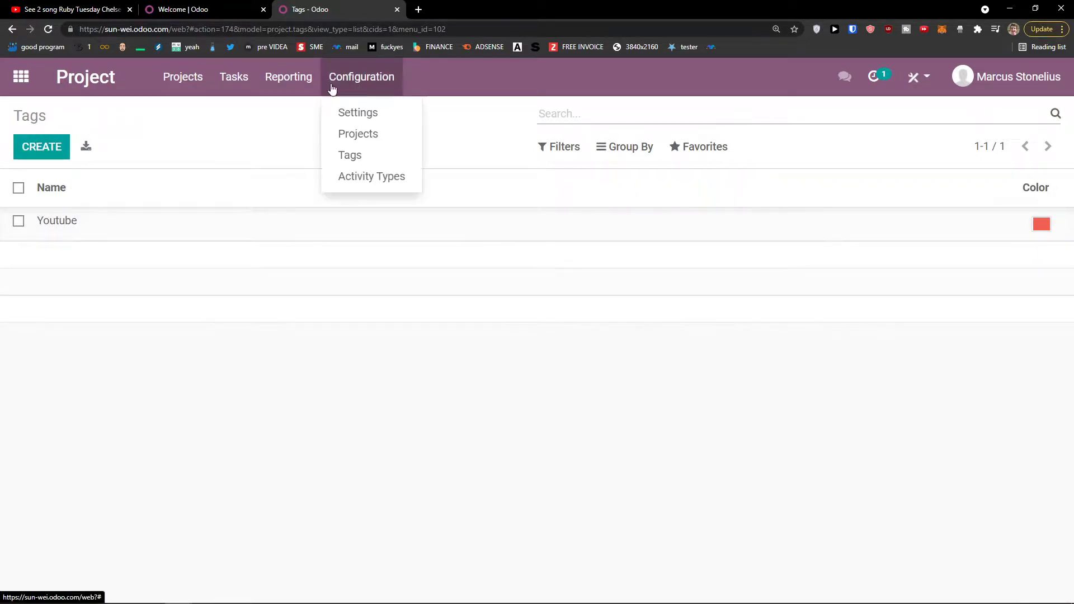
left_click(360, 177)
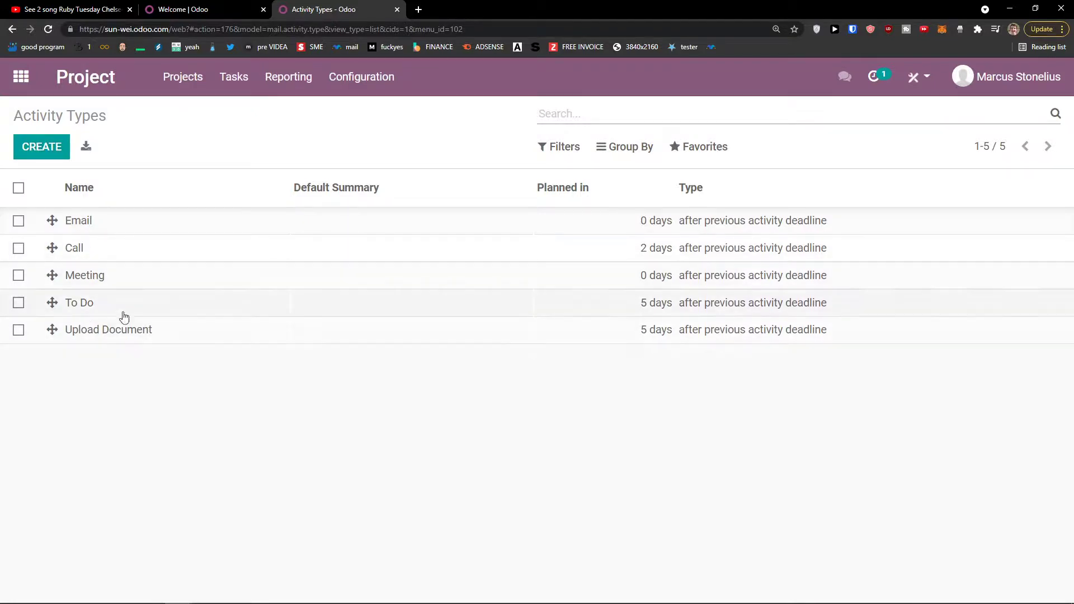
left_click(239, 84)
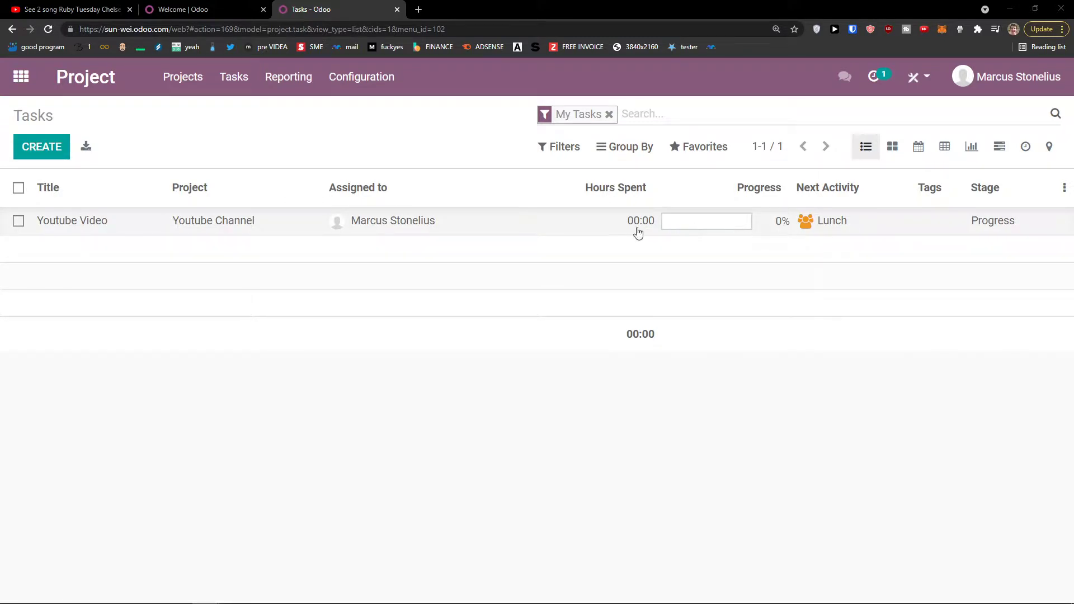
left_click(274, 229)
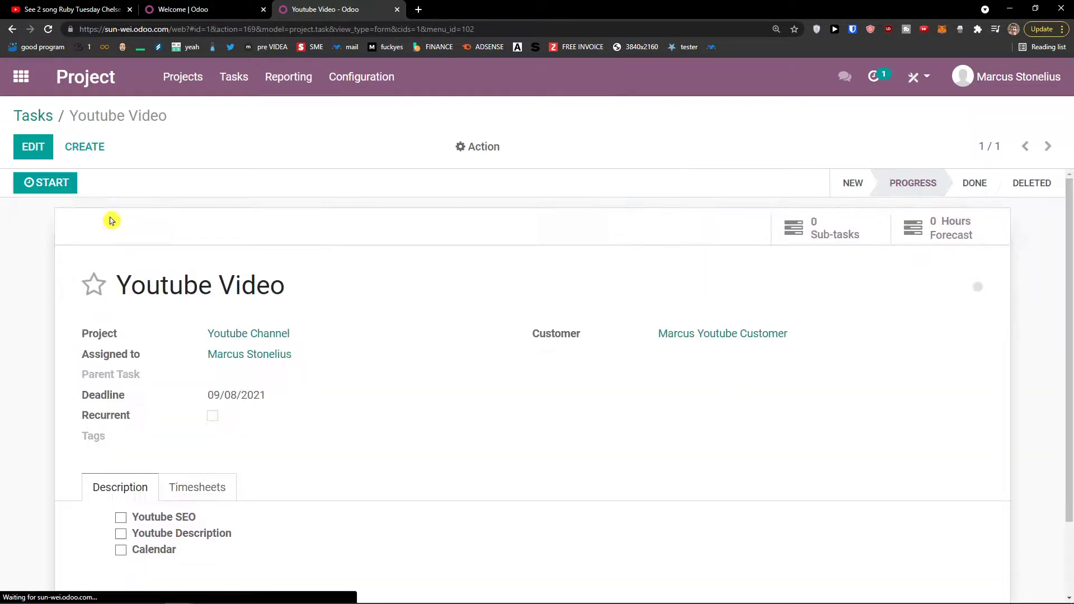
- Show the Youtube Video task's Timesheets tab and switch the task into edit mode
scroll(419, 353, "down", 3)
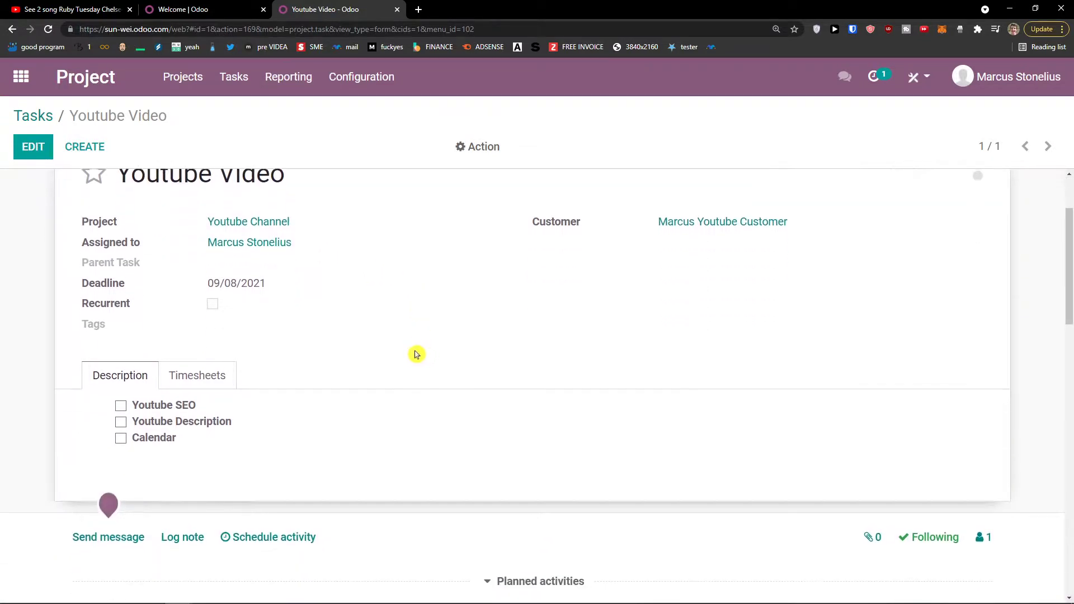
scroll(414, 353, "up", 1)
scroll(108, 504, "up", 1)
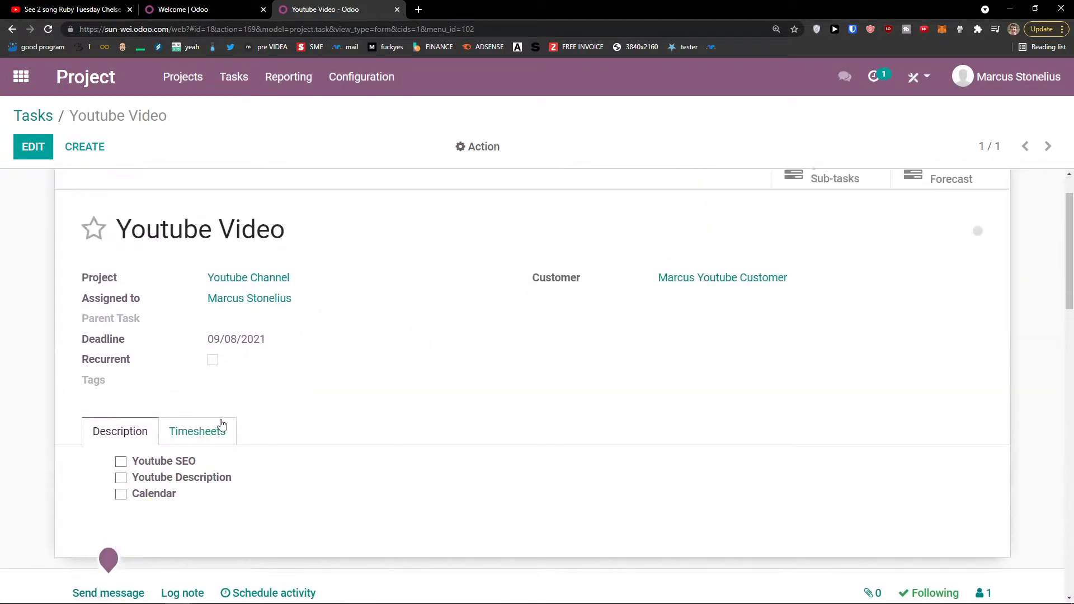
left_click(217, 428)
scroll(219, 426, "down", 4)
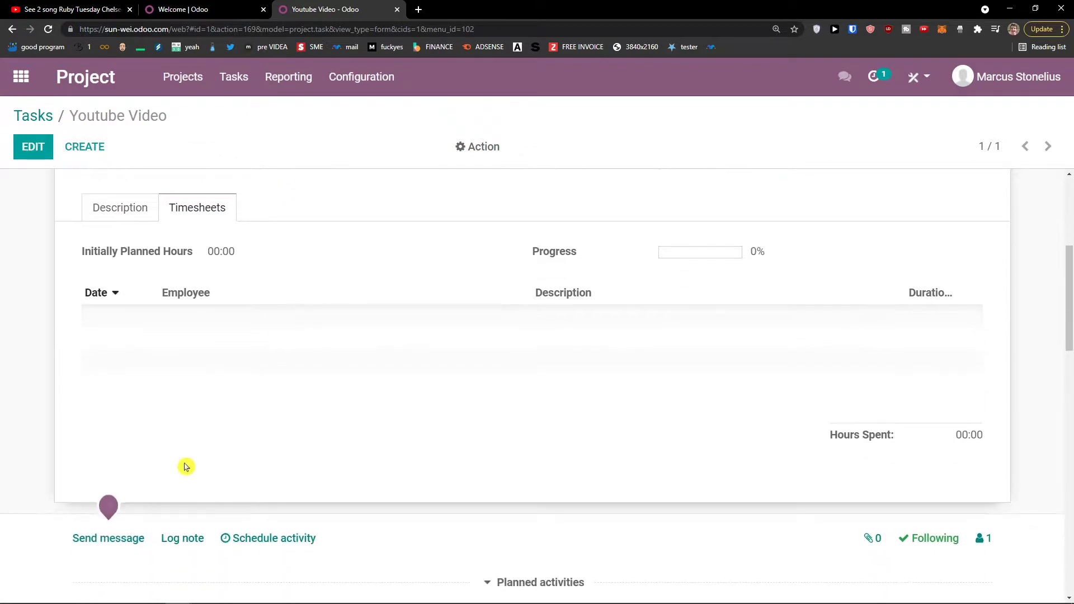
scroll(207, 430, "up", 4)
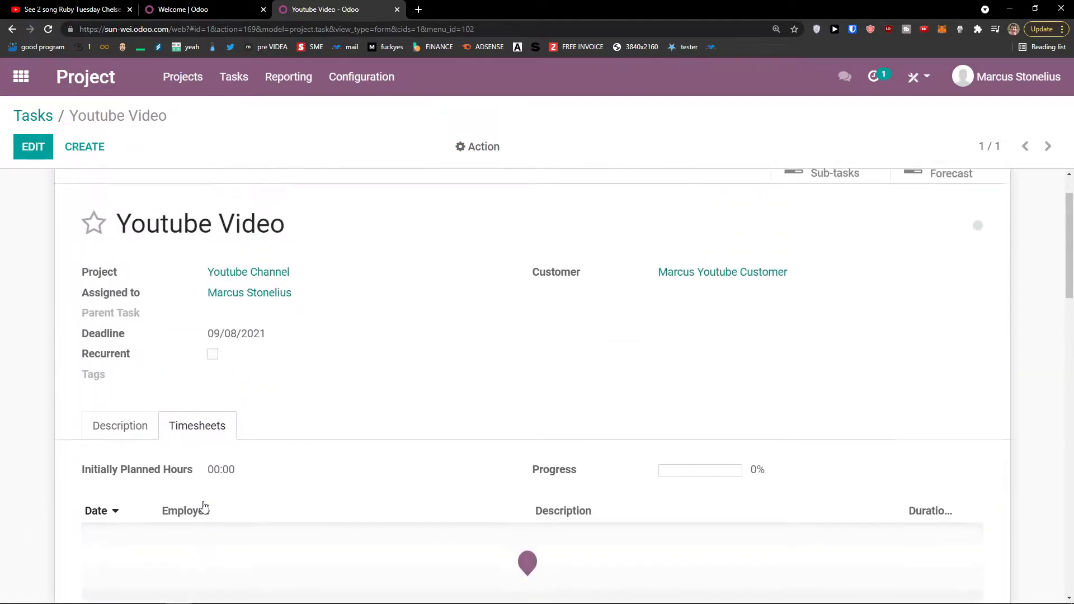
left_click(31, 152)
- Try the chatter's message, log note and Schedule activity options, then view the description checklist
scroll(374, 407, "down", 1)
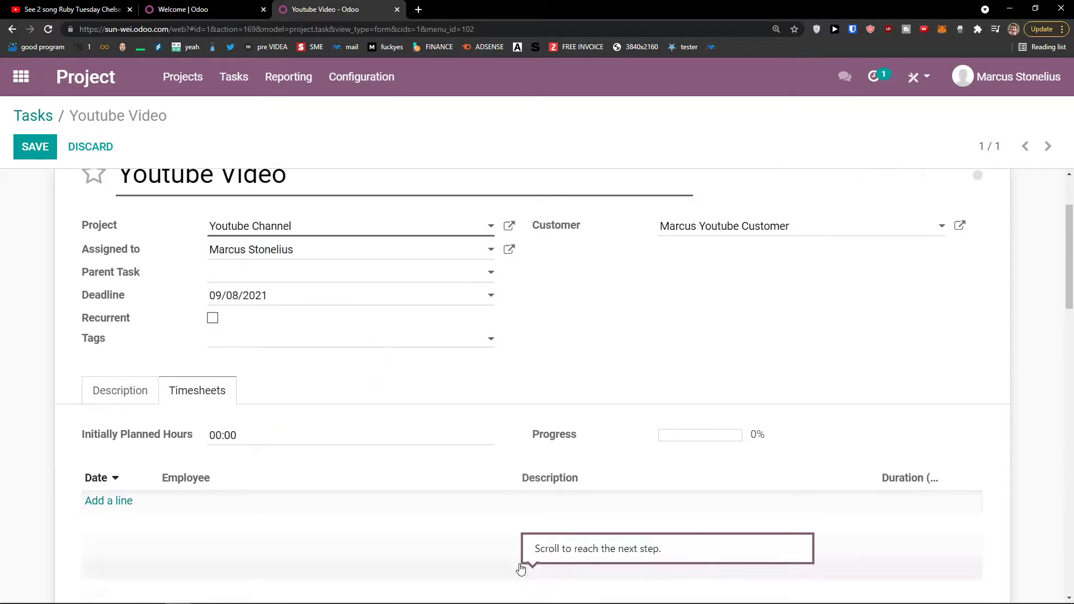
left_click(535, 573)
scroll(526, 578, "down", 9)
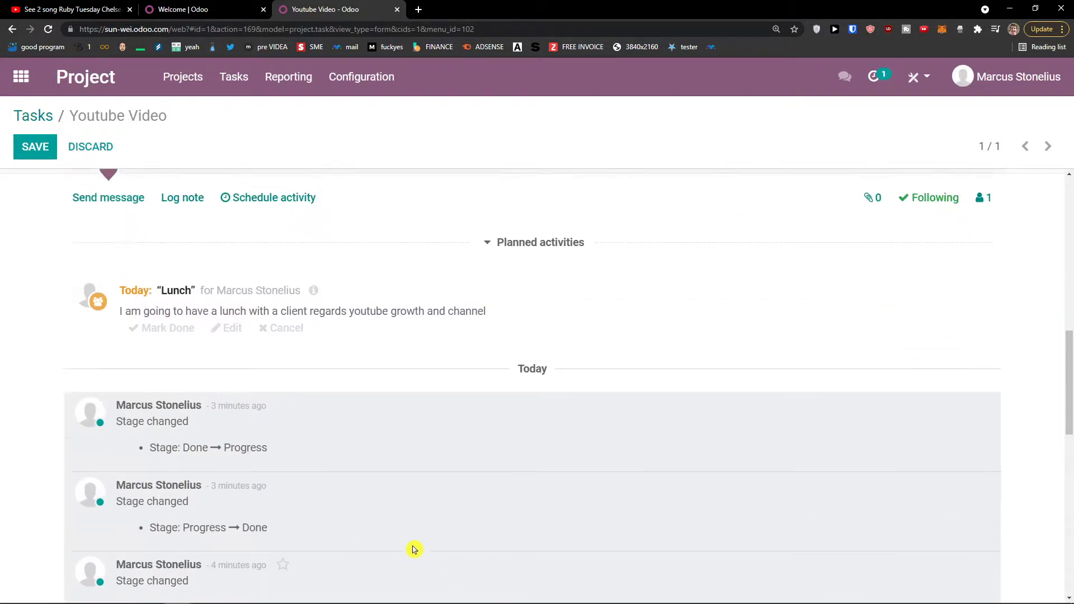
scroll(412, 548, "up", 2)
left_click(114, 278)
left_click(185, 278)
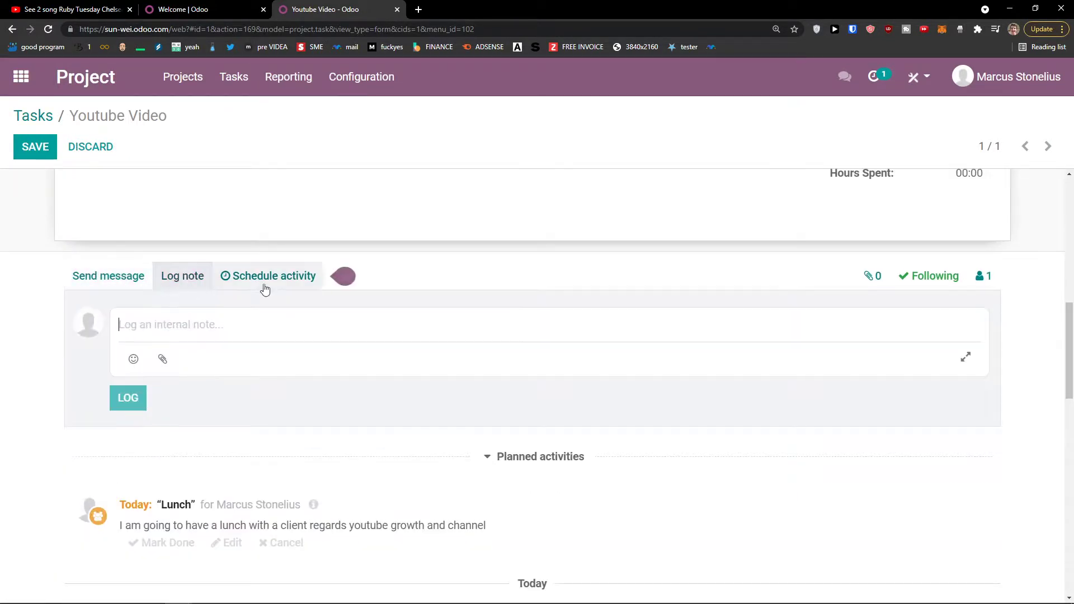
left_click(262, 276)
left_click(933, 94)
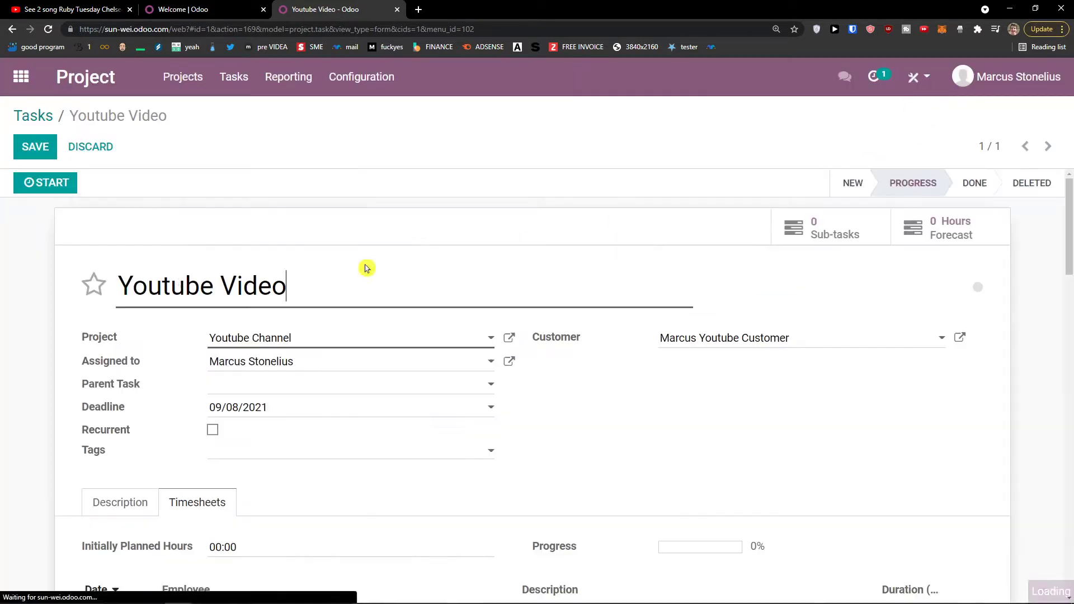
scroll(302, 377, "down", 1)
scroll(296, 373, "down", 4)
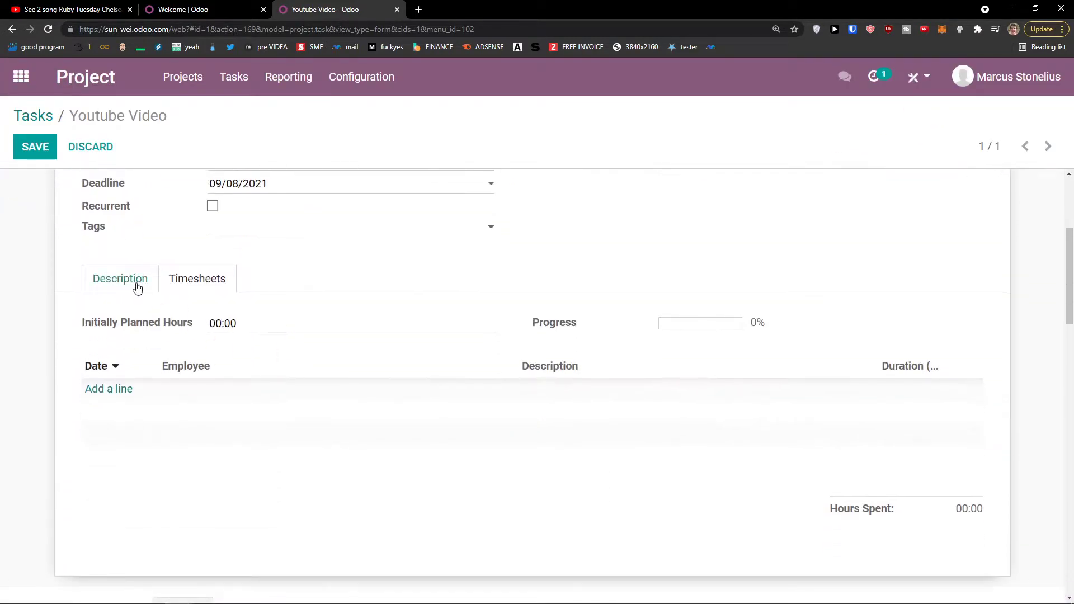
left_click(137, 285)
- Mark the Youtube Video task as Recurrent and show its Recurrence settings
left_click(265, 403)
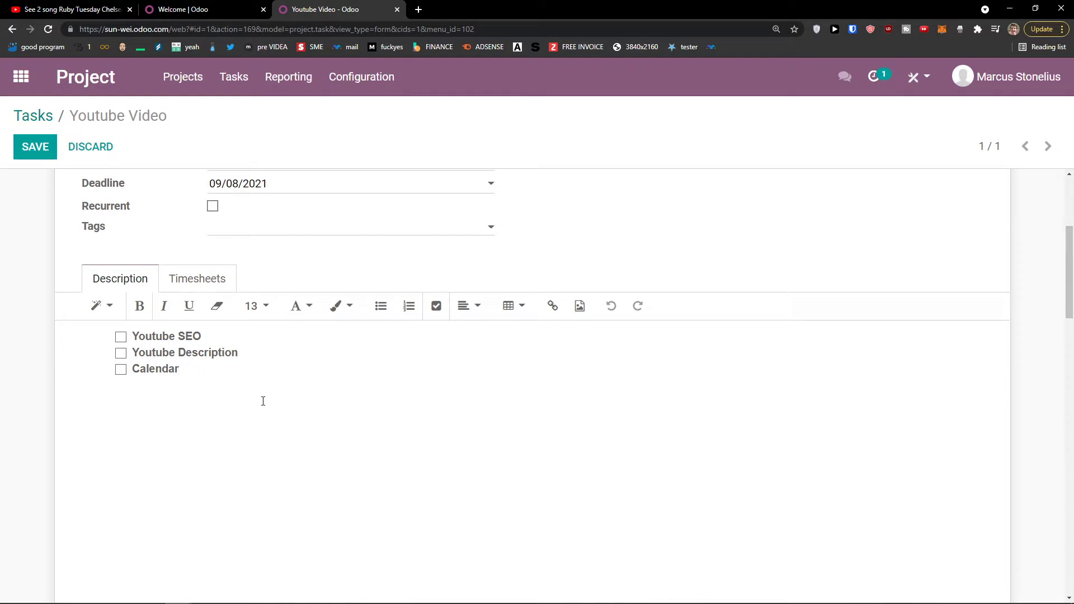
left_click(211, 278)
left_click(222, 322)
scroll(190, 336, "up", 1)
scroll(193, 336, "up", 1)
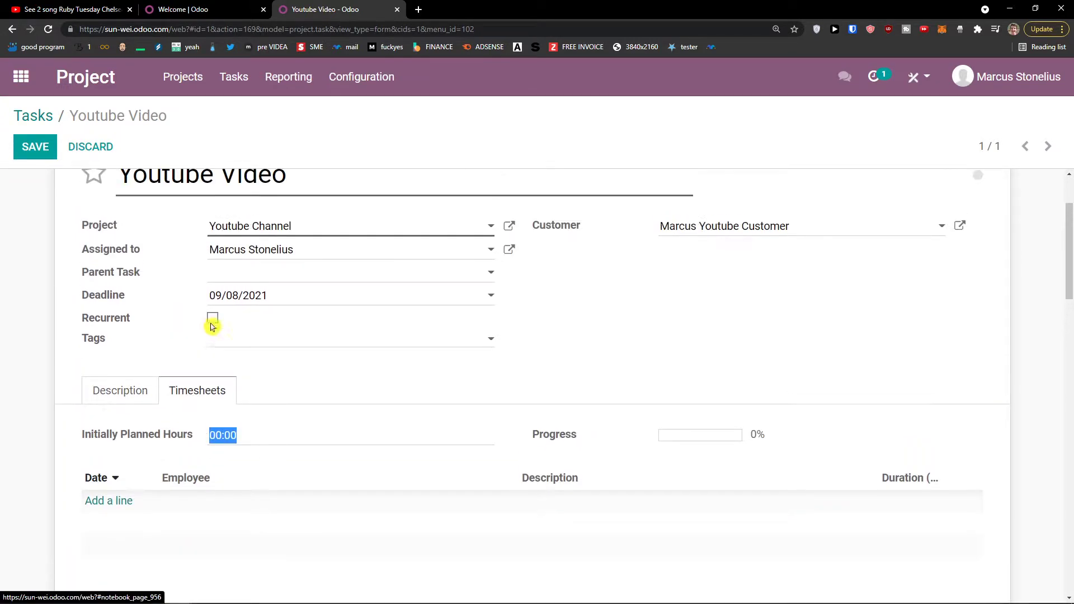
left_click(213, 319)
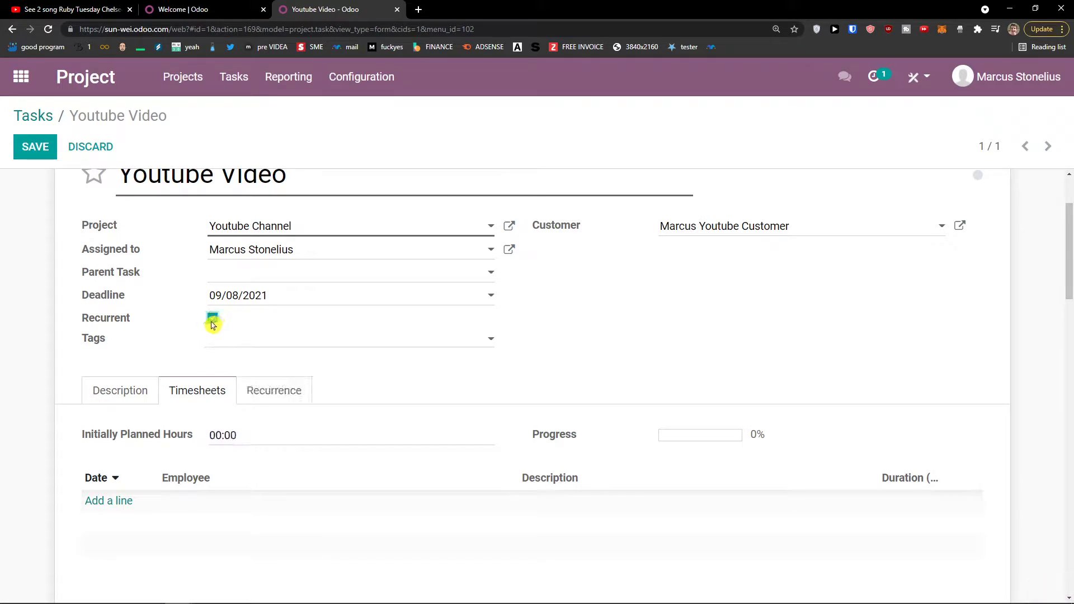
left_click(275, 393)
- Add Wednesday, Thursday and Friday to the weekly Tuesday recurrence
scroll(264, 446, "down", 2)
scroll(259, 449, "up", 1)
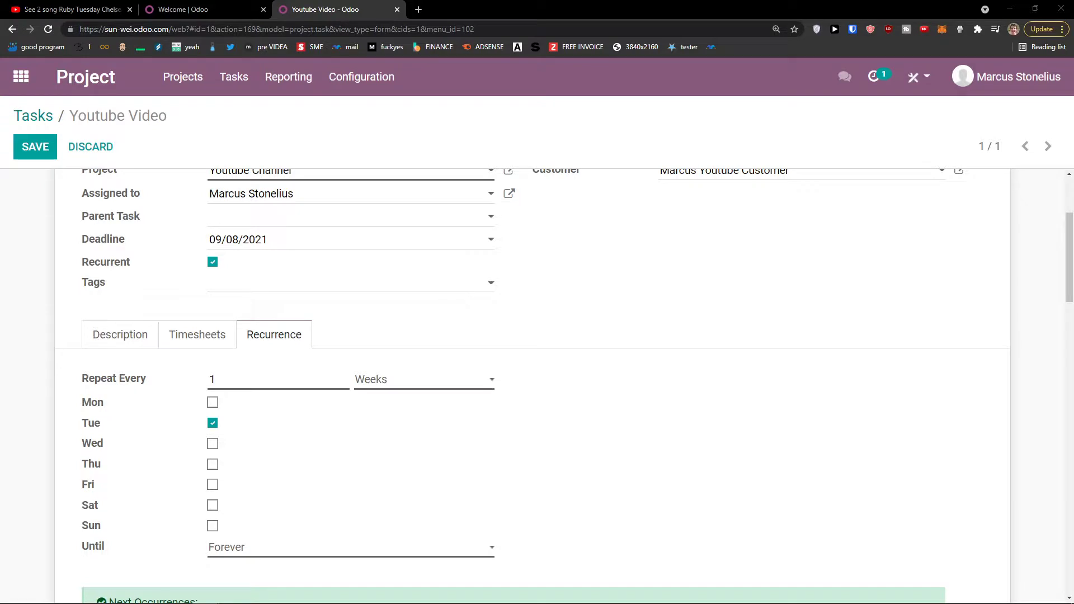
scroll(285, 491, "down", 1)
scroll(276, 487, "up", 2)
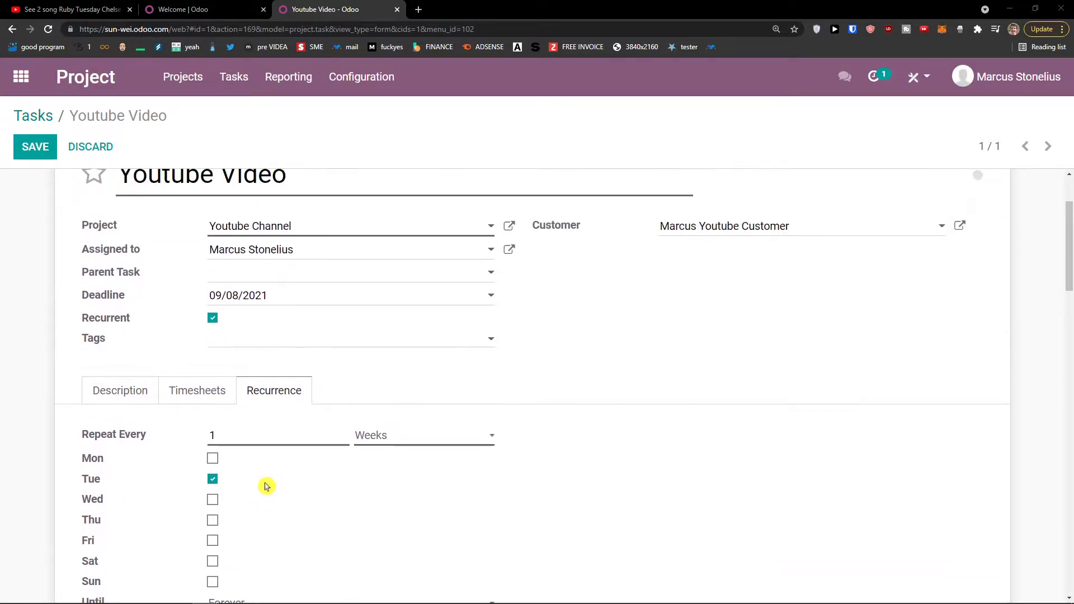
scroll(263, 485, "down", 1)
left_click(213, 443)
left_click(213, 464)
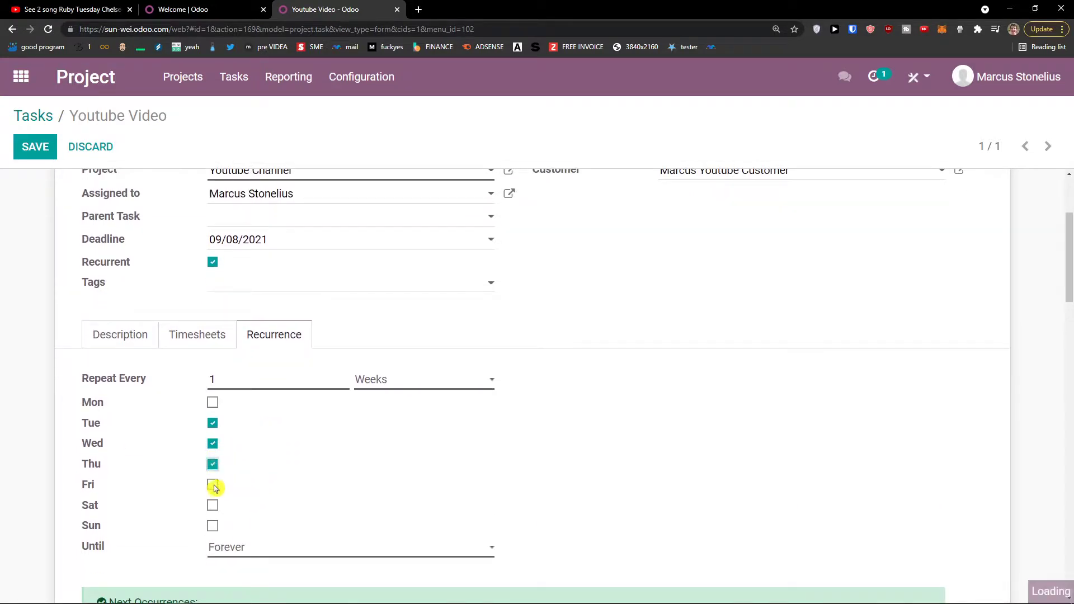
left_click(213, 484)
scroll(321, 484, "down", 2)
scroll(282, 489, "down", 2)
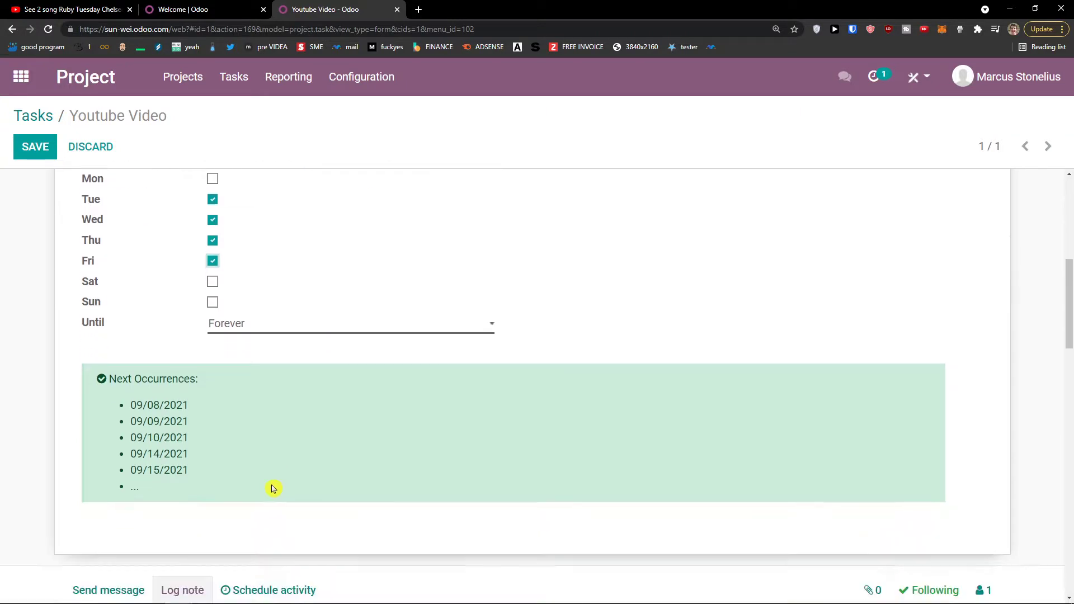
scroll(165, 506, "up", 7)
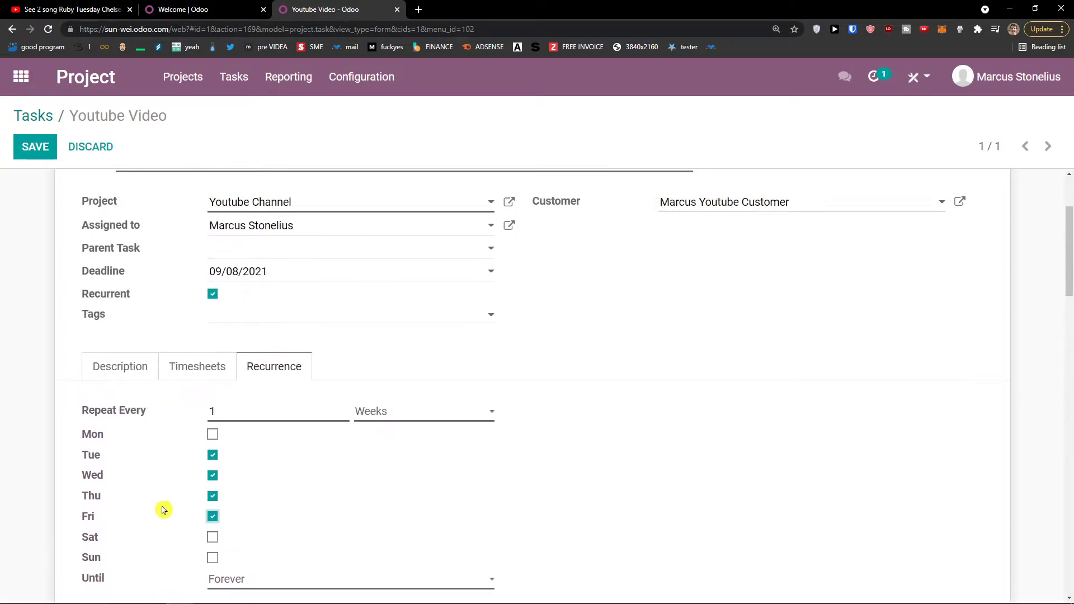
scroll(160, 439, "down", 4)
left_click(180, 279)
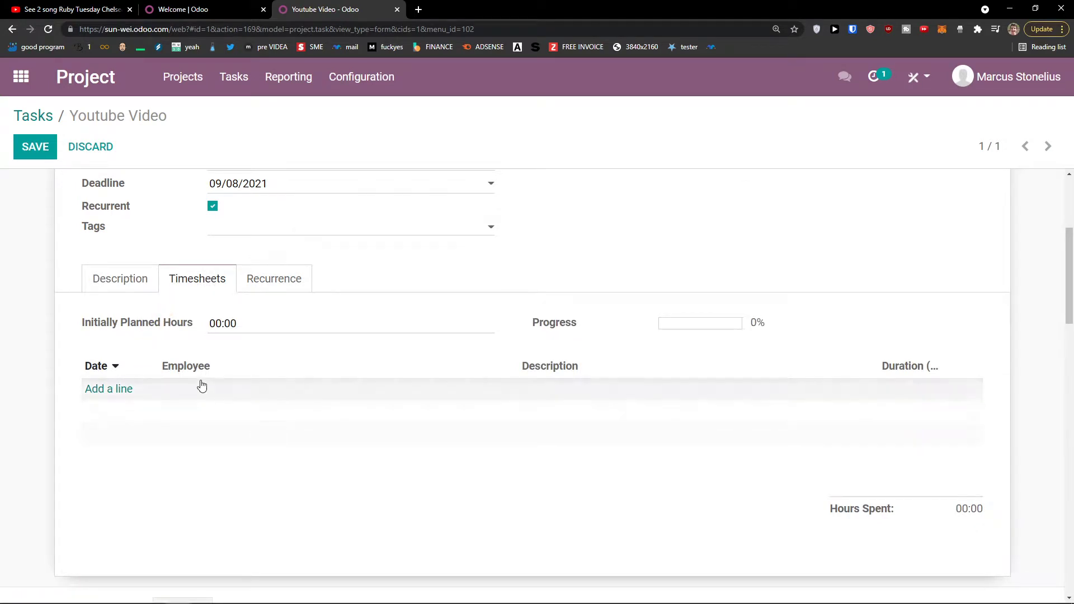
- Add a timesheet line described 'Working' and set Initially Planned Hours to 10
left_click(133, 392)
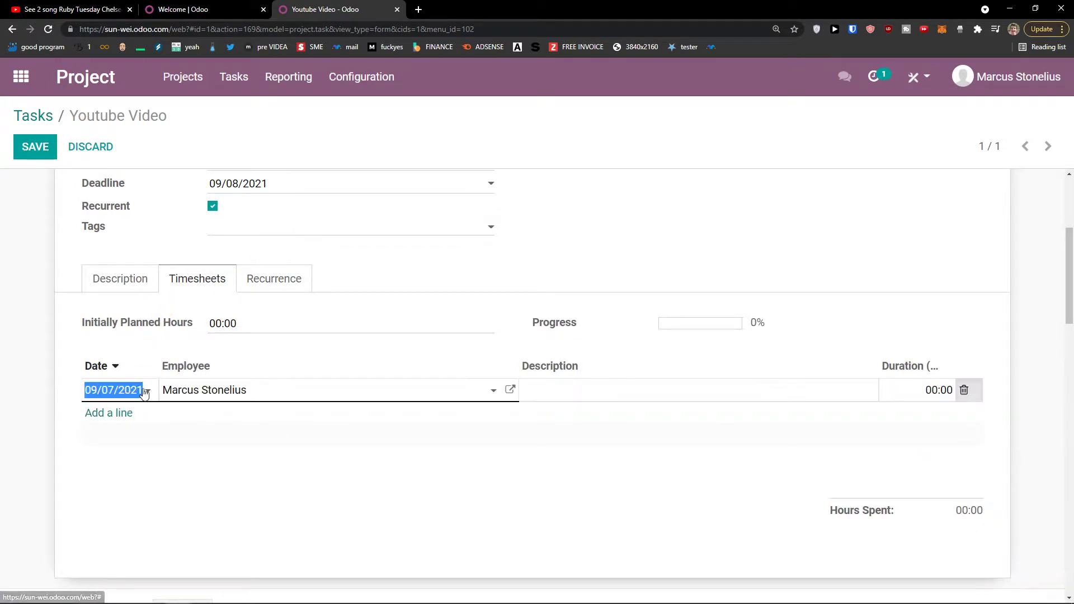
left_click(580, 398)
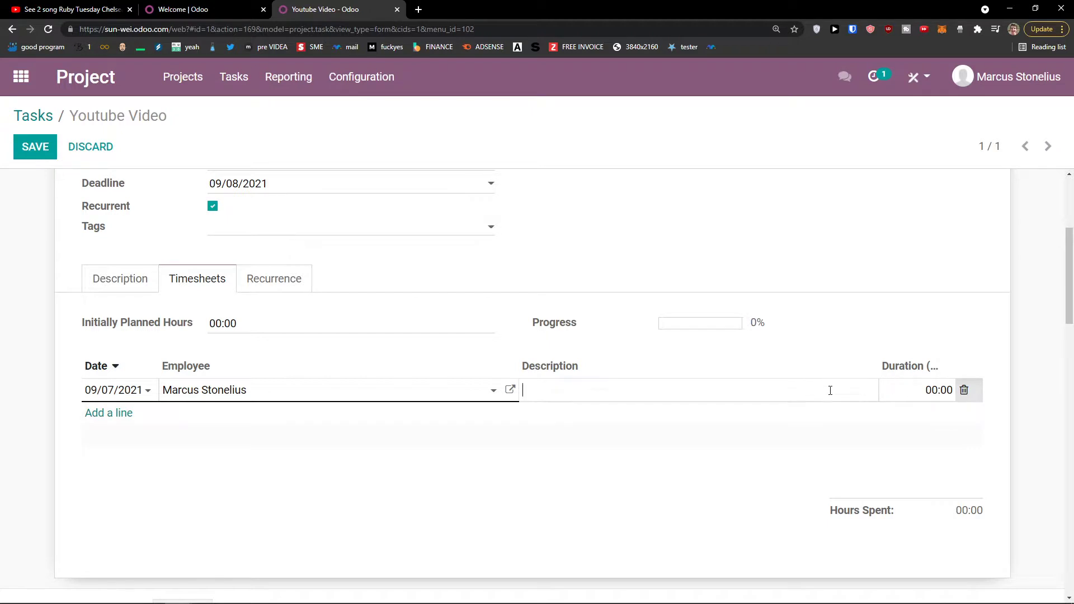
left_click(725, 325)
double_click(230, 323)
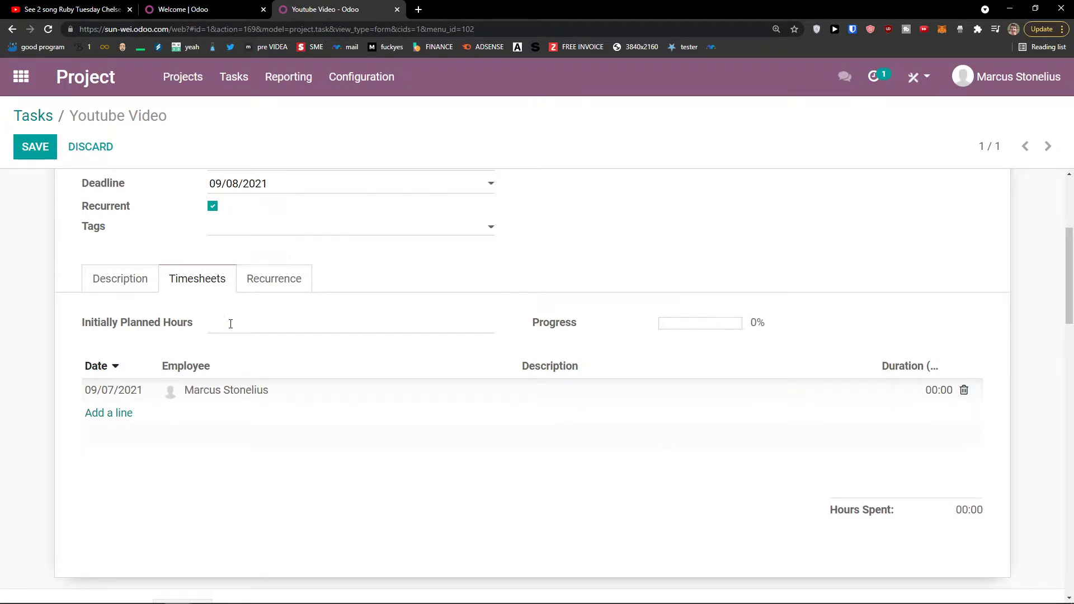
left_click(668, 392)
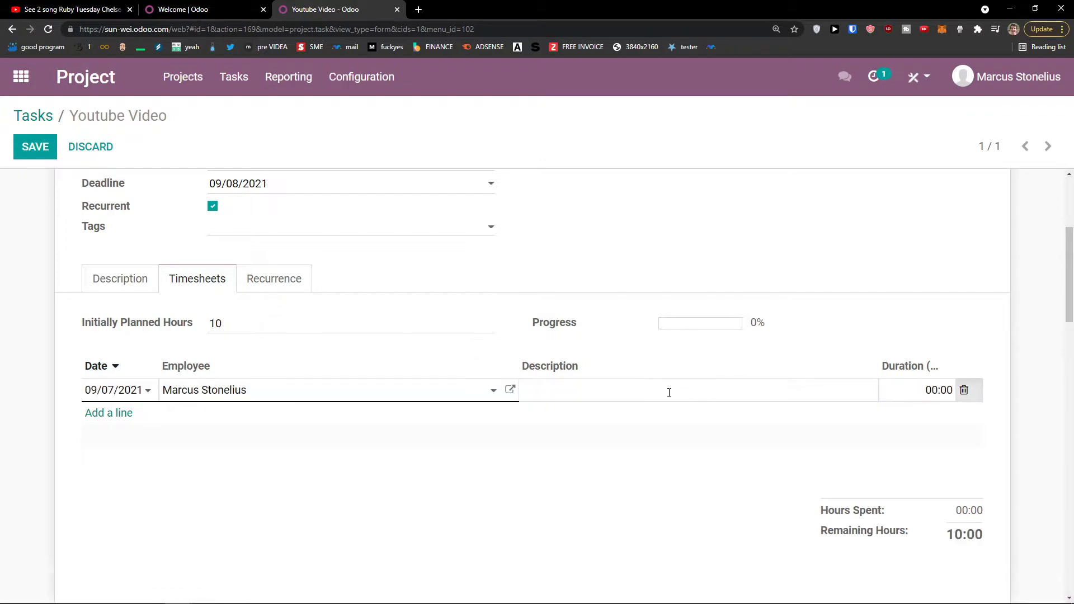
left_click(1018, 408)
- Set the Working line's duration to 01:00, leaving 09:00 remaining at 10% progress
left_click(941, 392)
type("1")
scroll(941, 391, "down", 7)
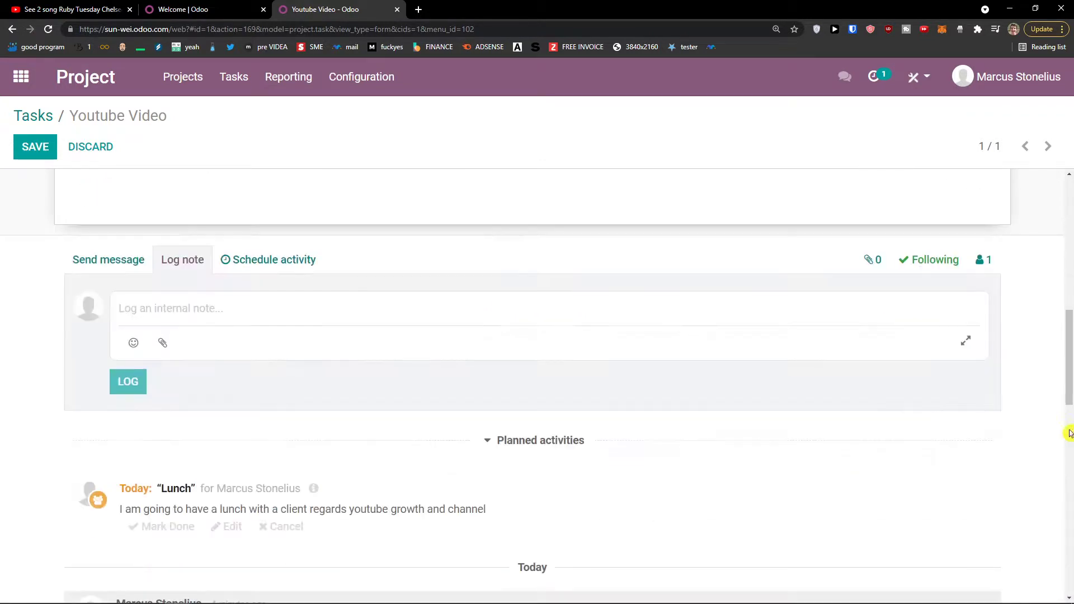
left_click(1031, 434)
scroll(1018, 500, "up", 5)
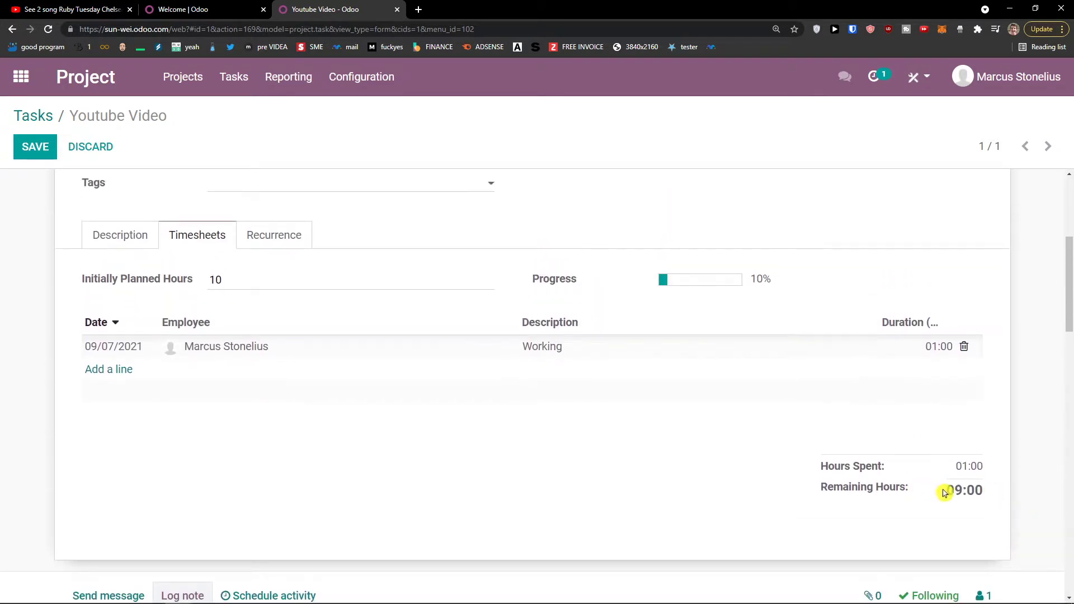
scroll(621, 313, "up", 1)
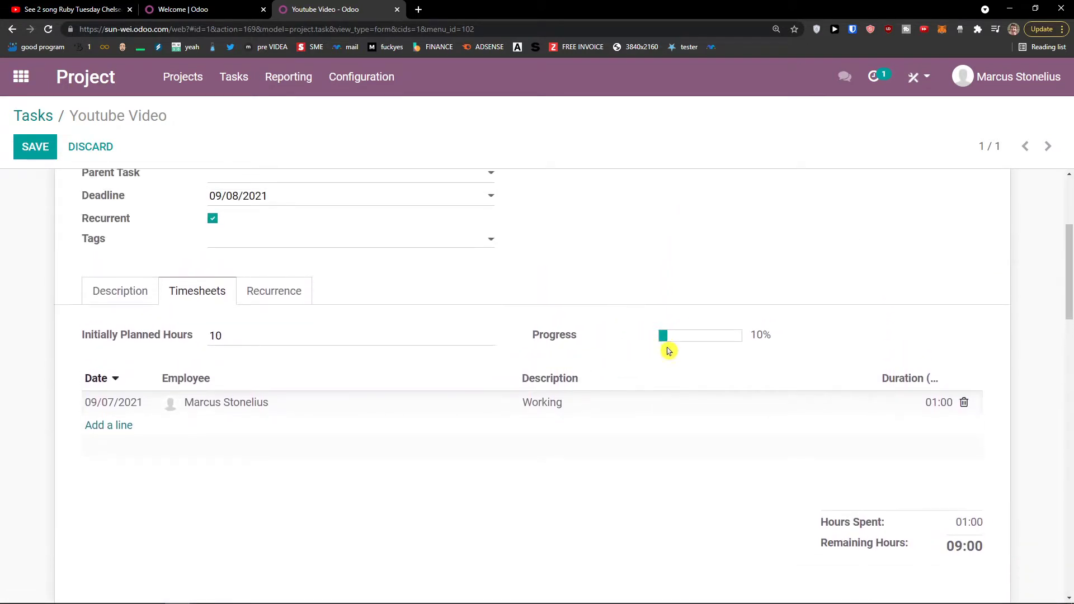
scroll(674, 346, "up", 3)
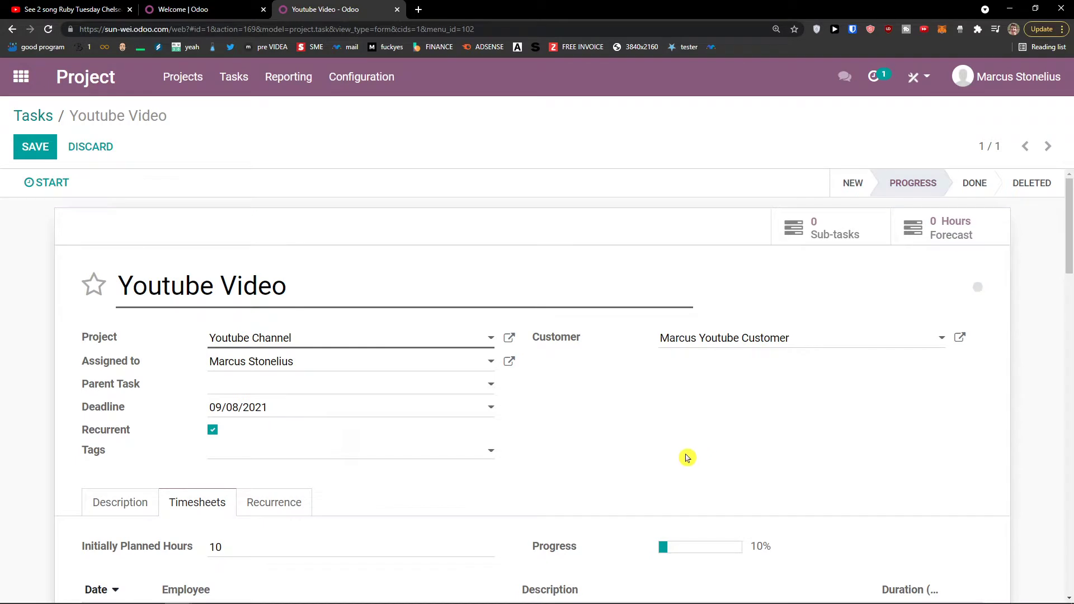
scroll(688, 457, "down", 1)
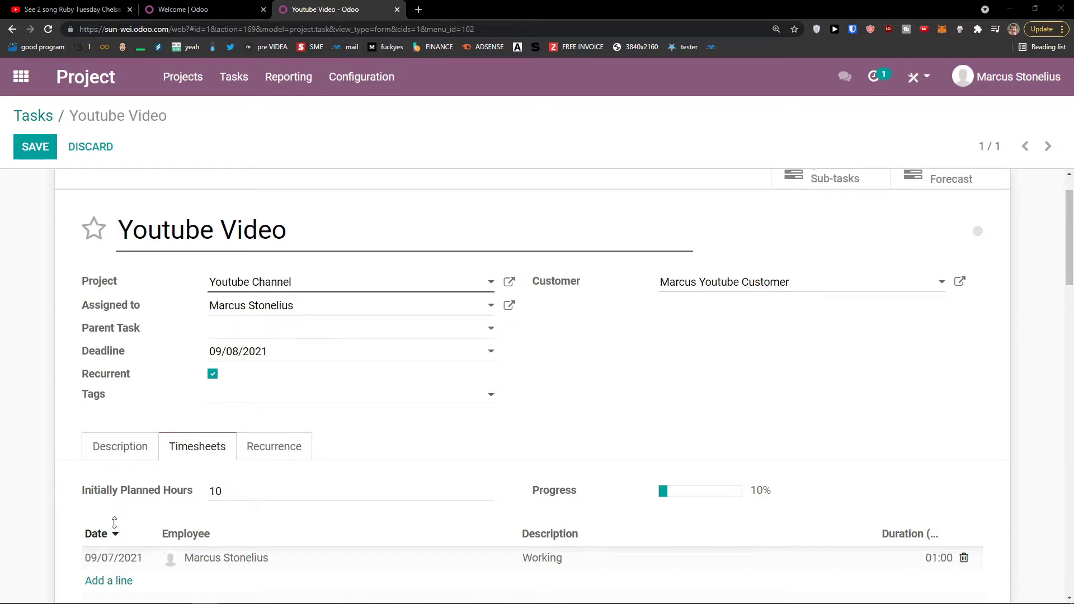
scroll(114, 522, "up", 1)
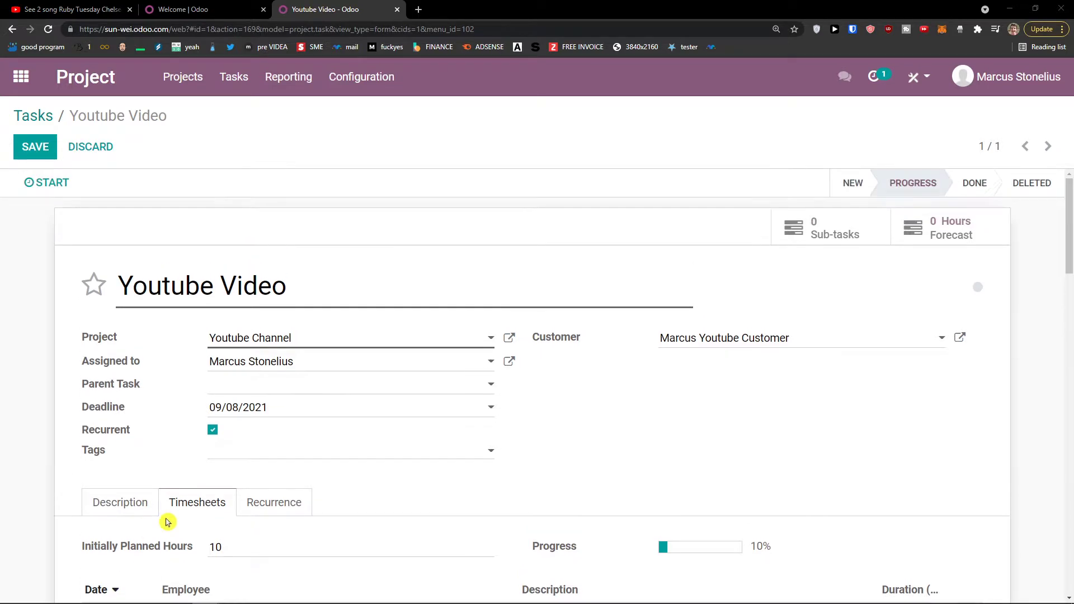
left_click(835, 240)
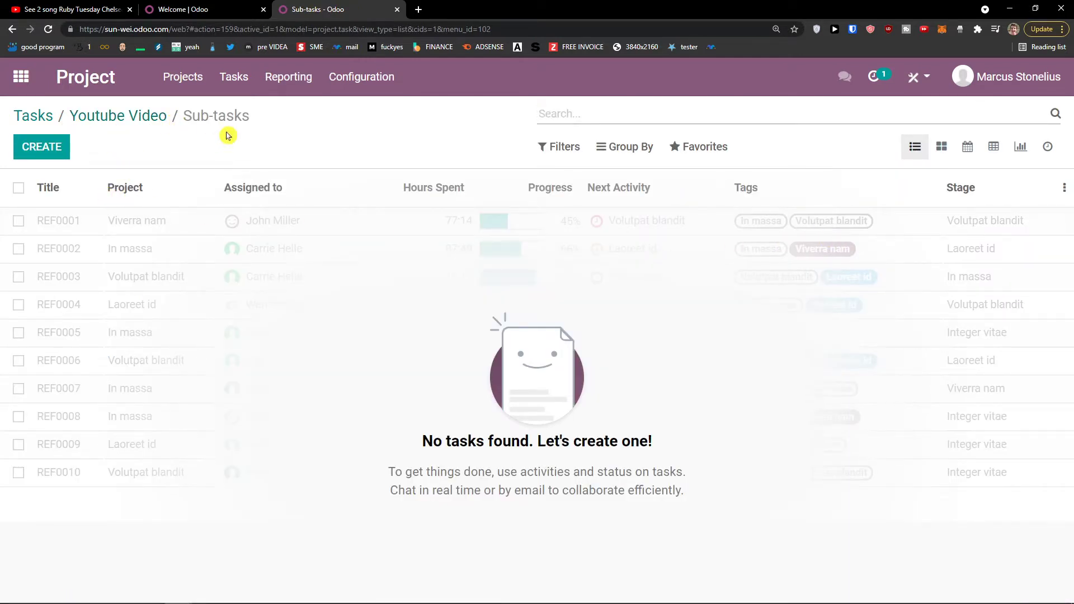
- Create a sub-task titled 'Youtube Video:My Subtask' with description '123' and save it
left_click(47, 148)
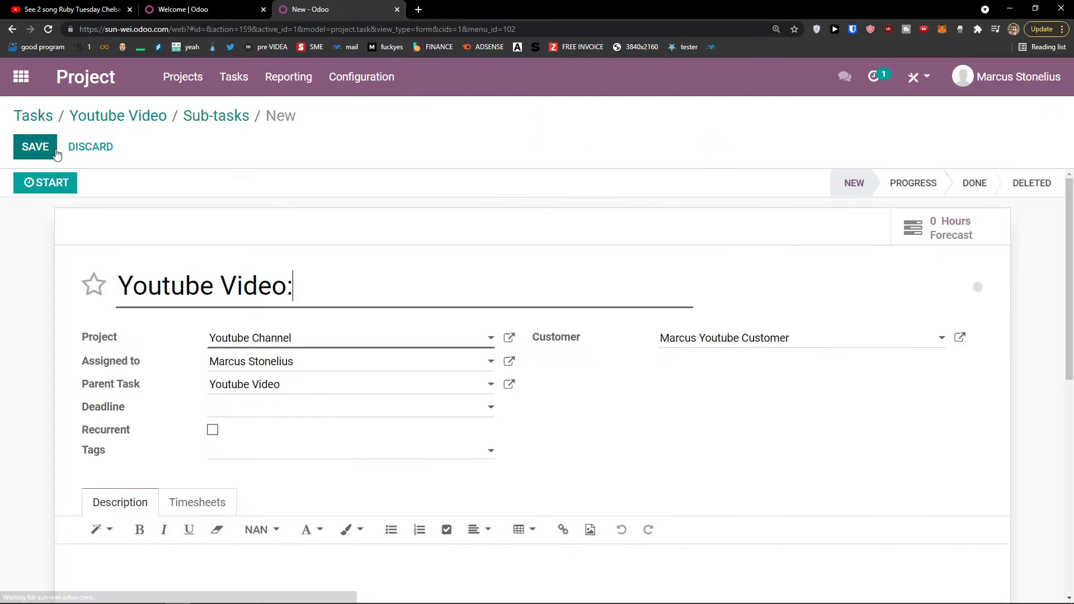
scroll(374, 258, "down", 5)
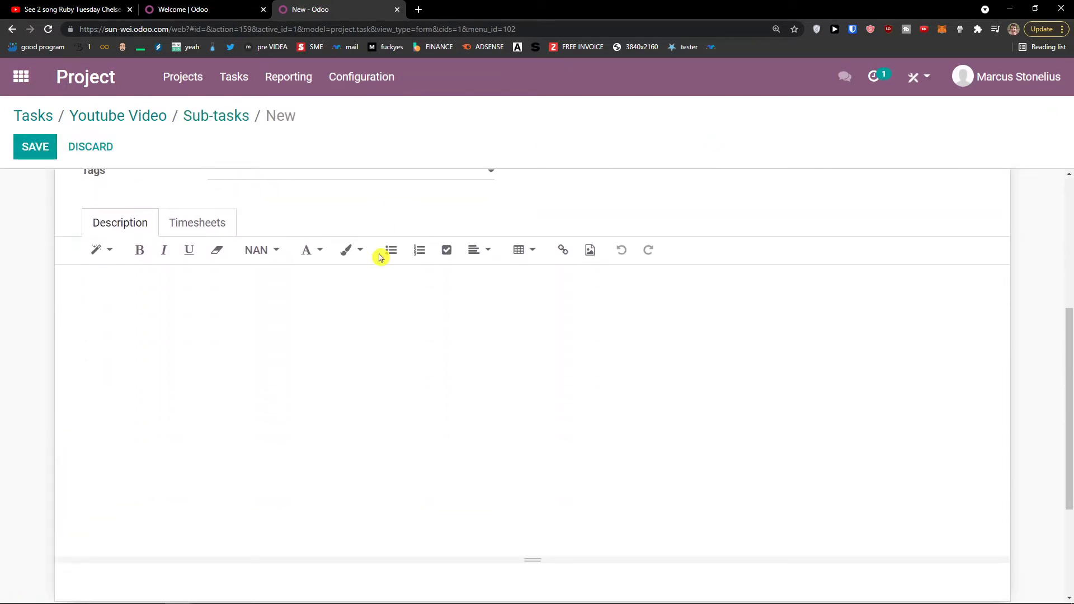
scroll(352, 310, "up", 4)
scroll(348, 317, "down", 1)
scroll(324, 302, "up", 2)
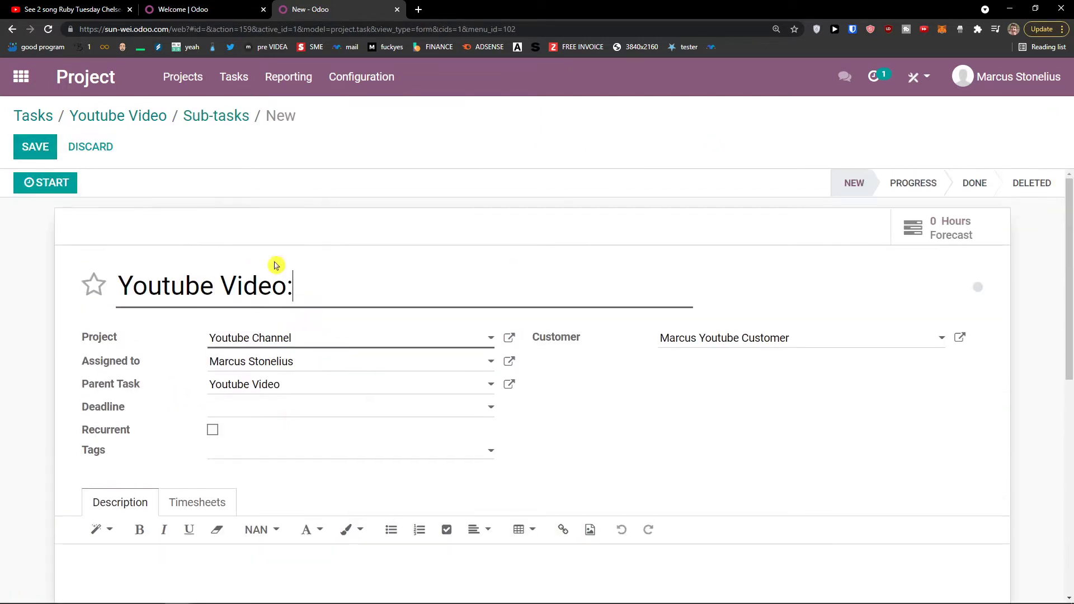
type("My Subtask")
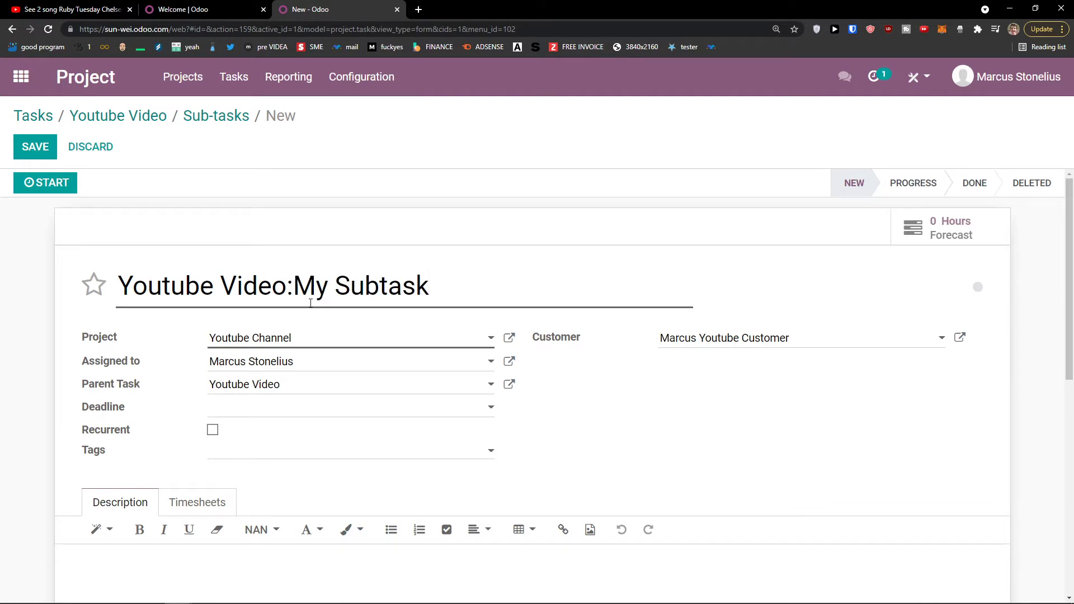
scroll(317, 294, "down", 3)
left_click(150, 400)
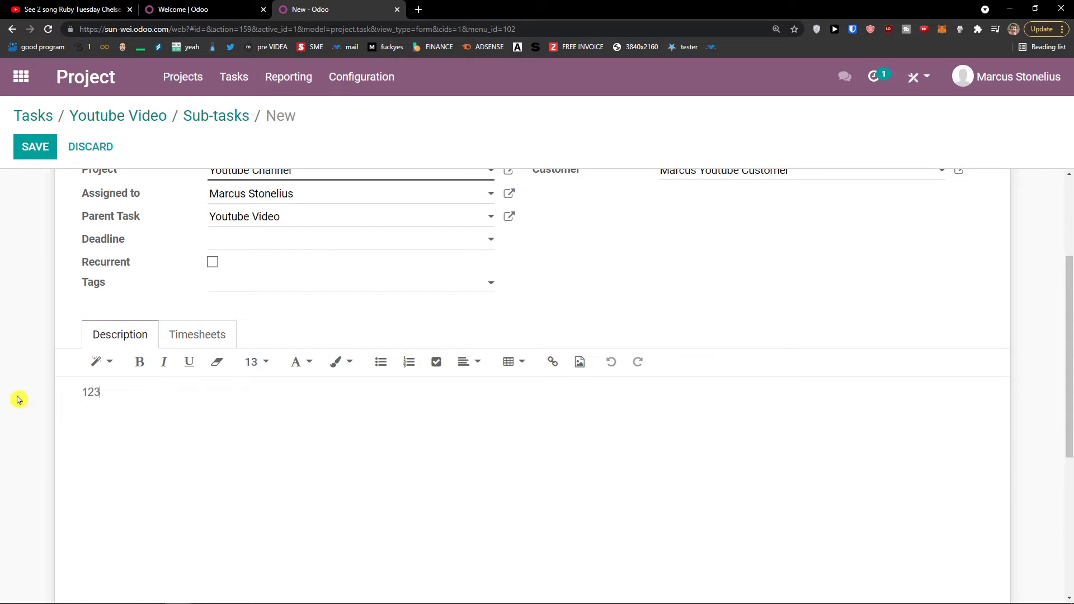
scroll(105, 409, "up", 3)
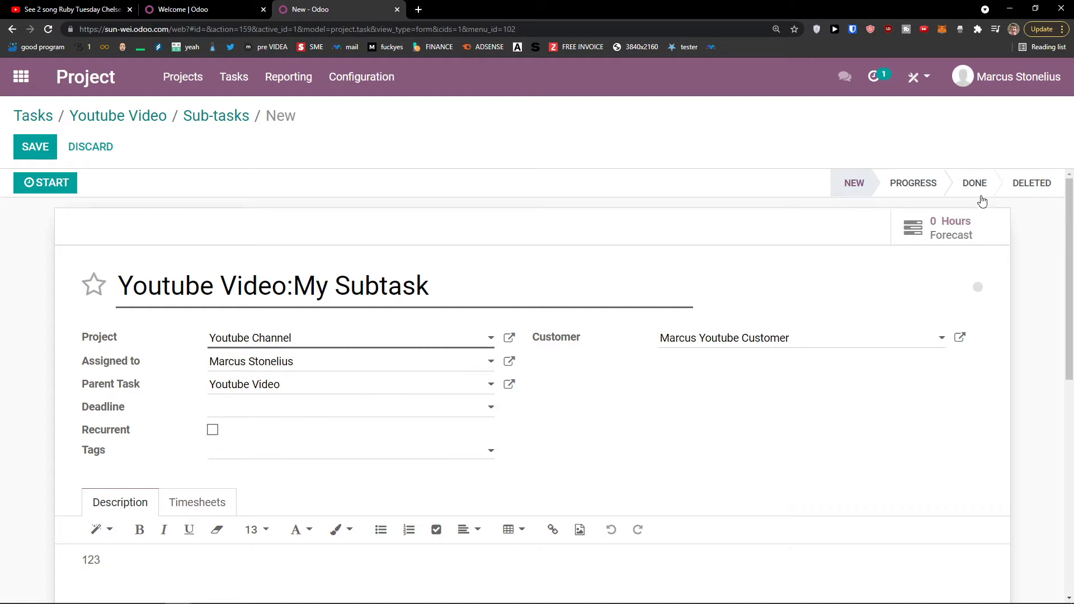
left_click(937, 237)
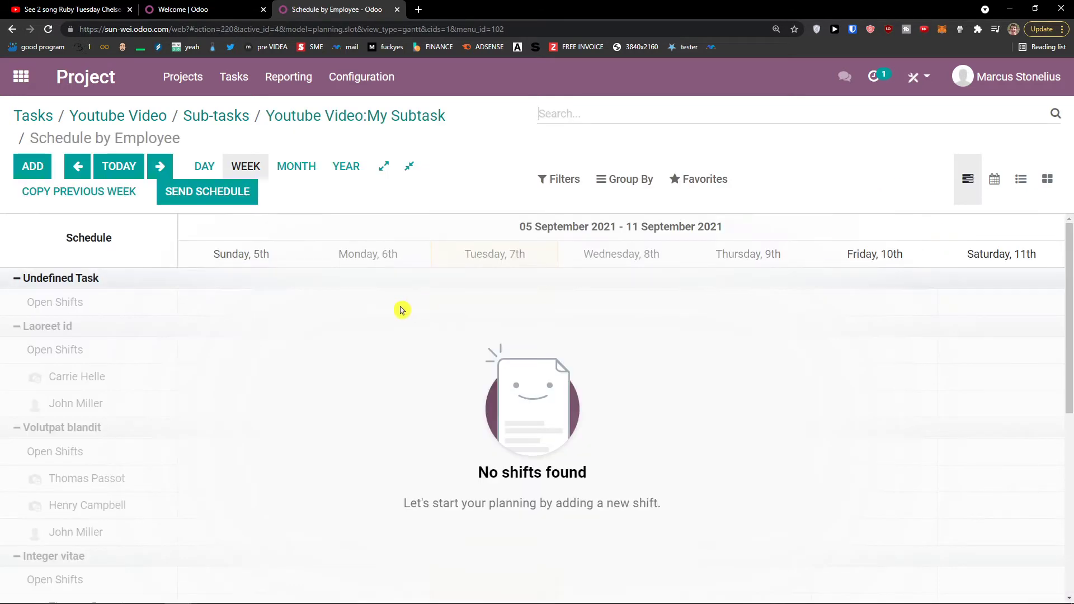
- Leave the Forecast view, discard the empty new form, and show Youtube Video's sub-tasks list
scroll(403, 307, "down", 1)
key("ctrl+minus")
key("ctrl+minus")
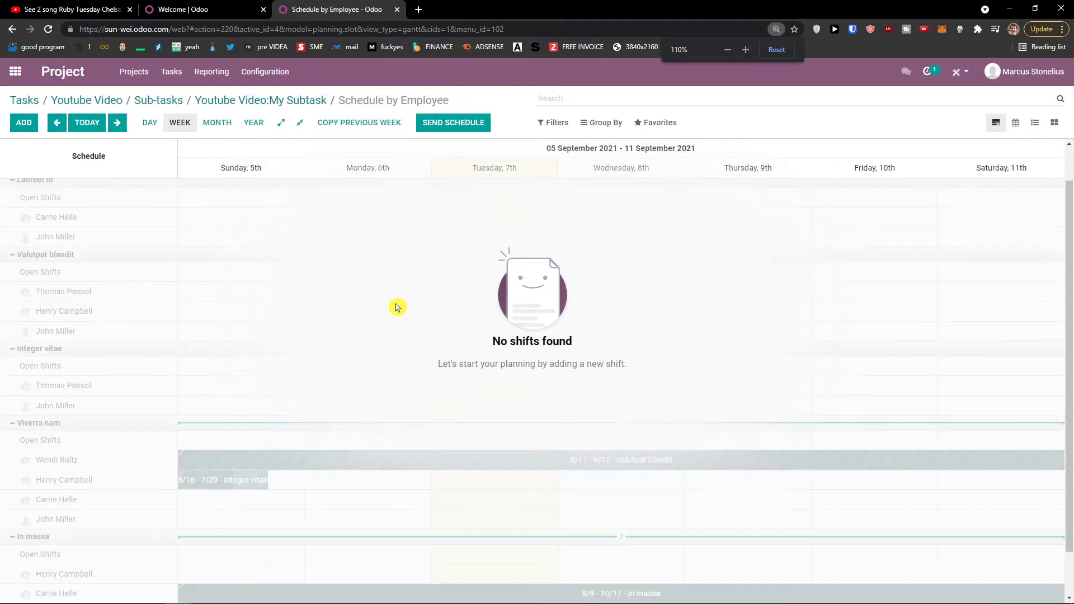
scroll(395, 307, "up", 1)
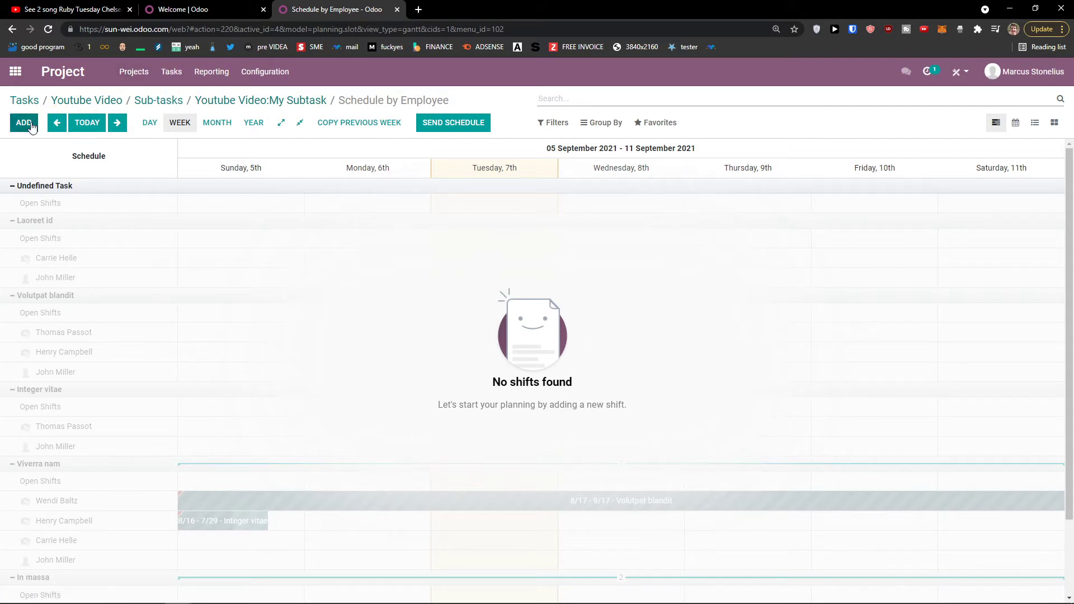
left_click(11, 29)
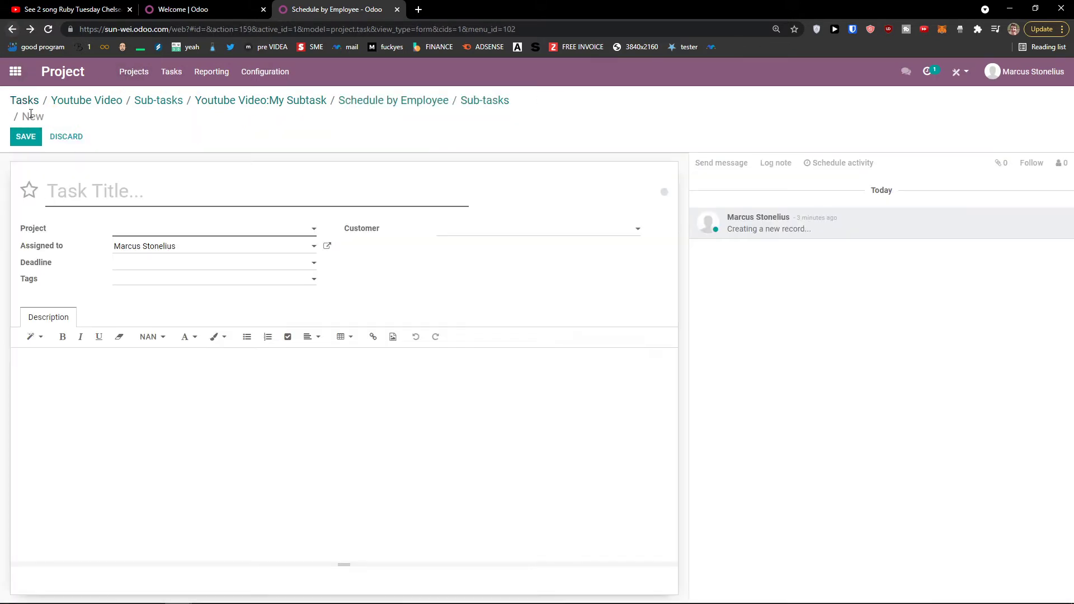
left_click(26, 141)
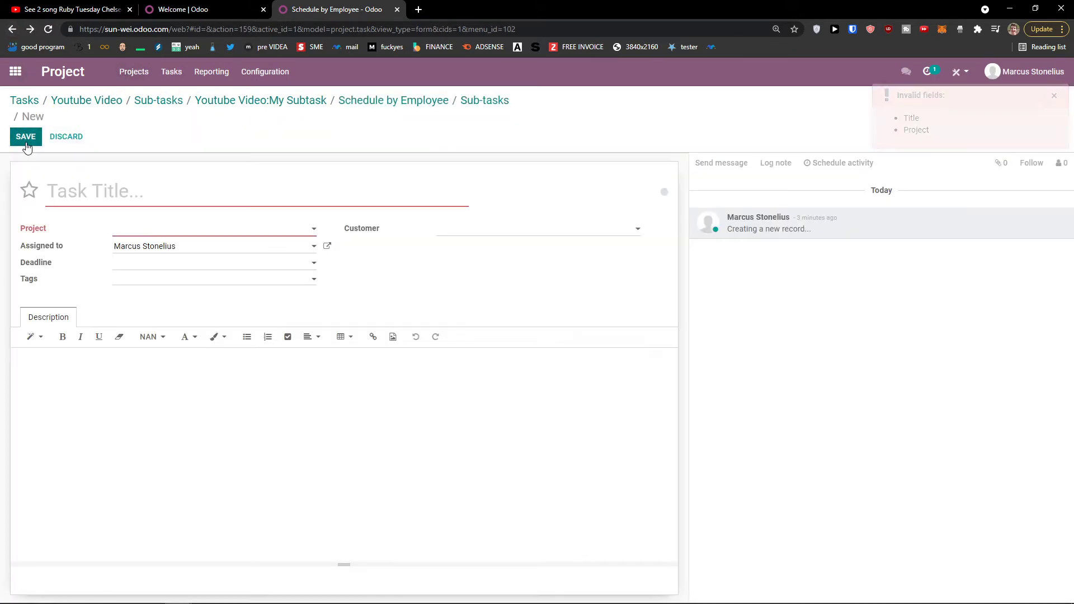
left_click(228, 102)
left_click(359, 152)
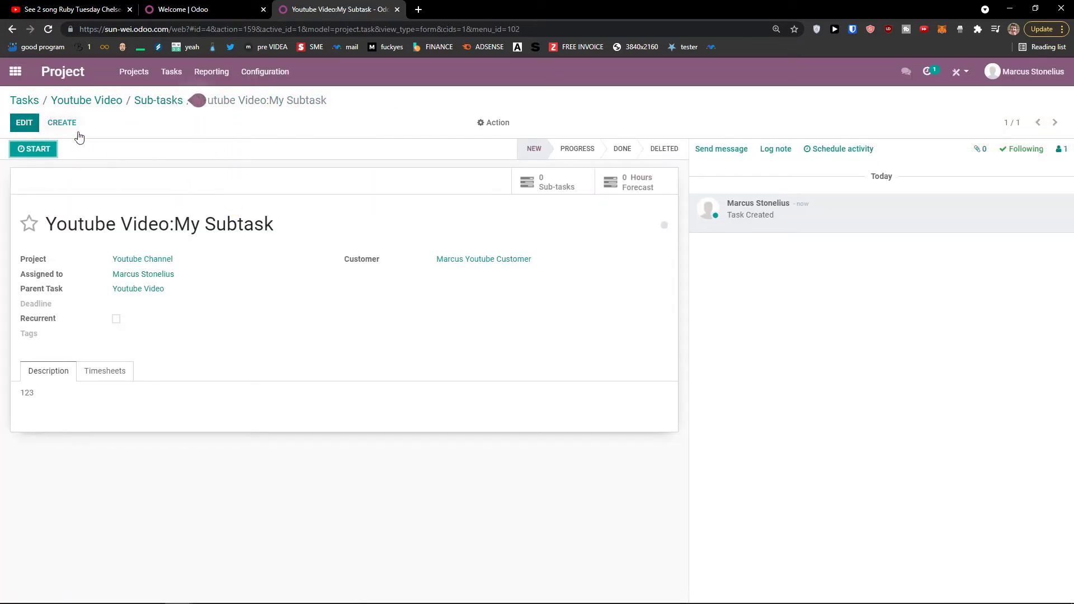
left_click(148, 102)
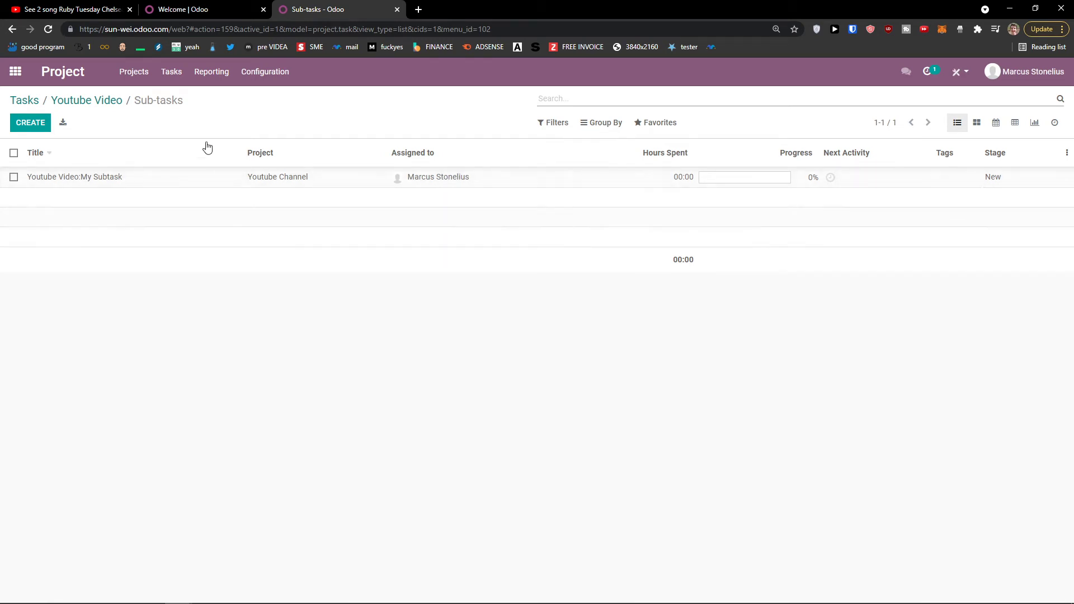
- On the Youtube Channel board, move Youtube Video:My Subtask from New to Progress
left_click(34, 102)
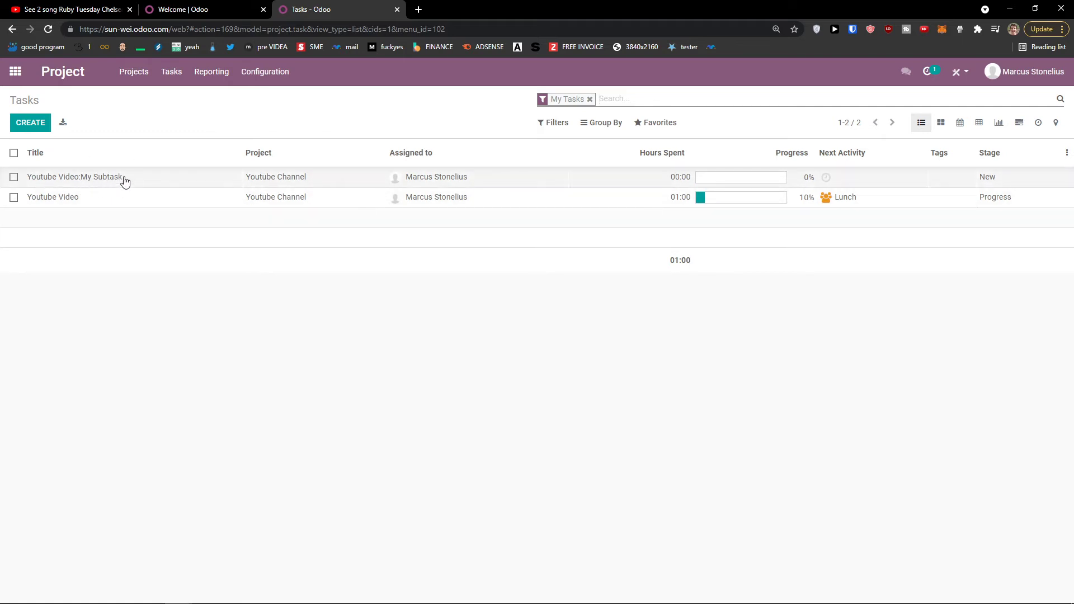
left_click(72, 75)
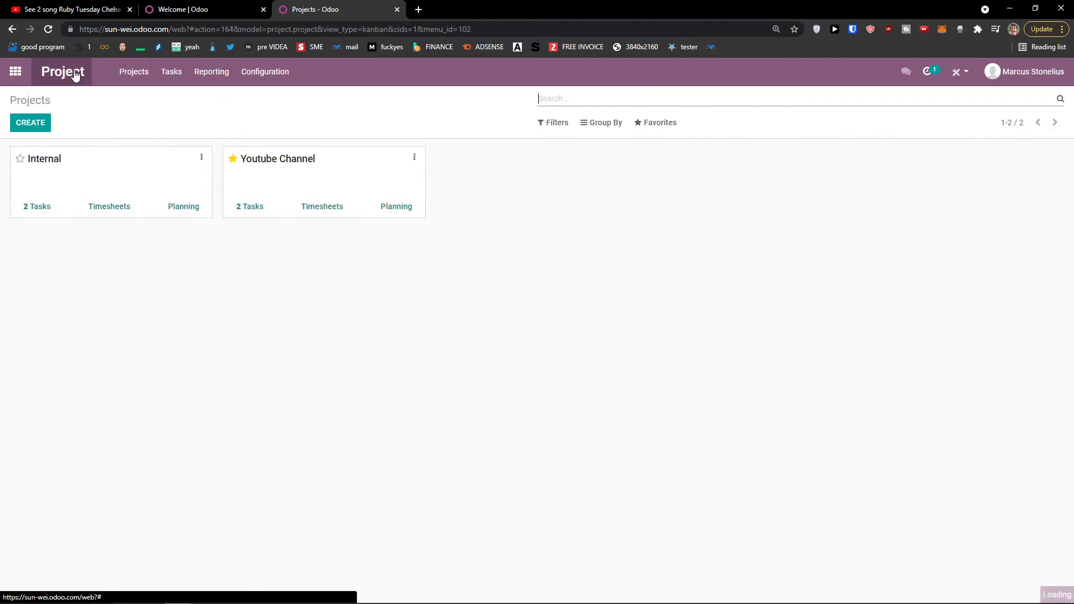
left_click(250, 197)
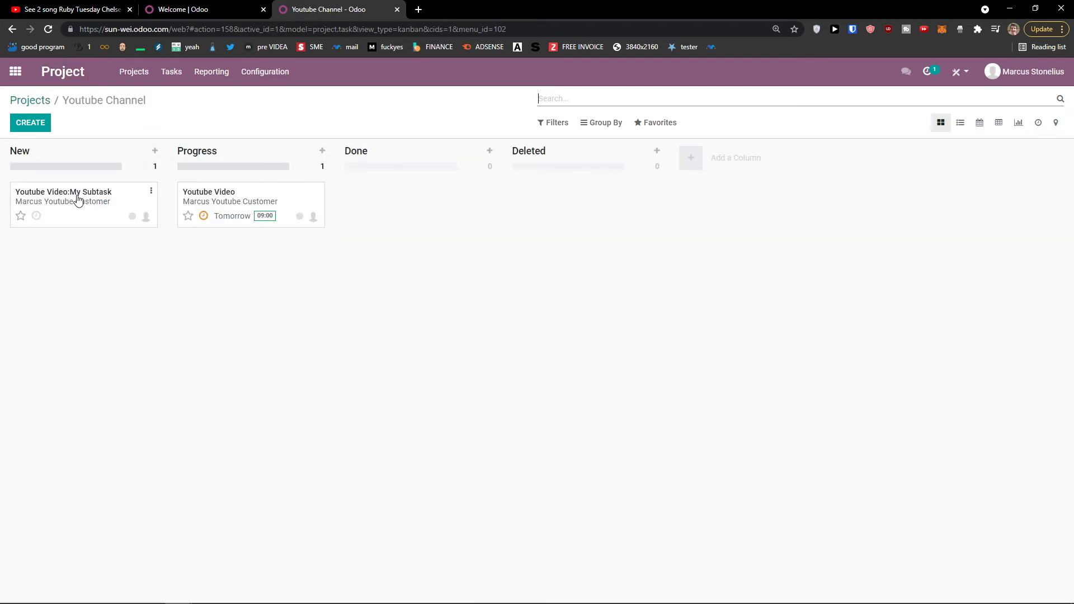
left_click_drag(34, 198, 375, 231)
left_click(374, 232)
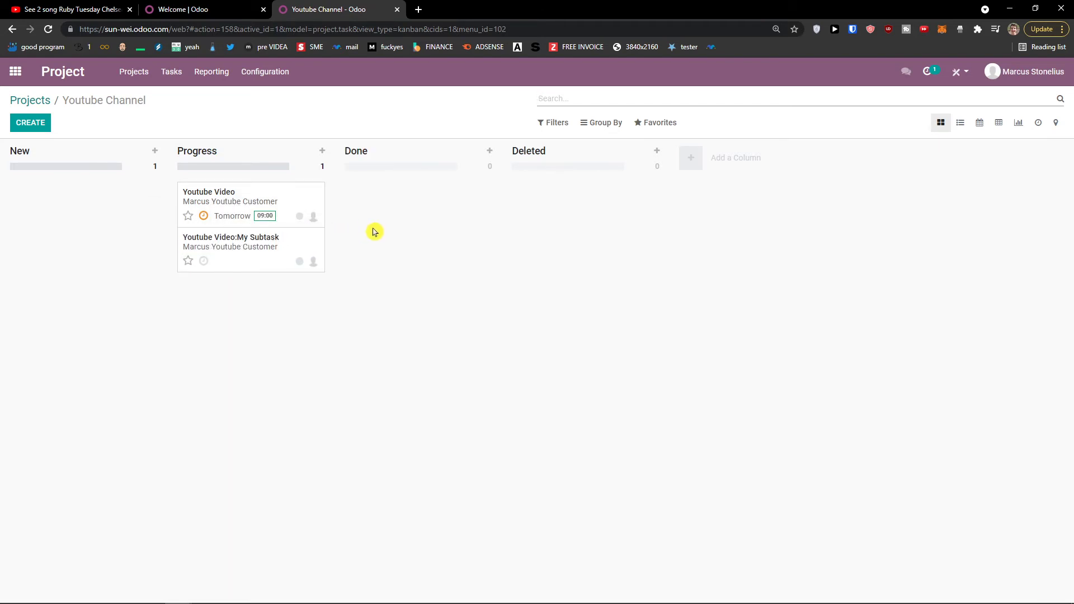
scroll(352, 348, "up", 4, "ctrl")
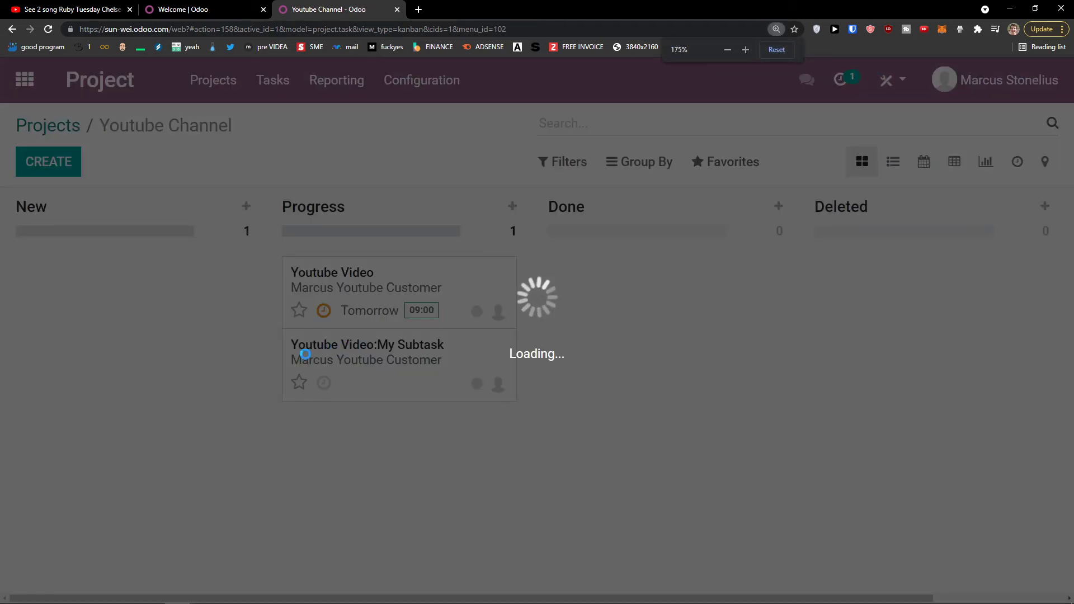